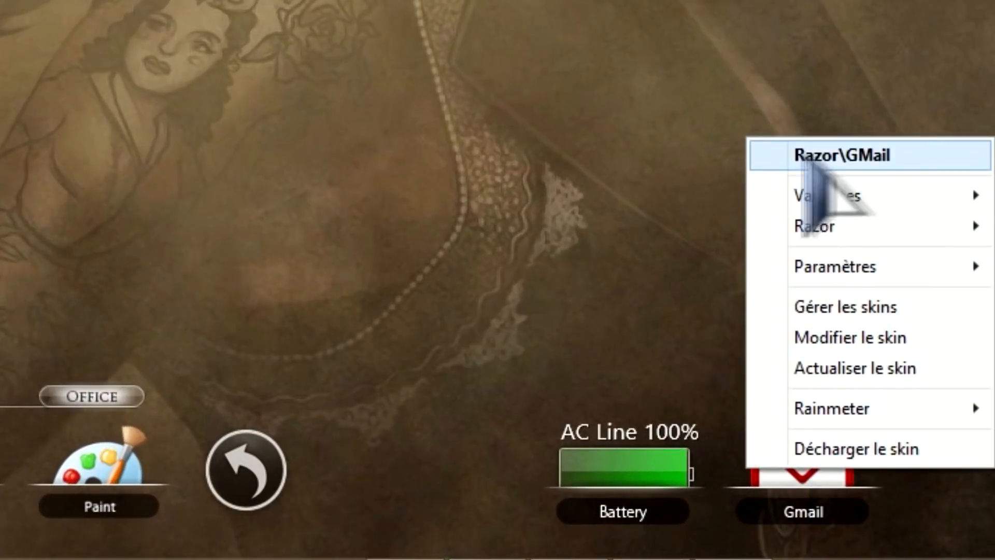
Open the Razor GMail skin's configuration file and examine its [MeterMailIcon] section, including the IMAGE meter type
click(861, 346)
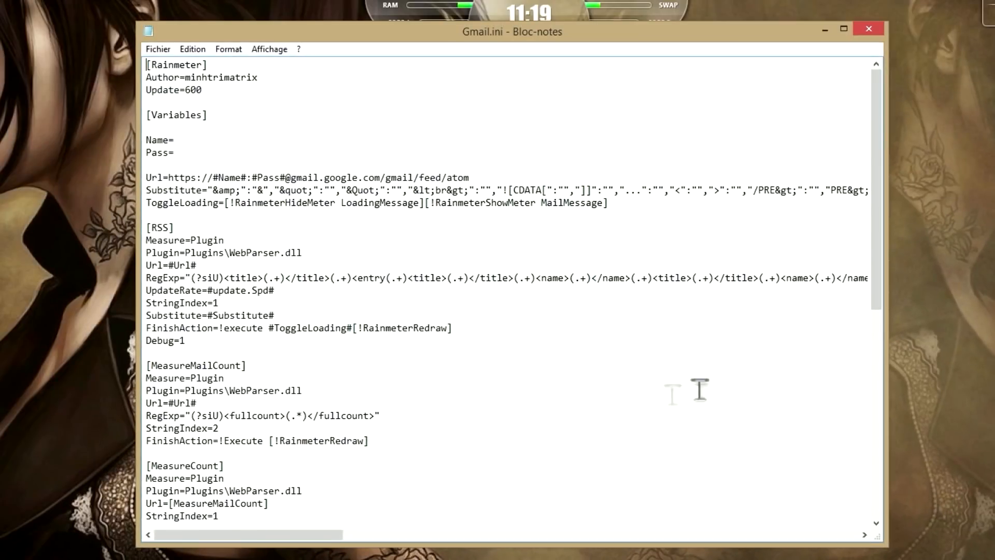
drag(885, 190, 882, 323)
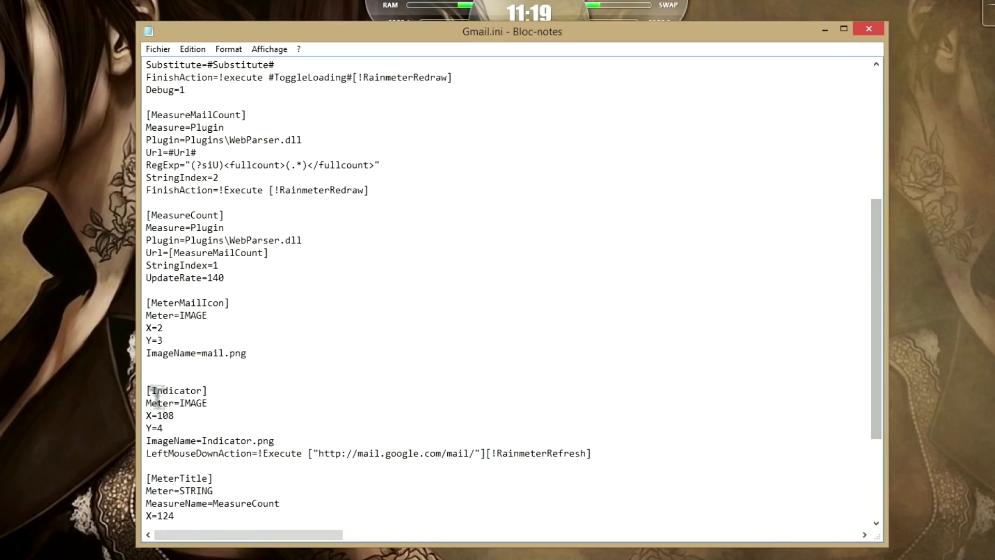
drag(145, 304, 243, 302)
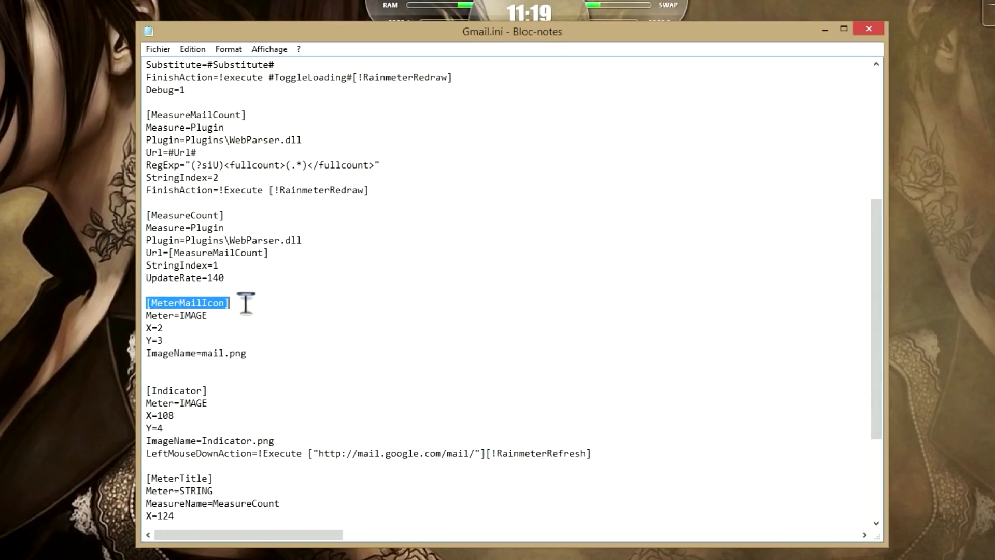
double_click(182, 316)
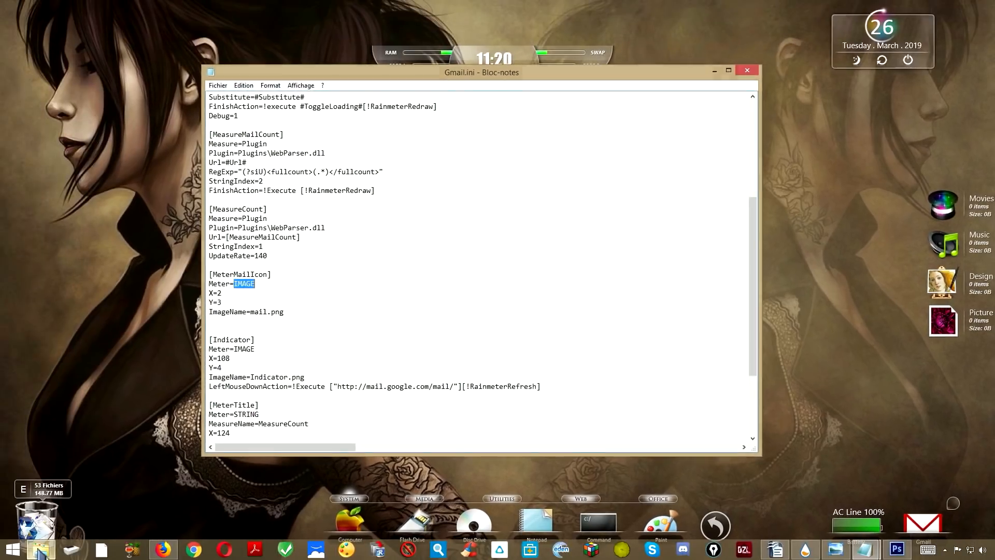
Switch to File Explorer and browse to the GMail folder under Skins\Razor to view the skin's image files
click(40, 549)
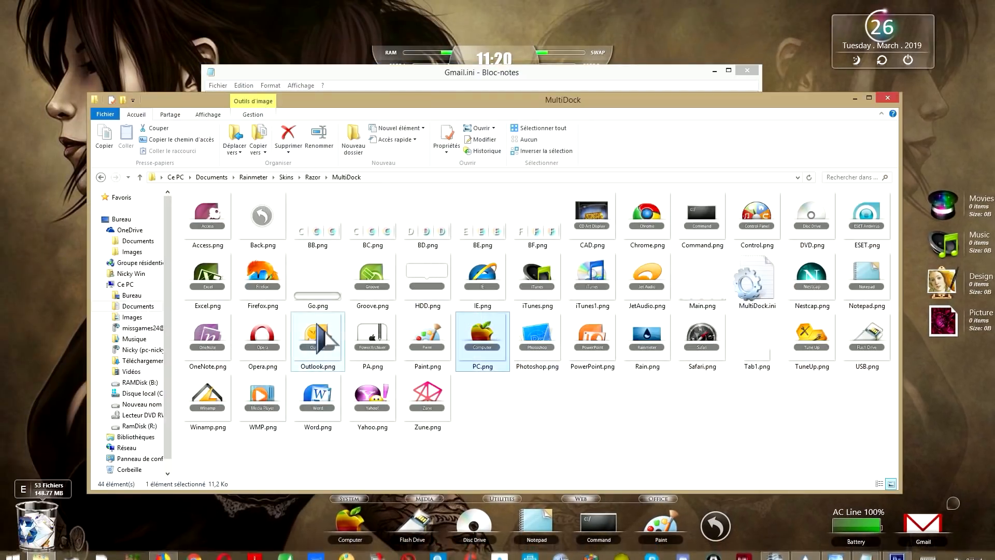
click(313, 176)
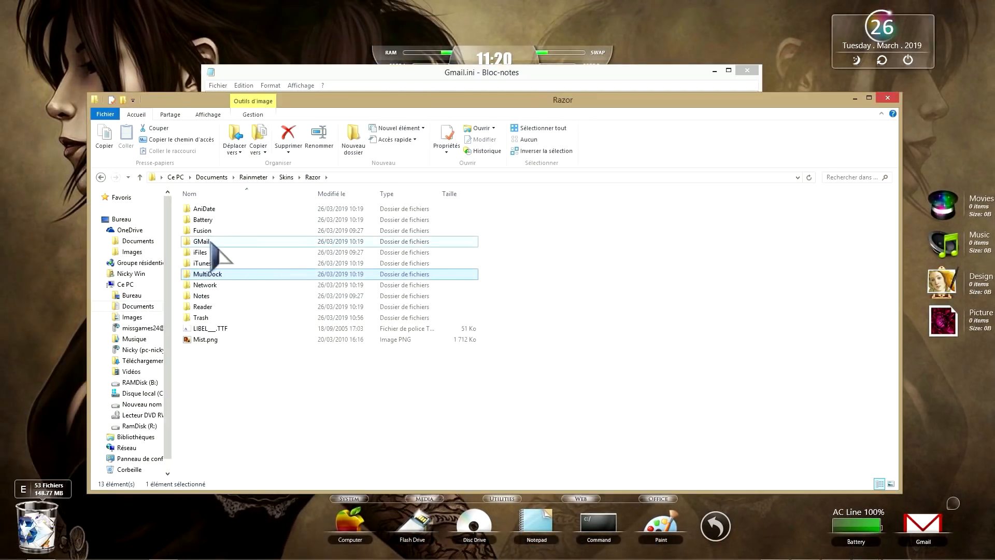
double_click(210, 241)
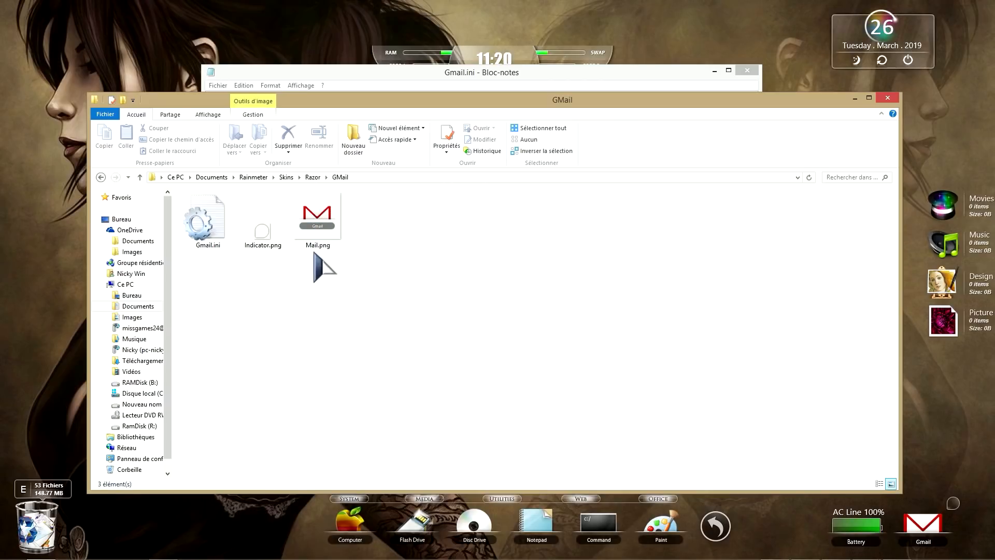
drag(376, 100, 636, 174)
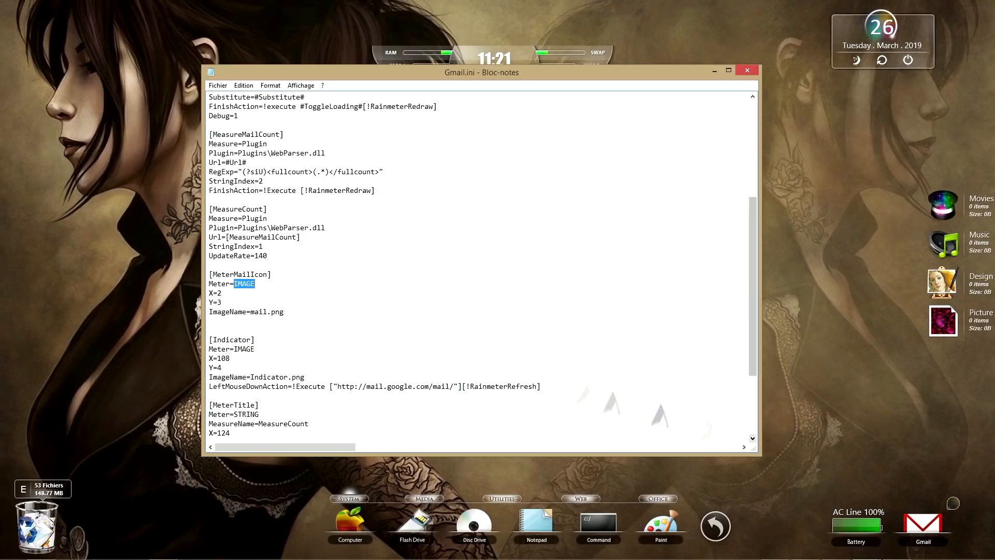
Examine the [Indicator] section of Gmail.ini, its Indicator.png image in the GMail folder, and its mail link address
drag(208, 340, 240, 340)
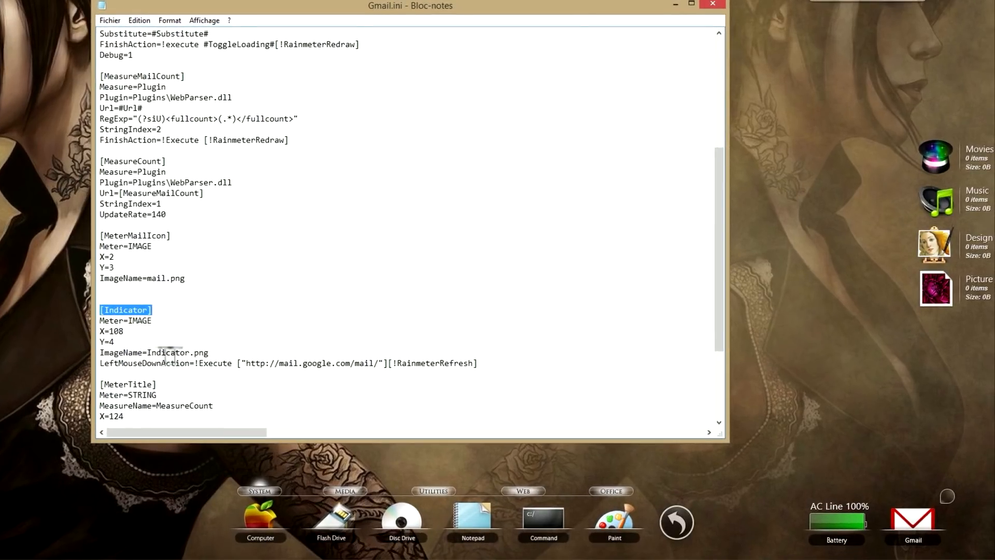
click(2, 549)
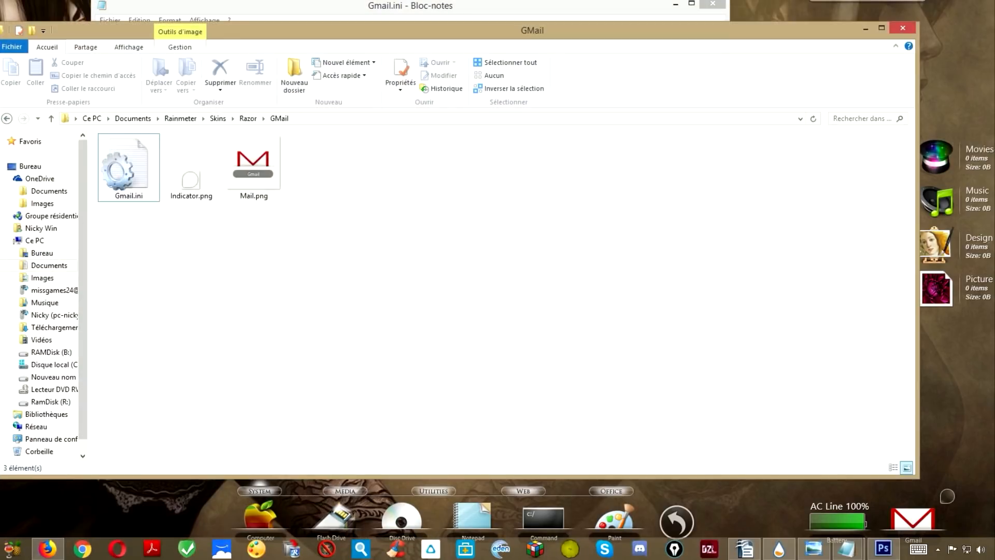
click(197, 199)
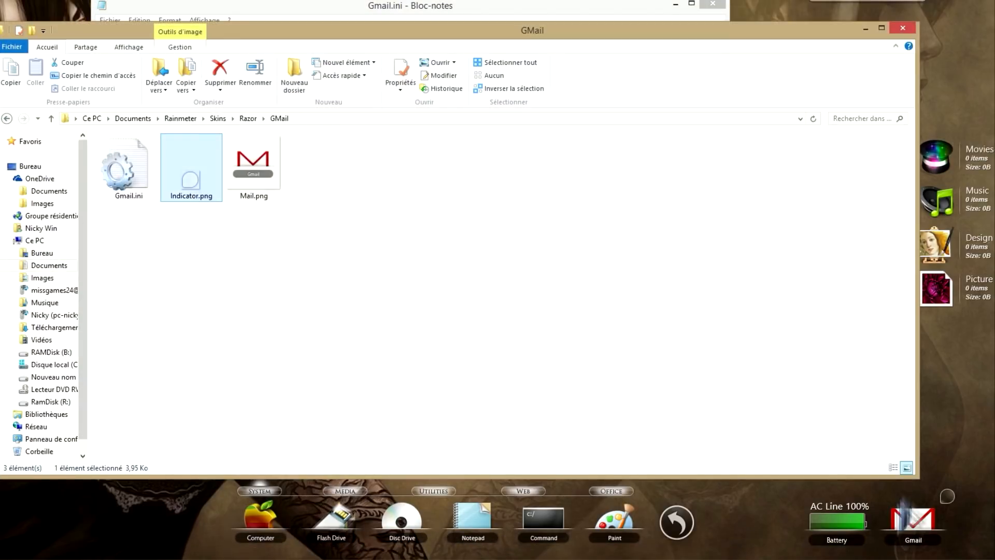
click(866, 29)
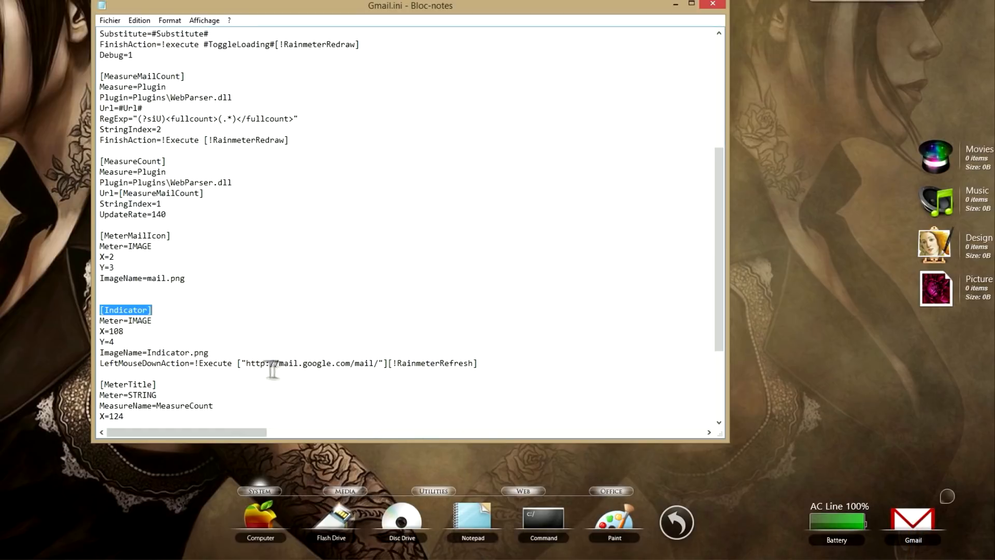
drag(247, 364, 372, 366)
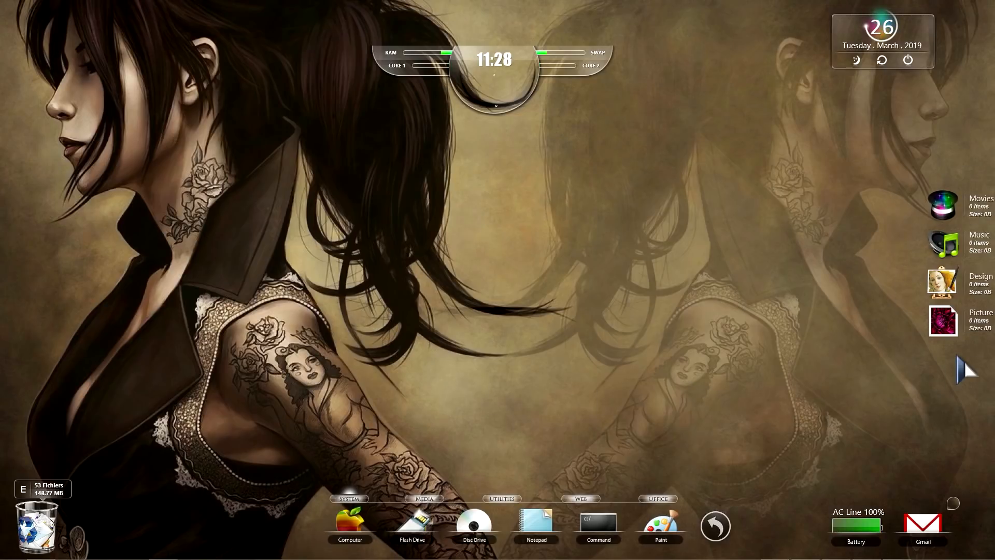
Open the Movies skin's configuration file and locate the Movie, Music, Design and Picture path variables
right_click(948, 209)
click(940, 282)
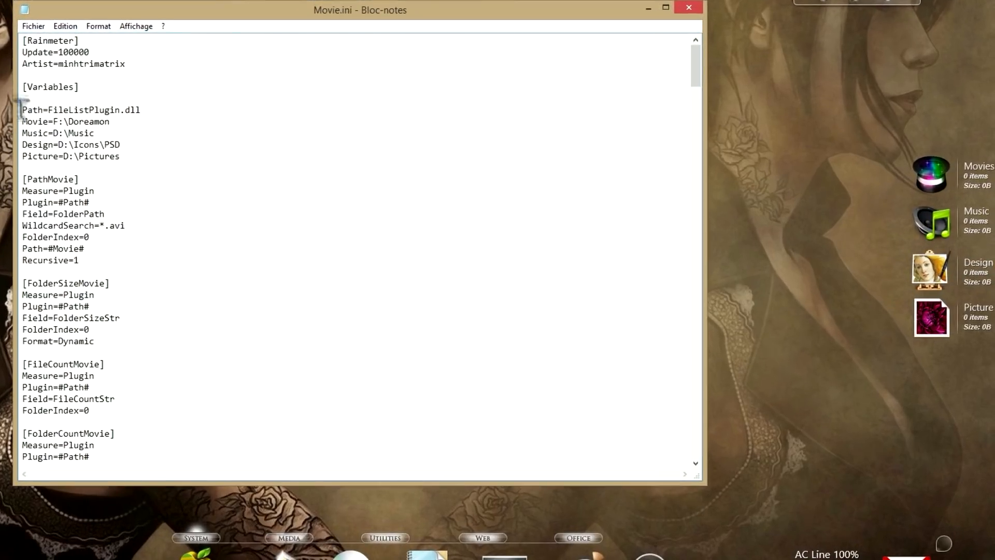
drag(23, 110, 137, 165)
click(145, 156)
drag(21, 120, 111, 155)
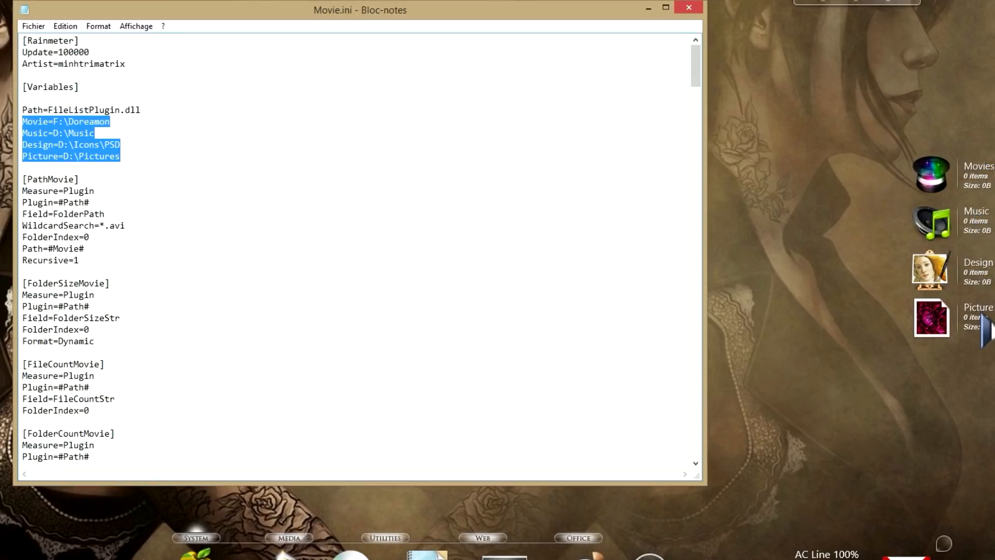
click(105, 144)
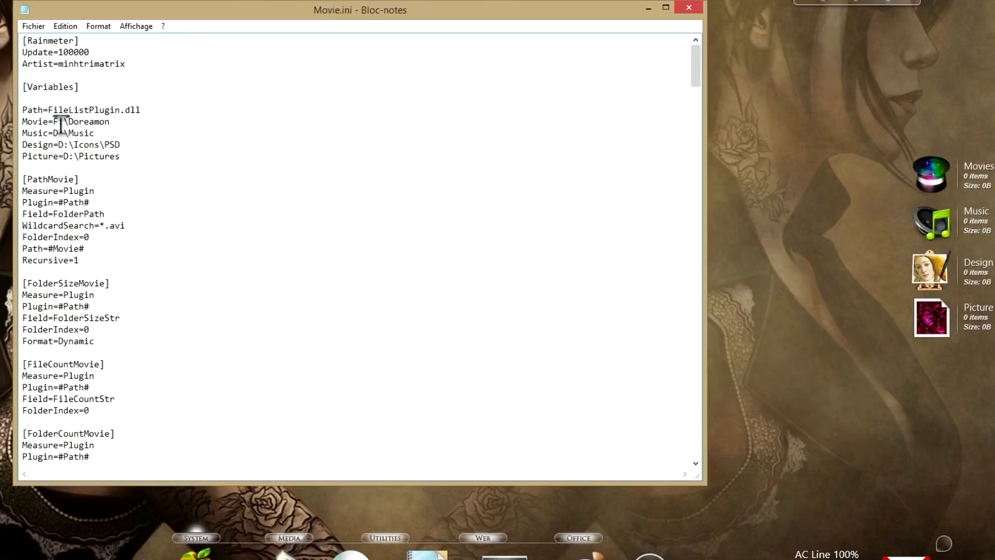
mouse_move(63, 122)
mouse_down()
mouse_move(110, 122)
mouse_move(68, 133)
mouse_up()
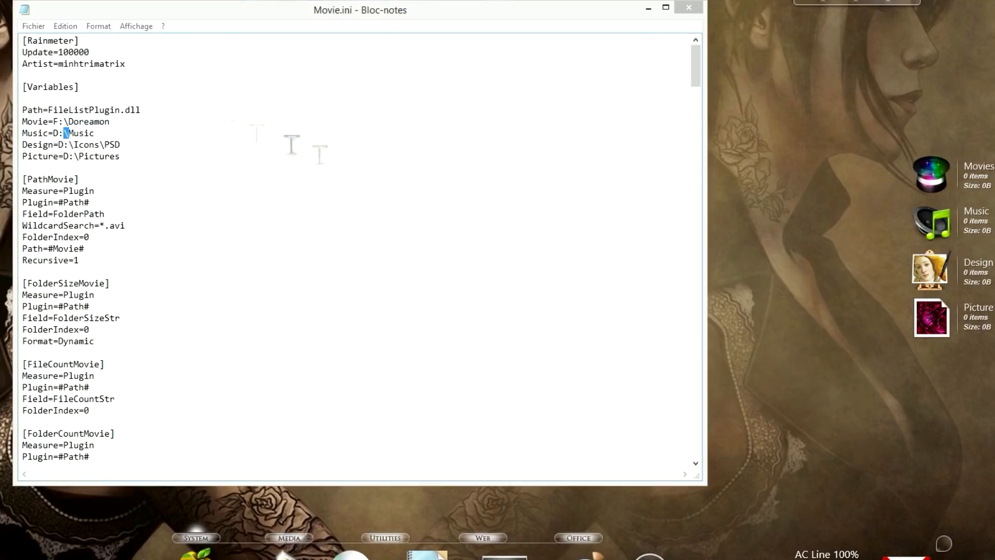
click(83, 133)
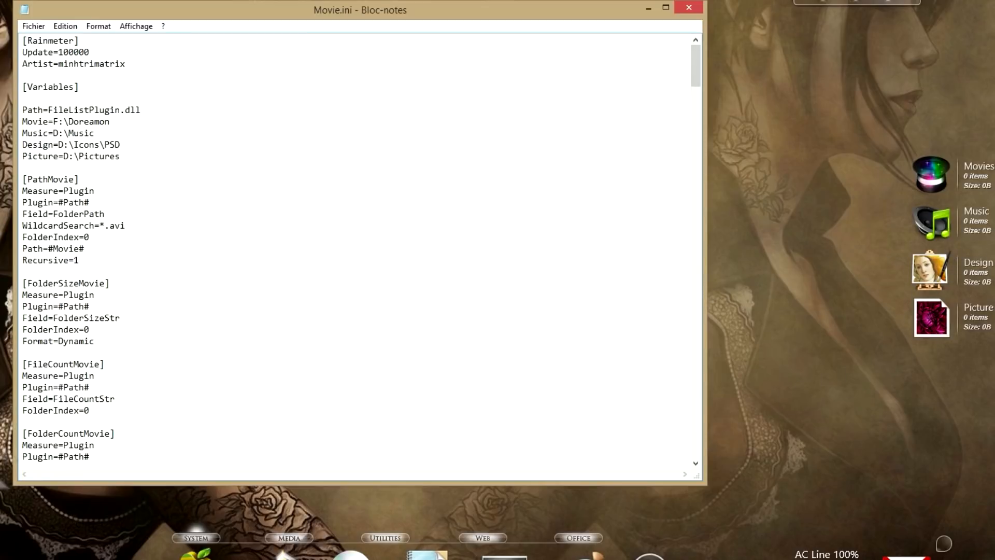
In File Explorer, copy the path of setup_wm.exe from C:\Program Files (x86)\Windows Media Player, then return to Movie.ini
click(182, 559)
click(1, 327)
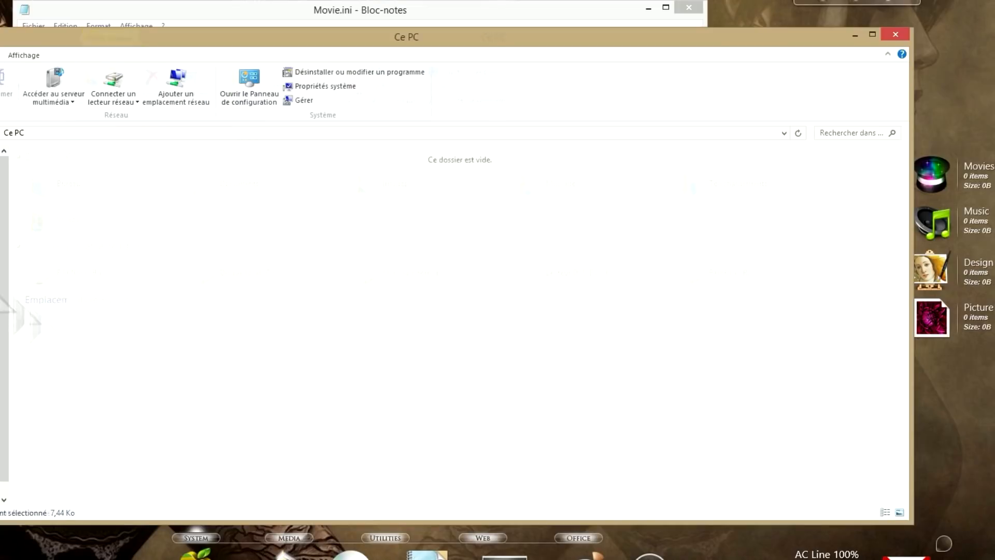
double_click(248, 284)
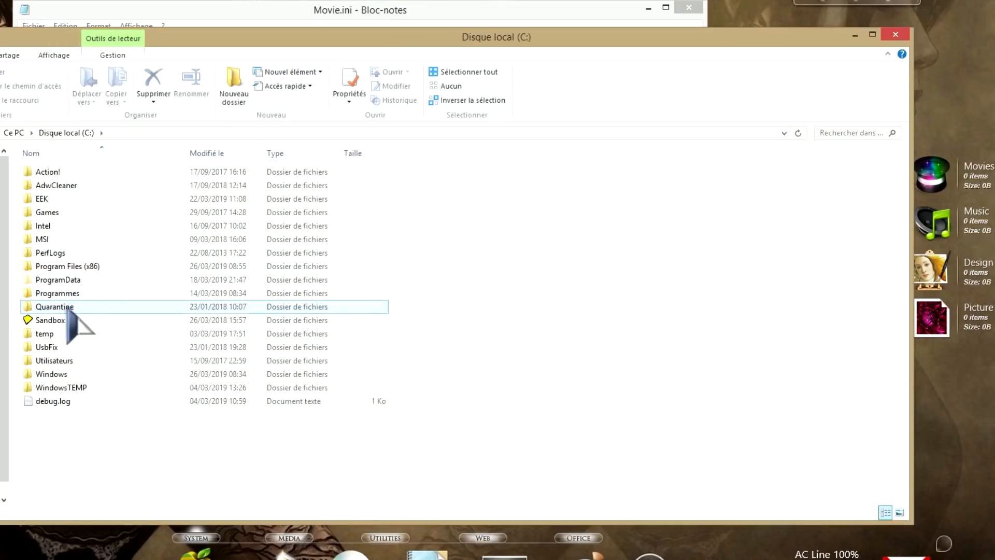
double_click(59, 266)
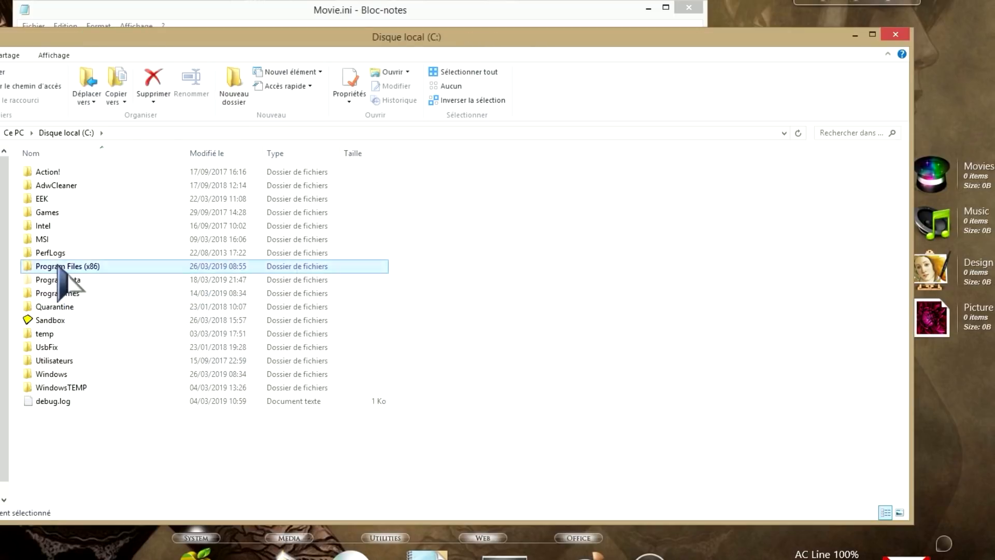
scroll(160, 392, down, 8)
scroll(159, 393, down, 4)
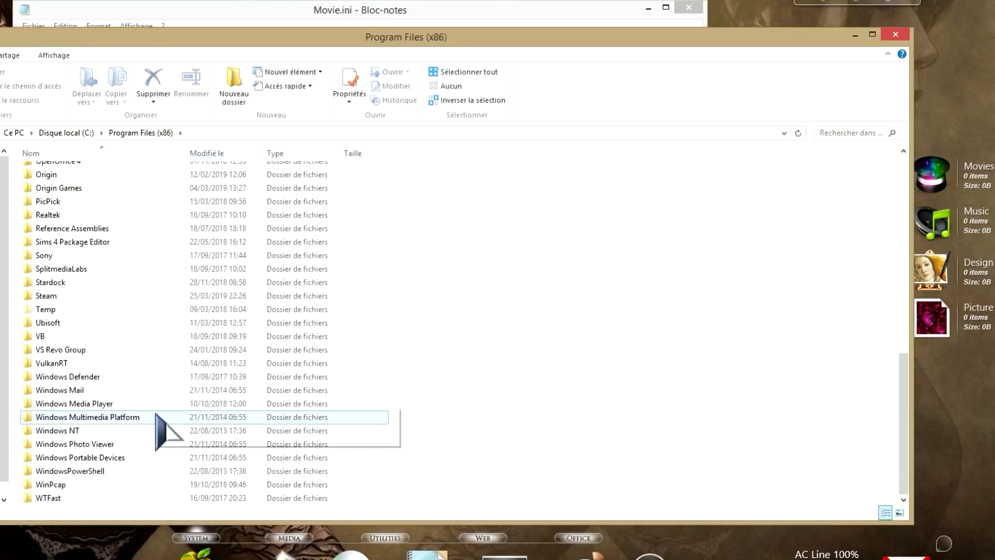
double_click(76, 404)
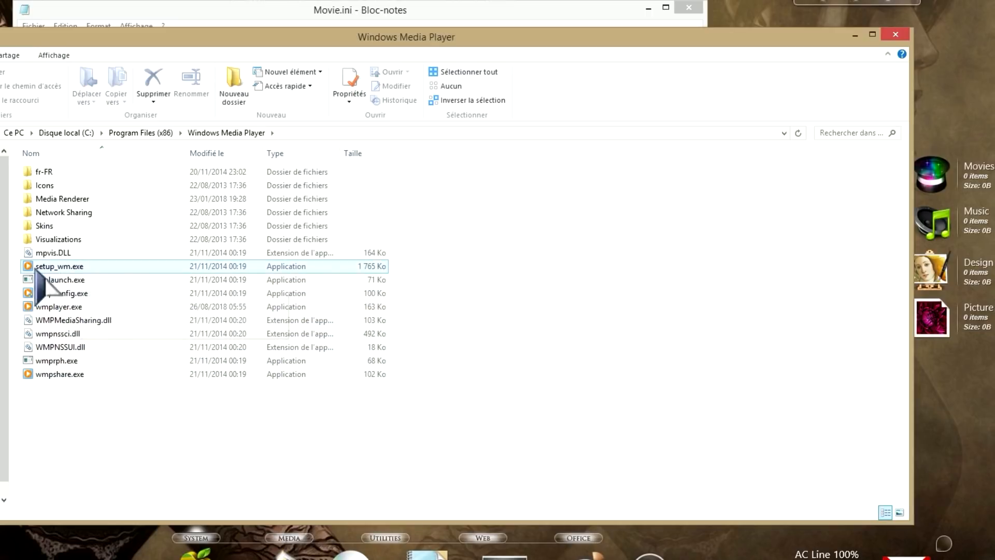
click(67, 267)
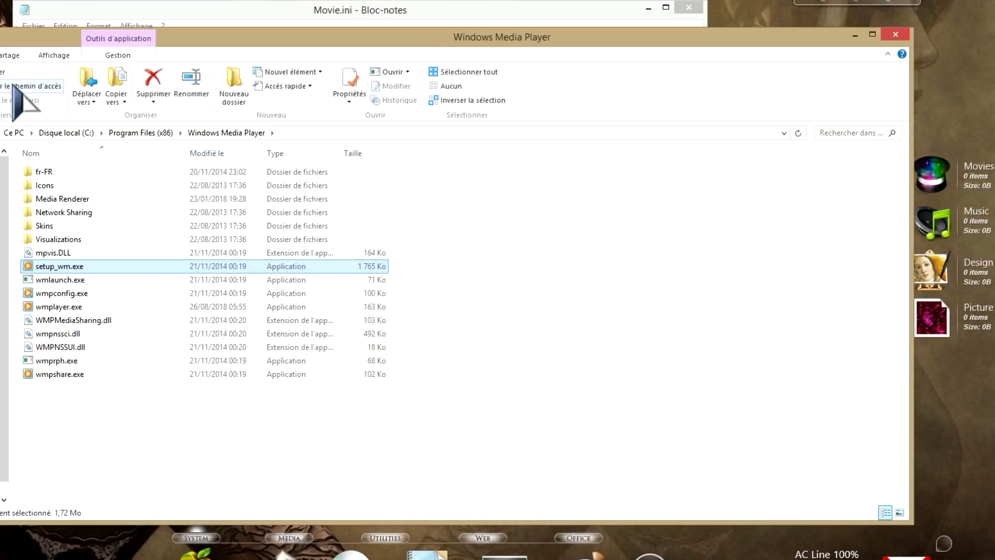
click(855, 35)
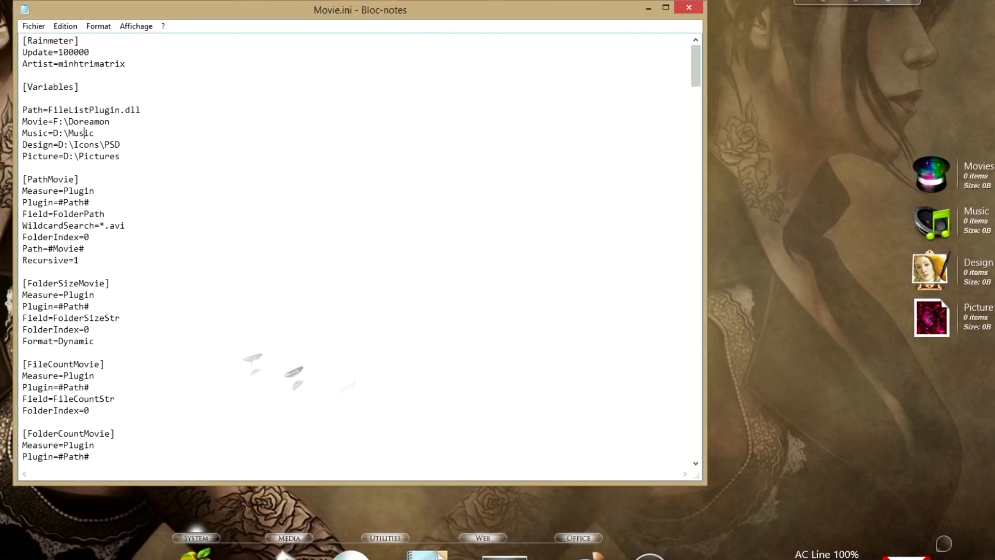
Set the Music variable to C:\Program Files (x86)\Windows Media Player\setup_wm.exe, without quotation marks or the D: prefix
drag(64, 133, 108, 134)
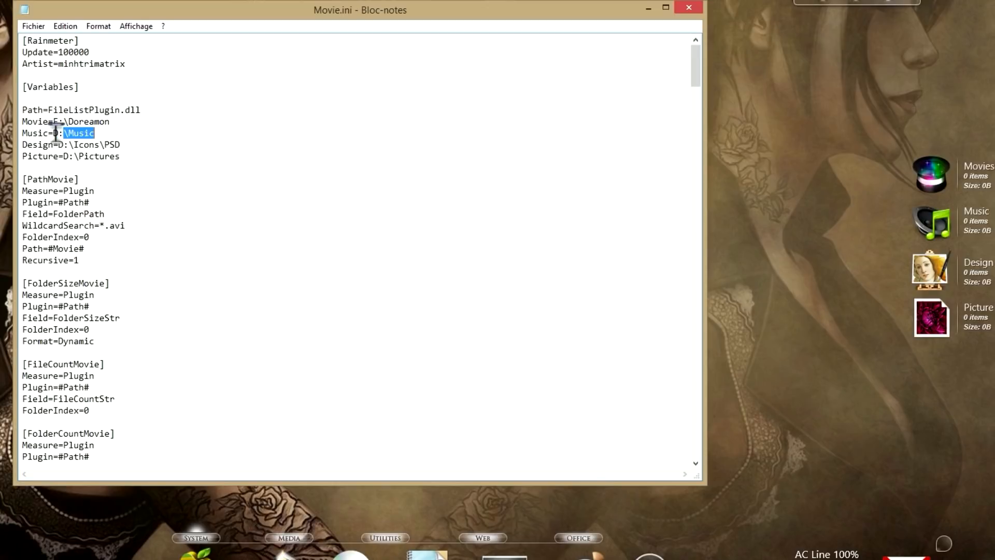
text("C:\Program Files (x86)\Windows Media Player\setup_wm.exe")
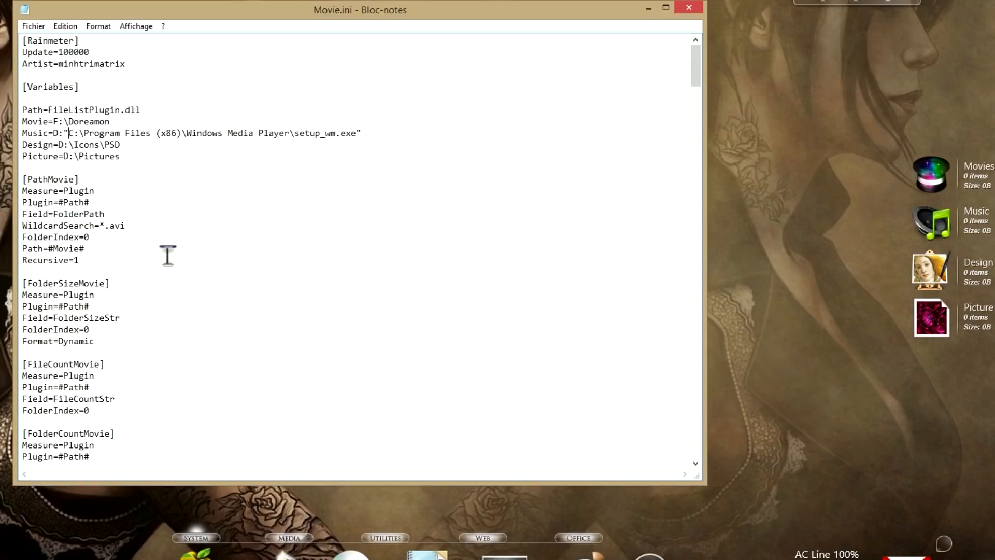
key(BackSpace)
click(369, 131)
key(BackSpace)
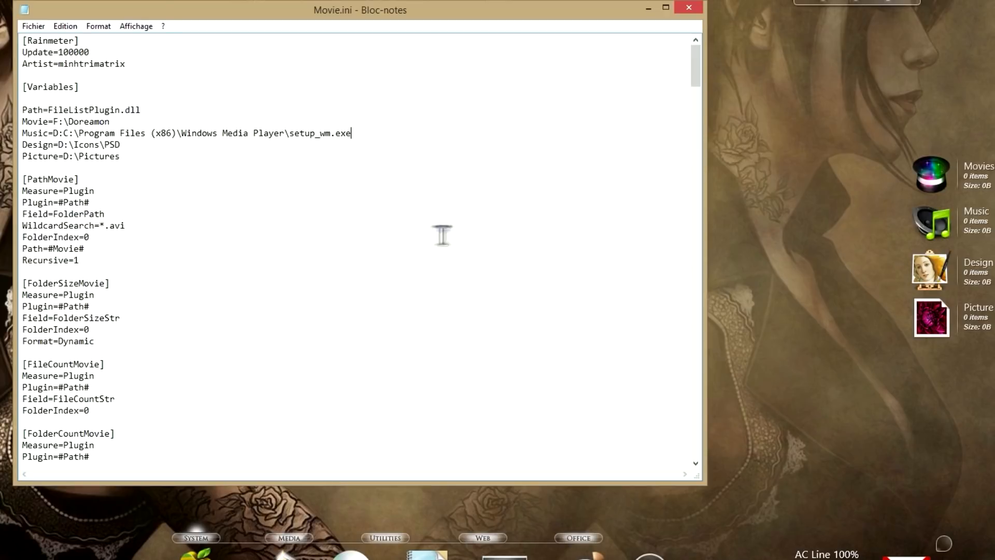
drag(88, 133, 355, 133)
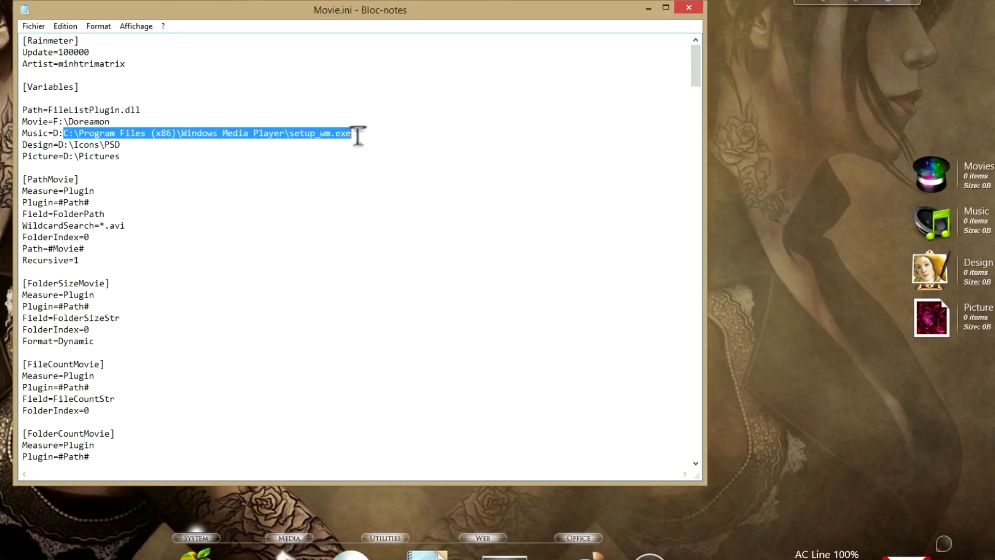
click(63, 133)
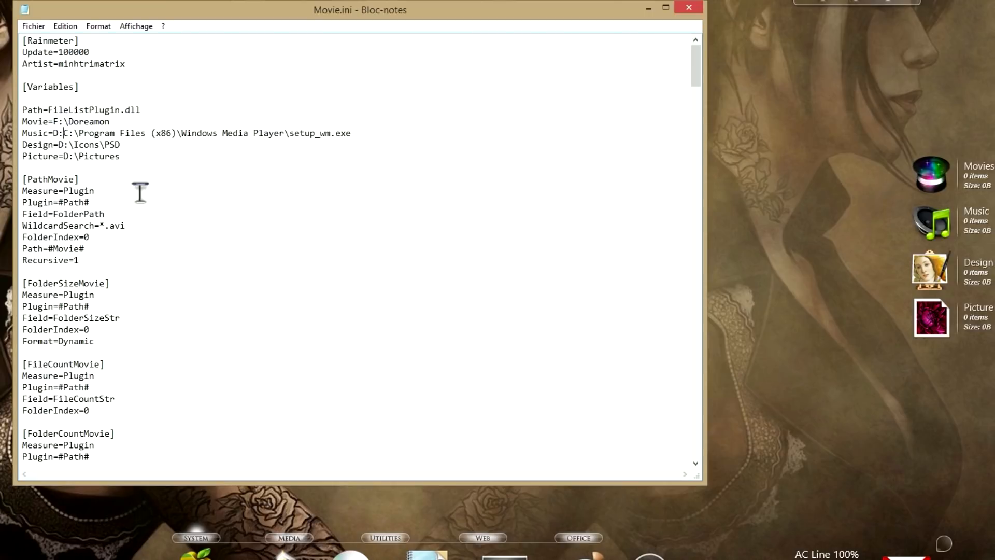
key(BackSpace)
key(BackSpace)
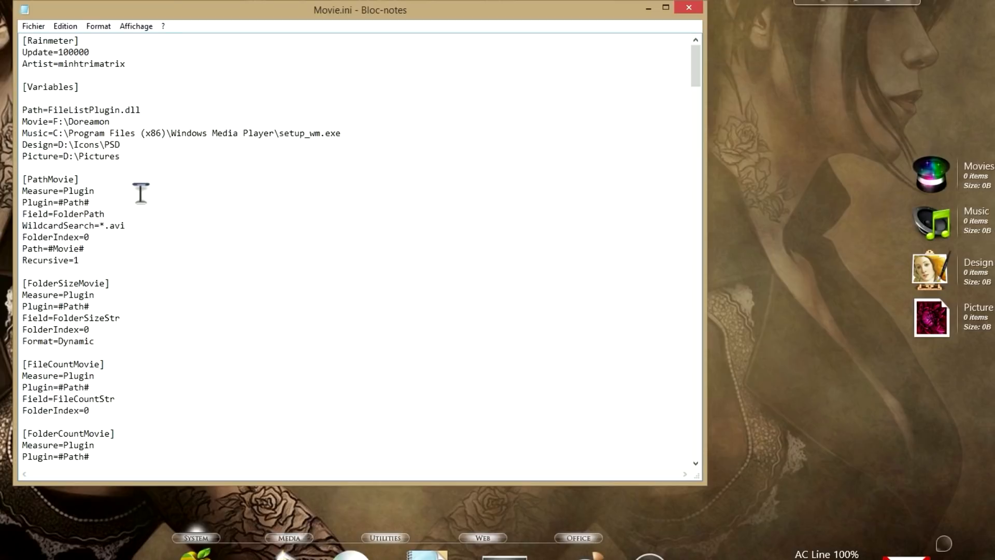
Save Movie.ini and refresh all skins in the Rainmeter manager, then minimize the manager
click(34, 25)
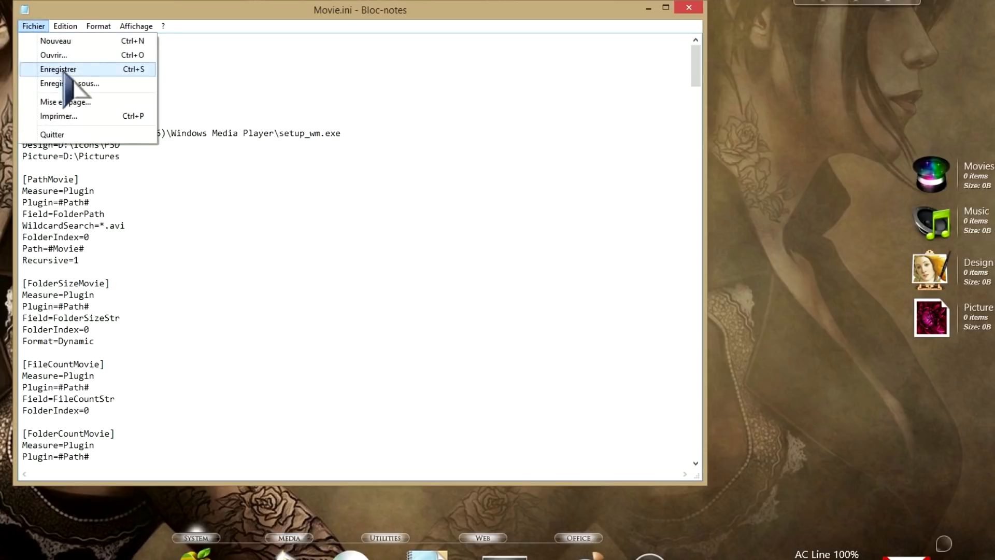
click(60, 69)
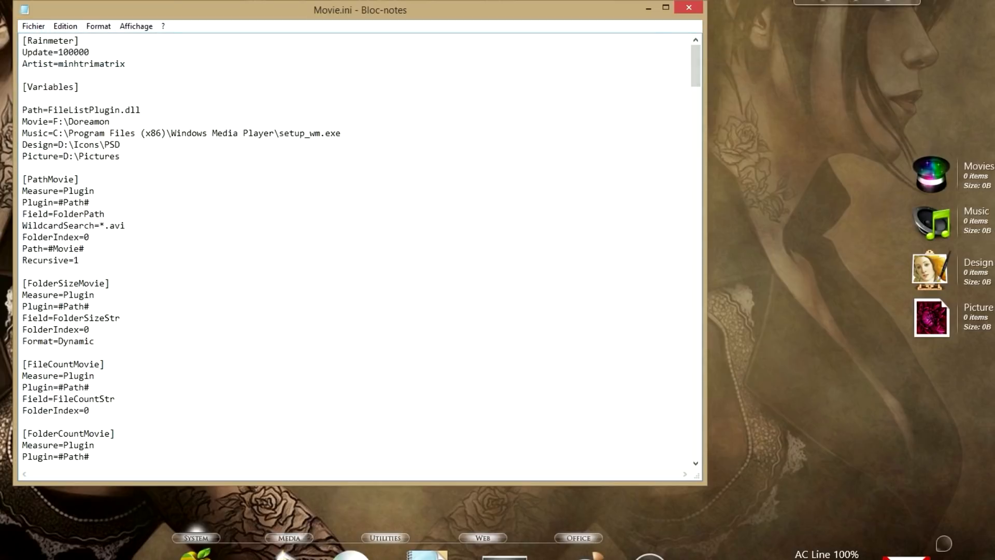
click(581, 558)
click(196, 433)
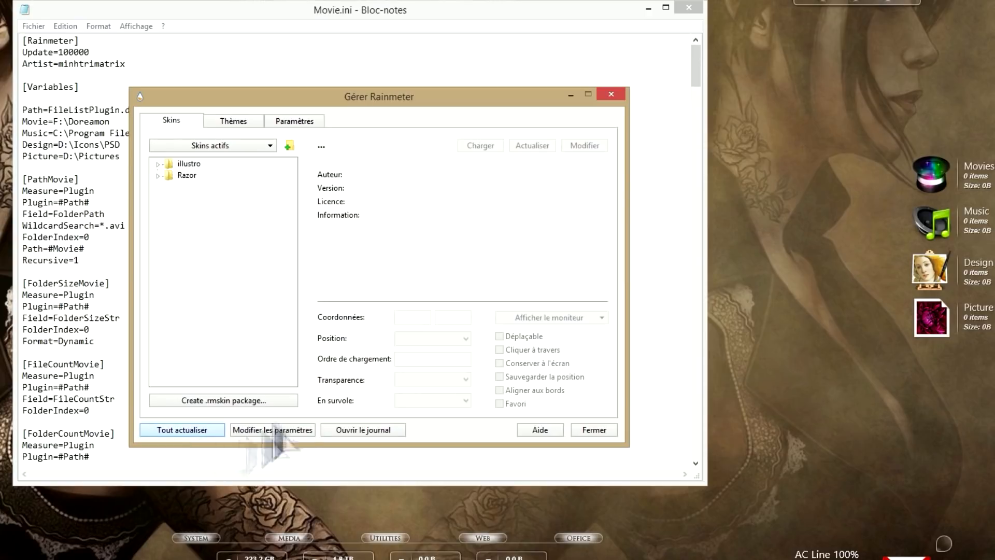
click(571, 95)
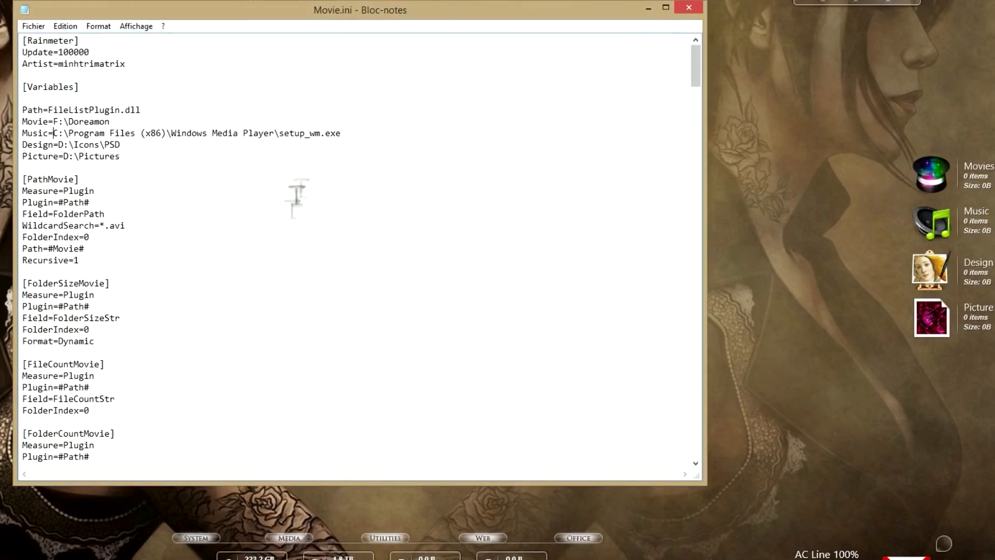
Test the desktop Music shortcut and dismiss the Windows Media Player window it opens
click(930, 224)
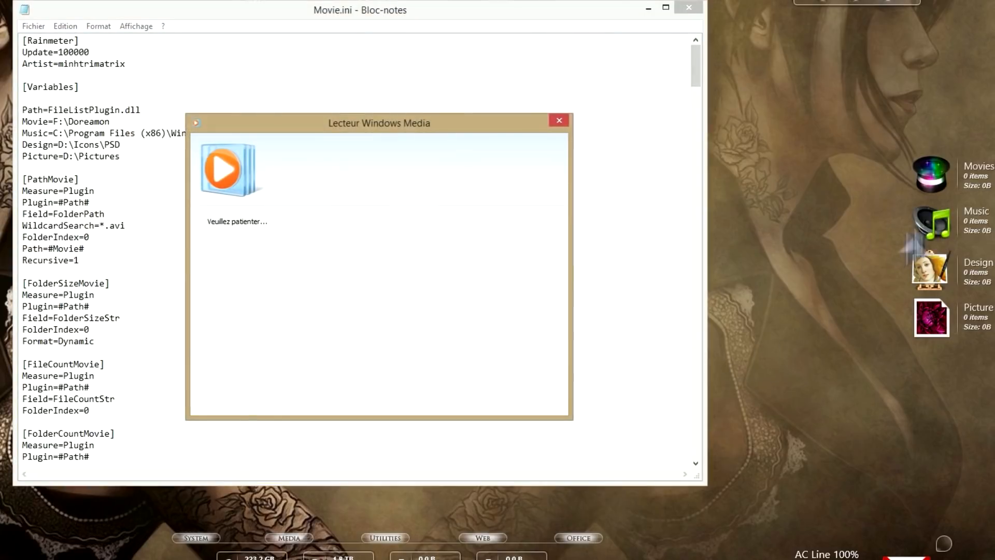
click(513, 324)
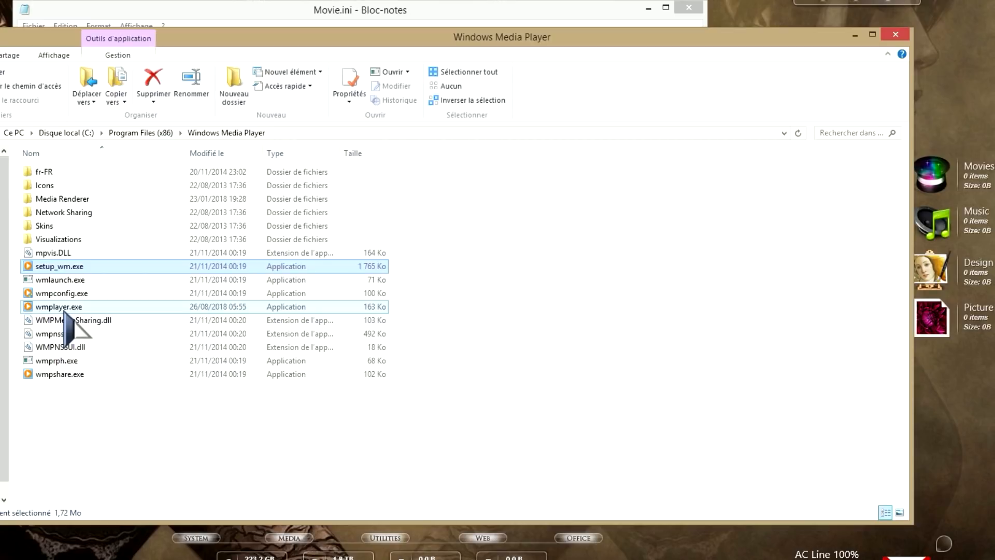
Set the Music variable to C:\Program Files (x86)\Windows Media Player\wmplayer.exe, refresh the skins and test the Music shortcut
mouse_move(64, 310)
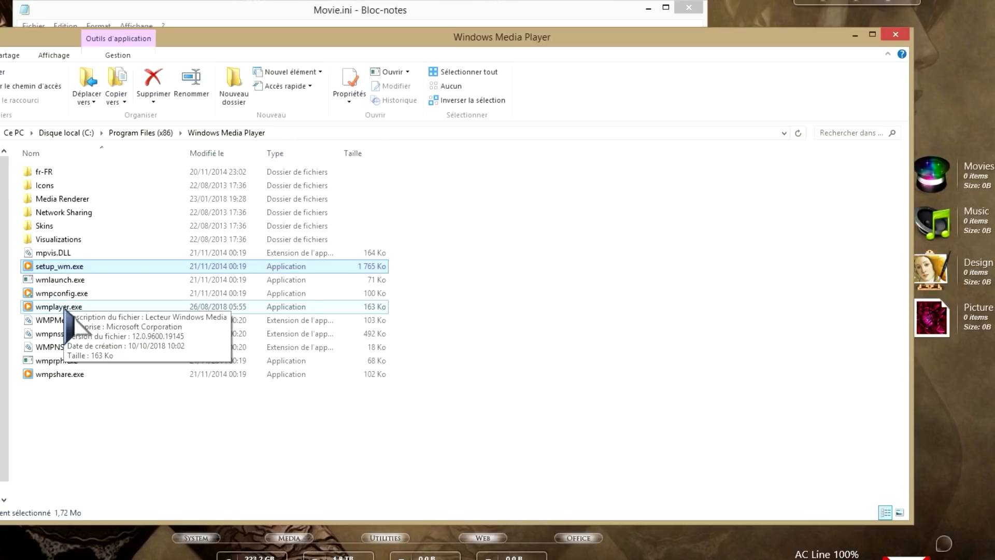
click(64, 310)
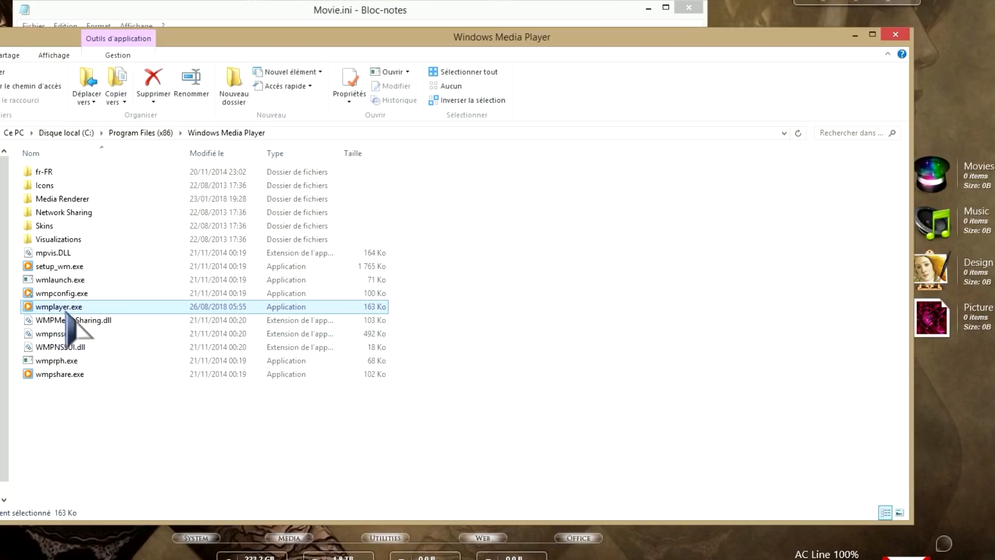
mouse_move(79, 317)
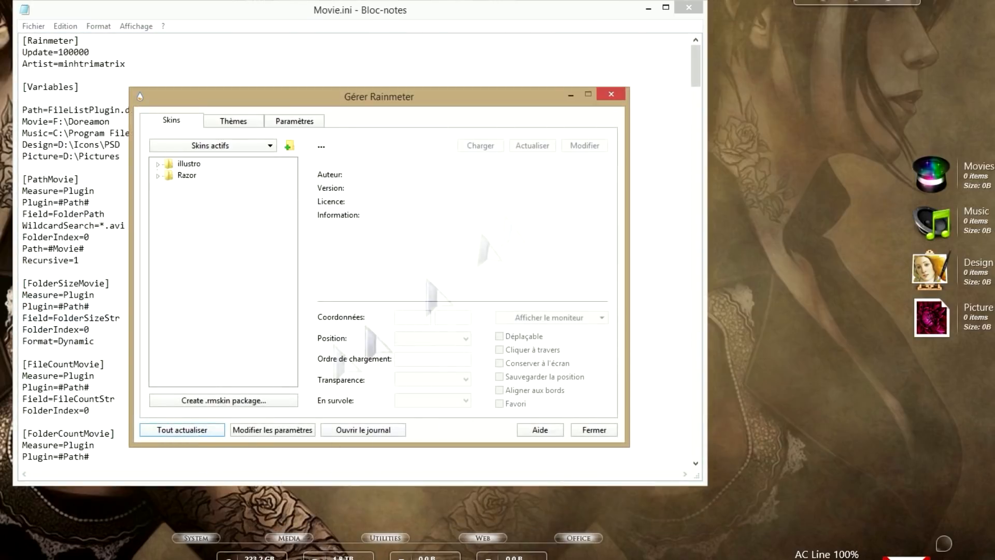
click(611, 94)
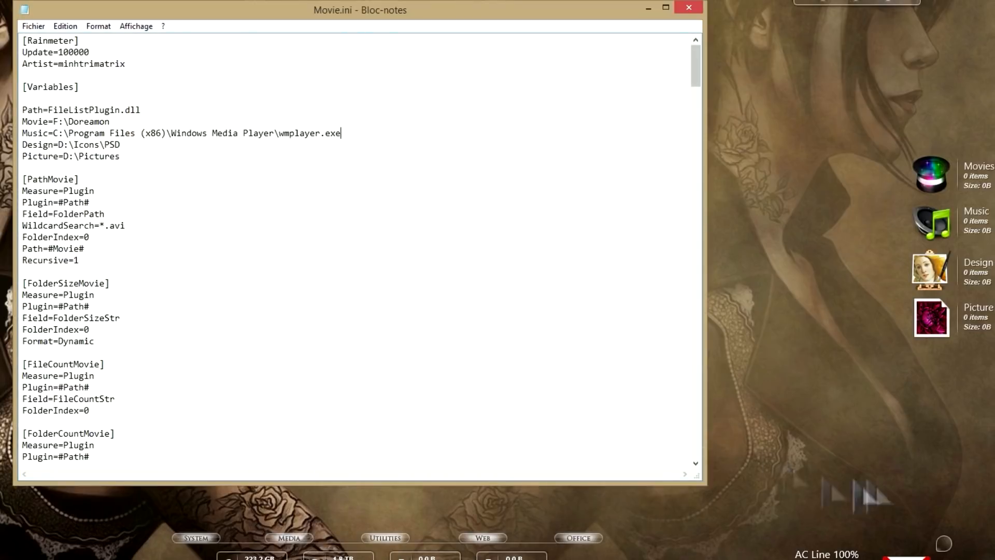
click(929, 232)
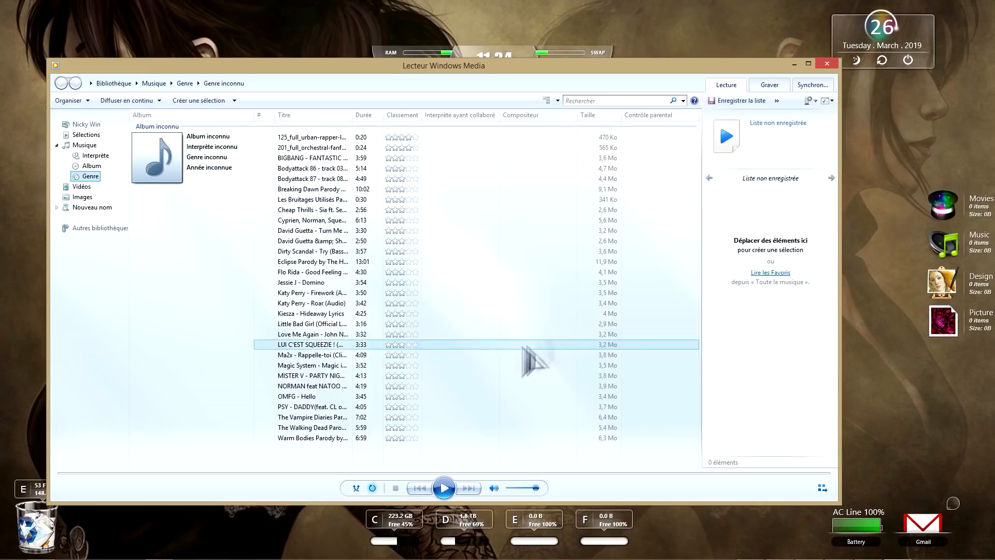
click(826, 63)
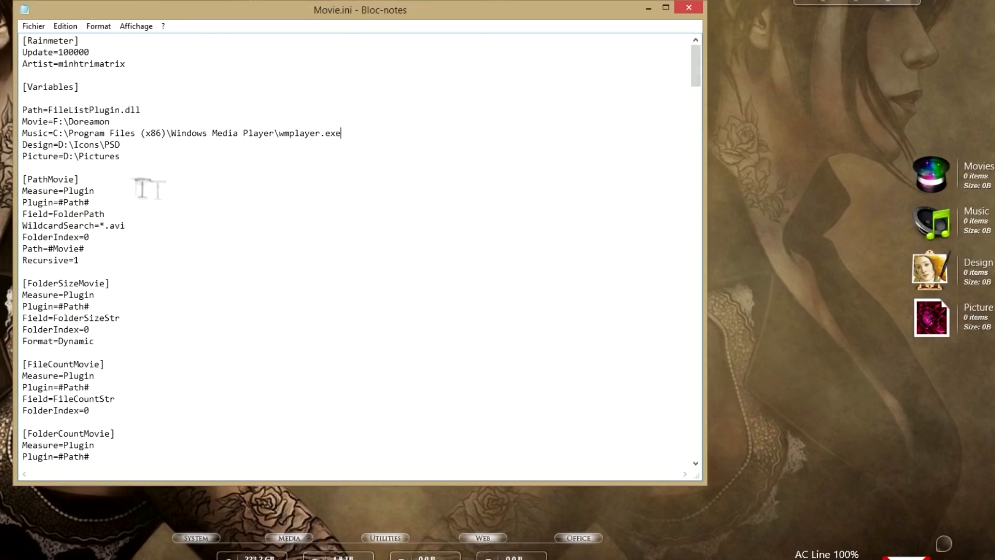
Locate the icon sections in Movie.ini and highlight the image file name in the [IconMovie] section
scroll(124, 182, down, 2)
scroll(122, 184, up, 1)
scroll(123, 183, down, 20)
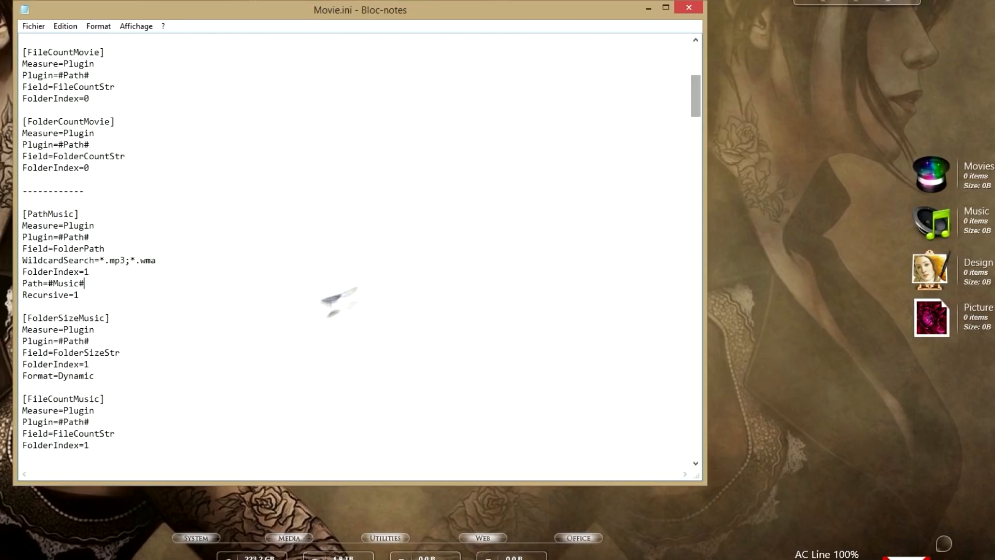
scroll(321, 305, down, 9)
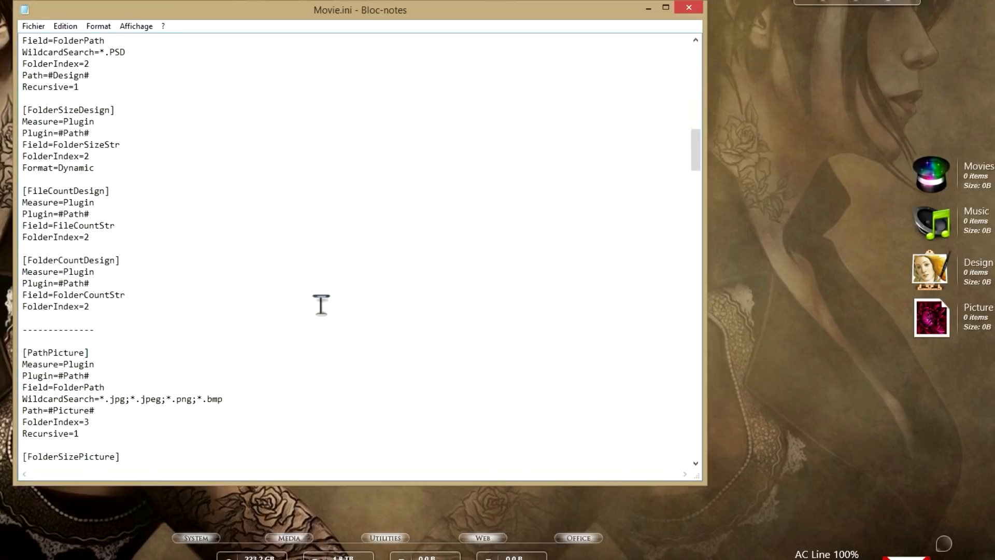
scroll(321, 305, down, 11)
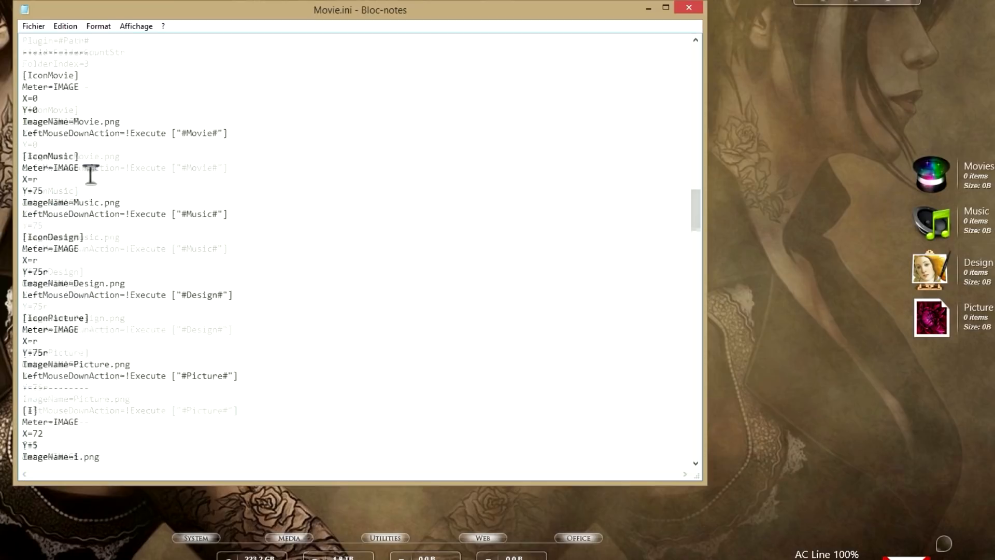
scroll(93, 191, up, 1)
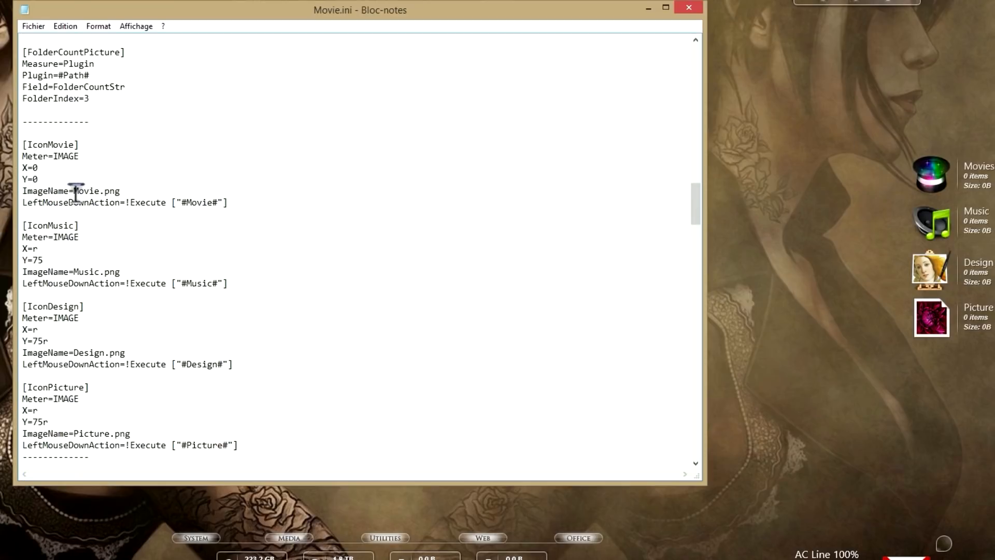
drag(85, 190, 113, 192)
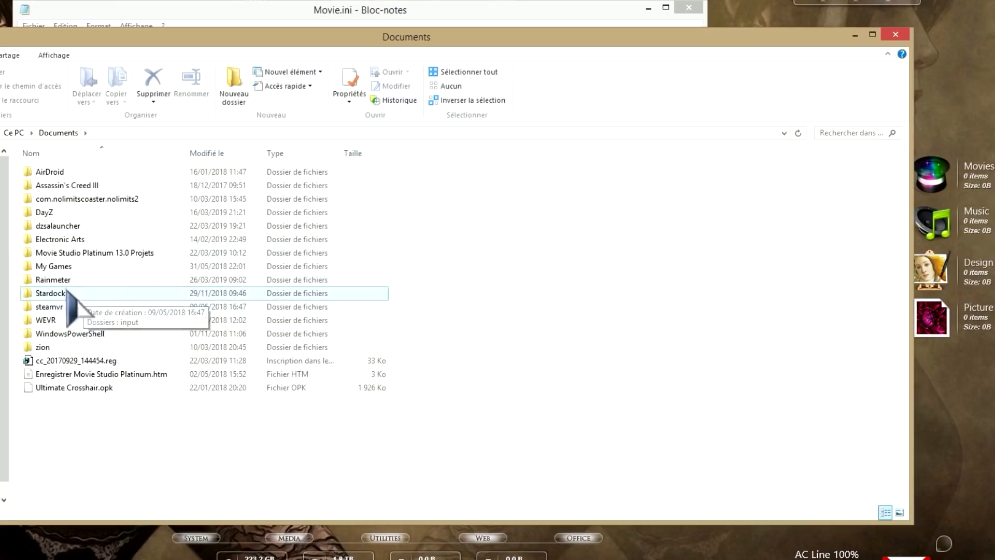
In File Explorer, open Documents\Rainmeter\Skins\Razor\iFiles\x64 and look over the Movie, Music, Picture and Design PNG icons
double_click(60, 280)
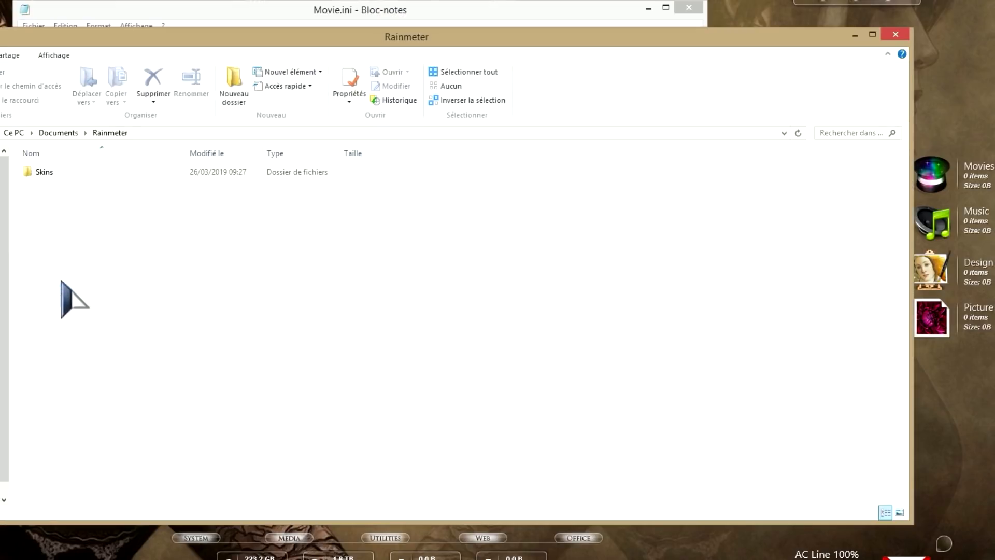
double_click(58, 171)
double_click(56, 199)
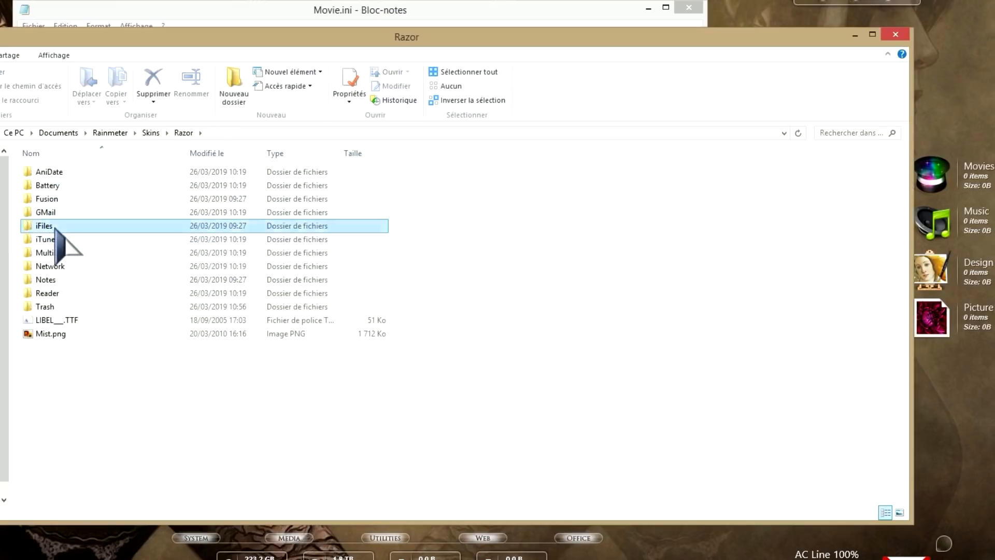
double_click(56, 228)
double_click(46, 172)
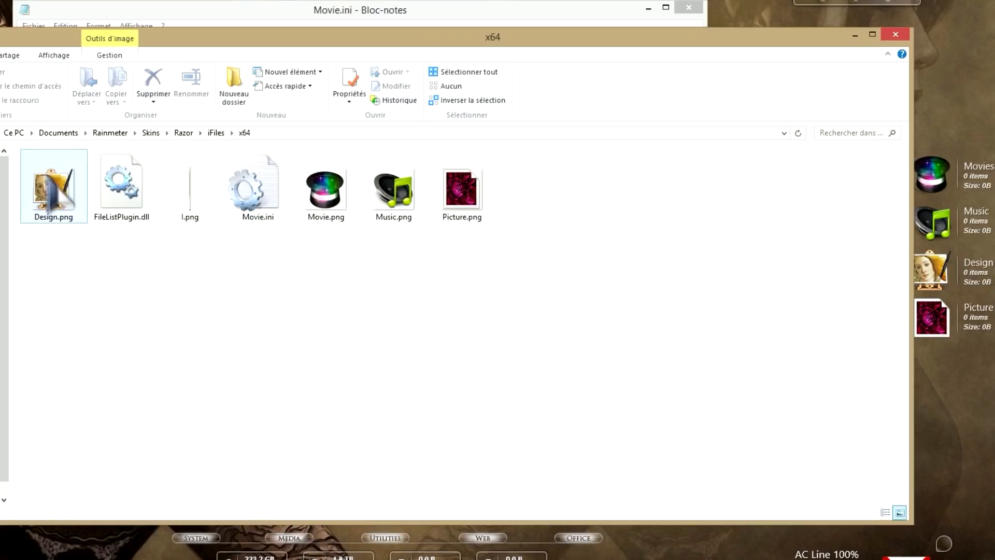
click(334, 197)
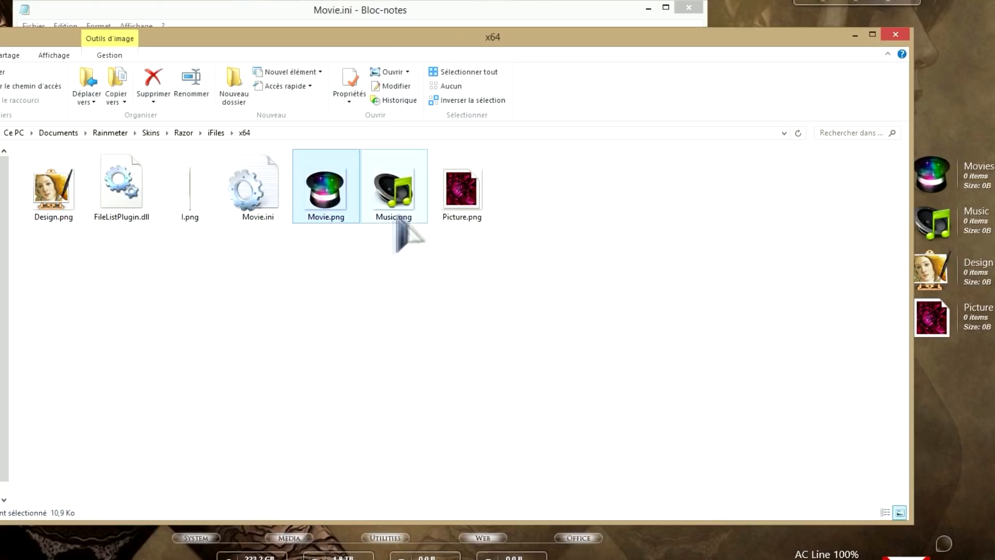
click(395, 212)
click(439, 202)
click(74, 215)
Move the x64 folder window below the [IconMovie] section and compare Movie.png with its ImageName line
drag(315, 35, 411, 262)
click(127, 191)
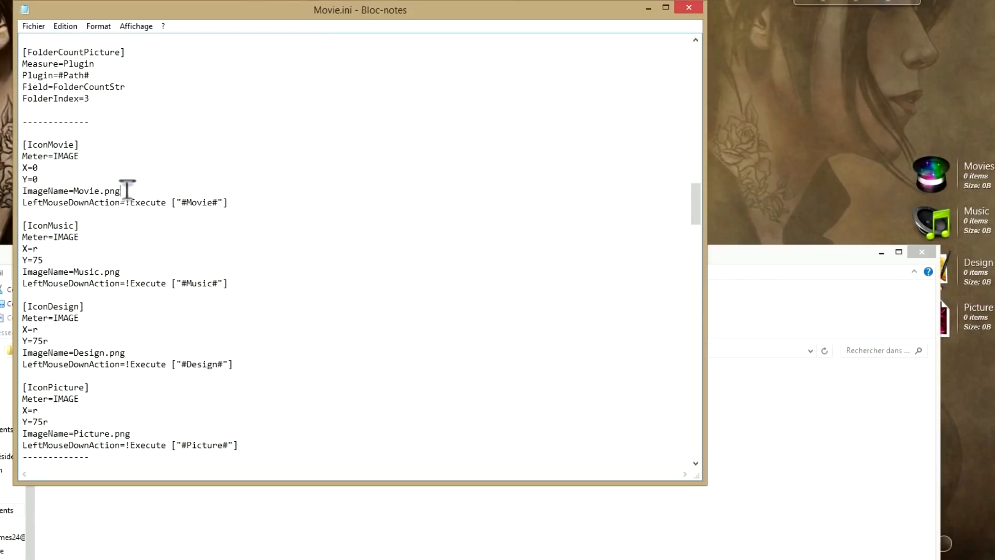
click(737, 264)
click(348, 437)
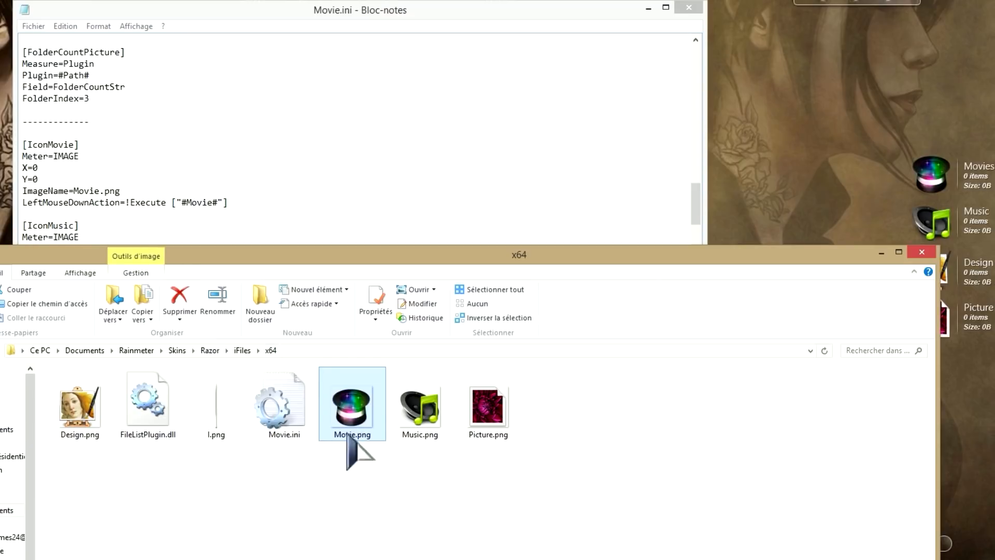
click(259, 204)
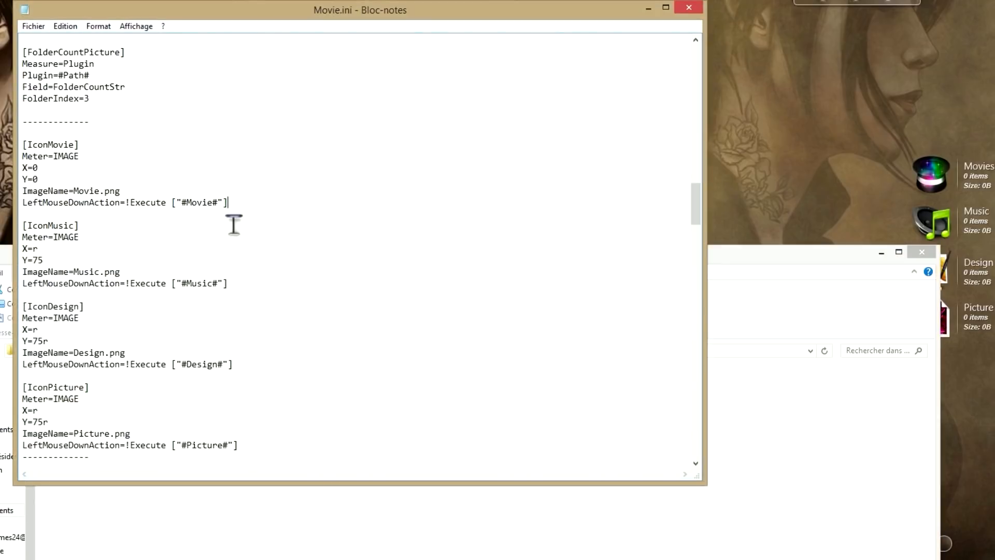
Minimize the folder window, set FontColor in Movie.ini's [Text] section to 210, 105, 30 and save the file
scroll(234, 223, down, 6)
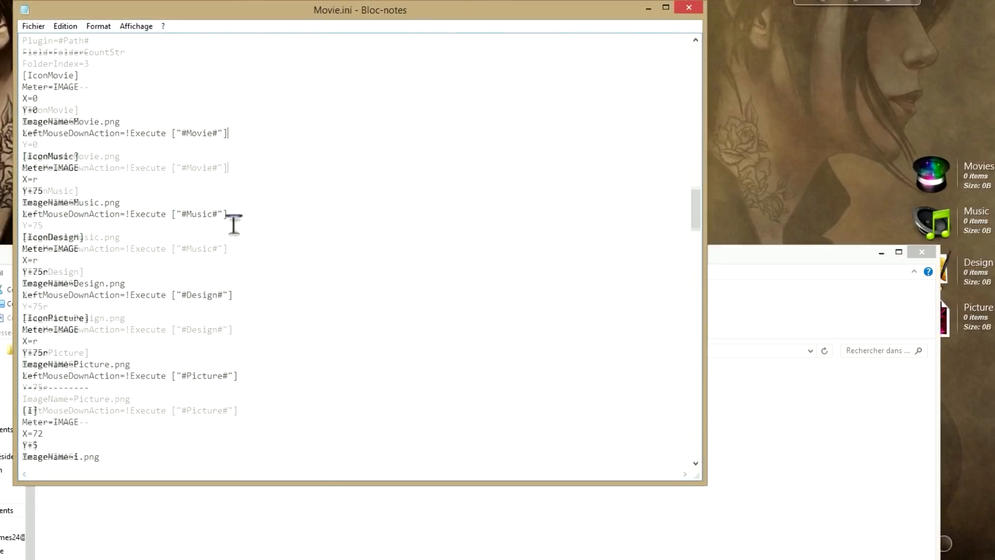
scroll(233, 222, down, 6)
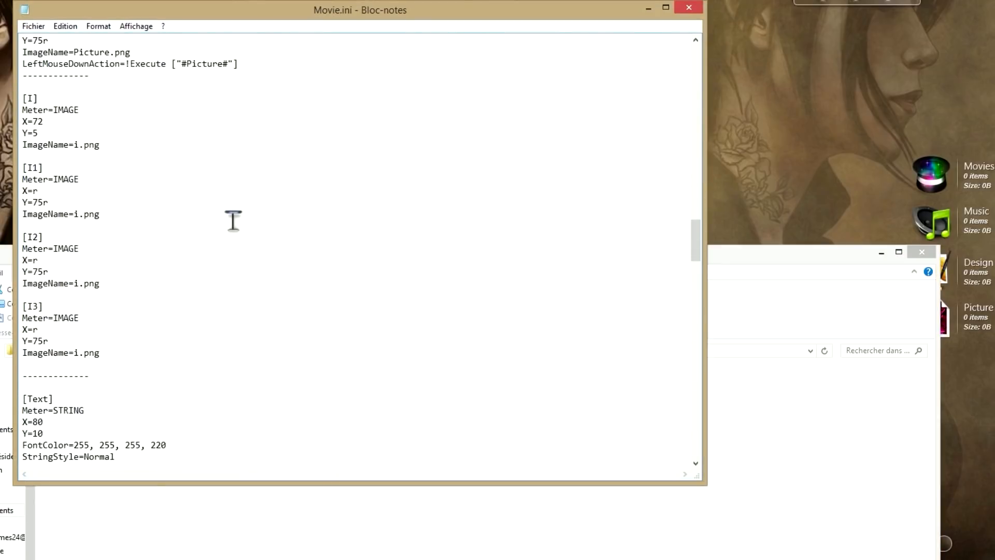
scroll(233, 220, down, 5)
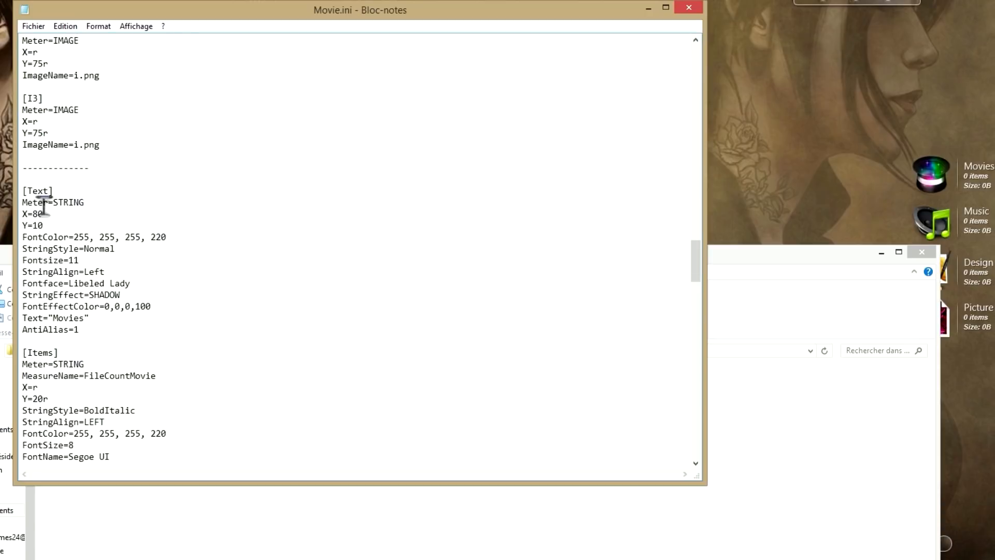
click(881, 253)
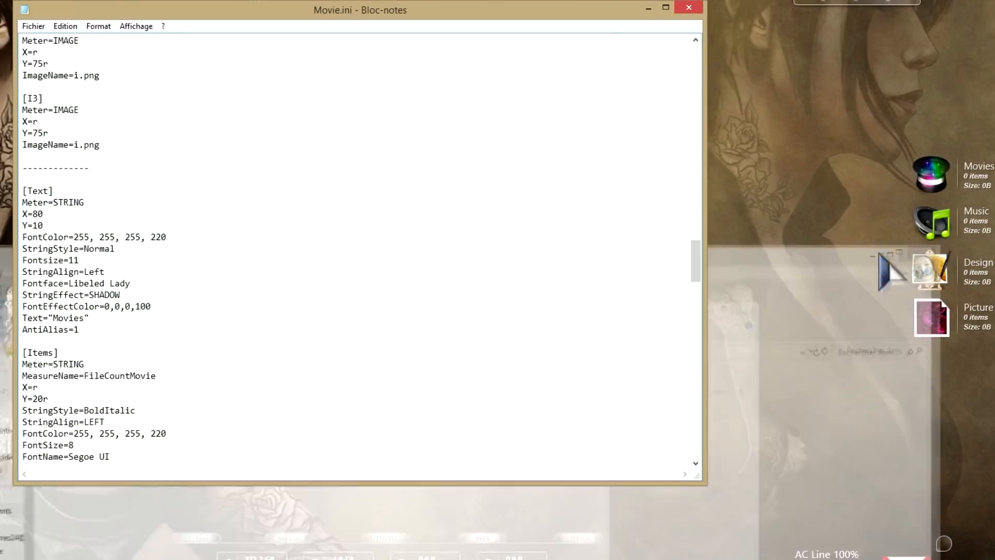
scroll(70, 300, down, 1)
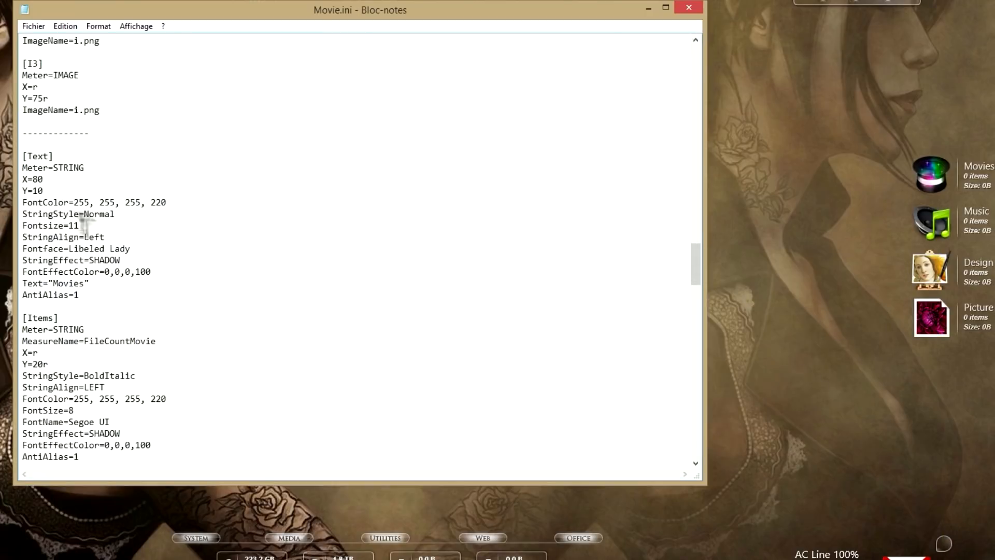
drag(71, 202, 178, 203)
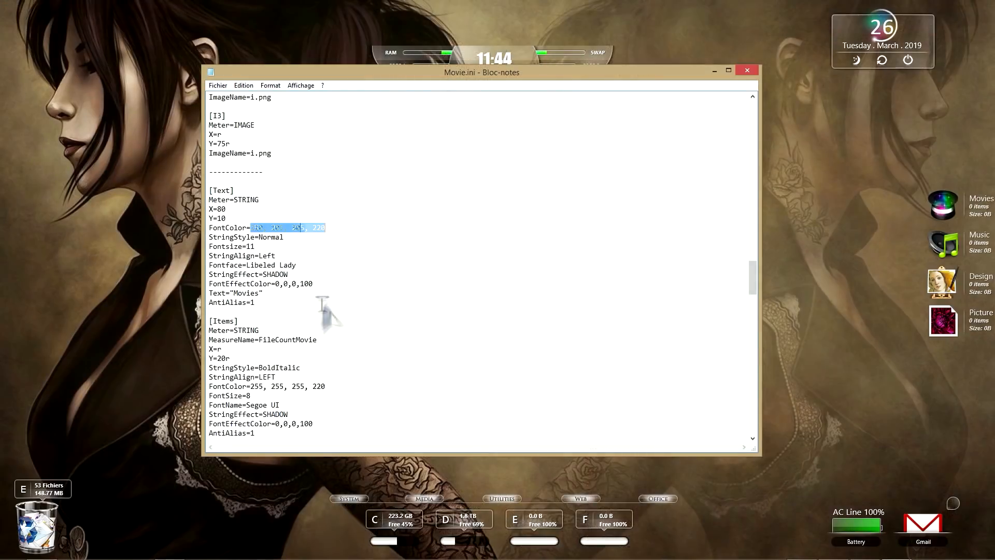
text(210, 105, 30)
click(217, 85)
click(248, 121)
Refresh all skins in the Rainmeter manager to apply the font colour, and close the manager
click(833, 551)
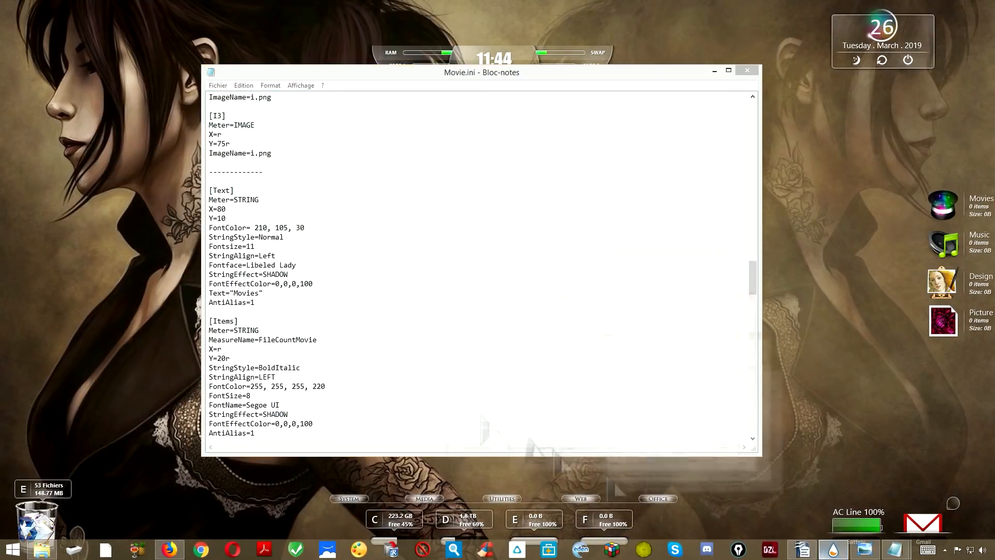
click(345, 412)
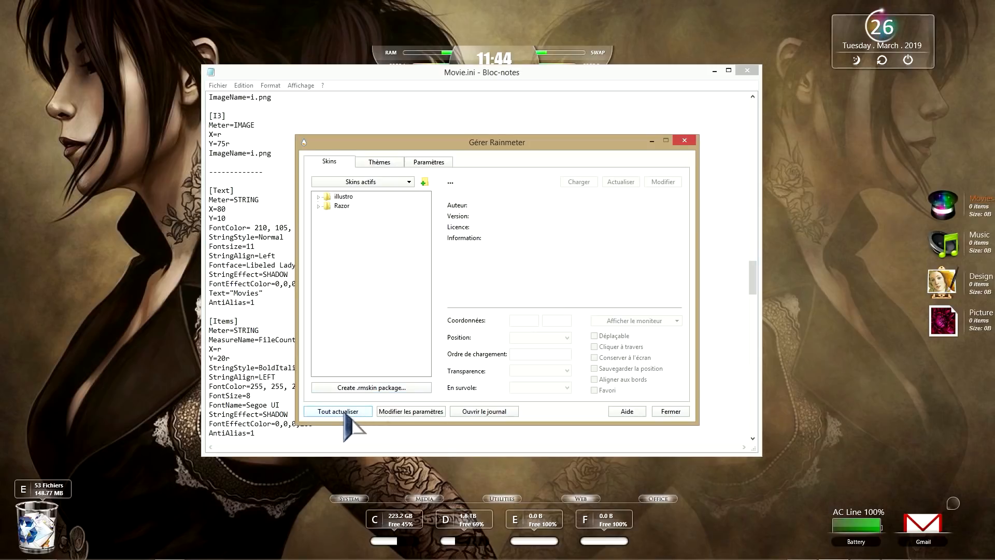
click(684, 141)
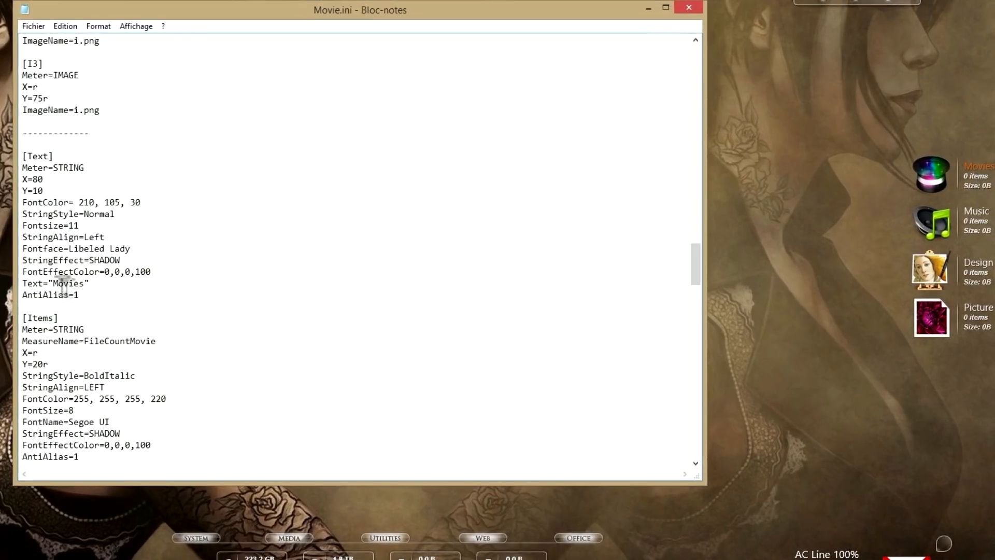
Change the Movies label in the [Text] section to "TEST", save Movie.ini and refresh all skins
double_click(72, 286)
drag(54, 284, 82, 285)
text(TEST)
click(33, 26)
click(76, 69)
click(199, 429)
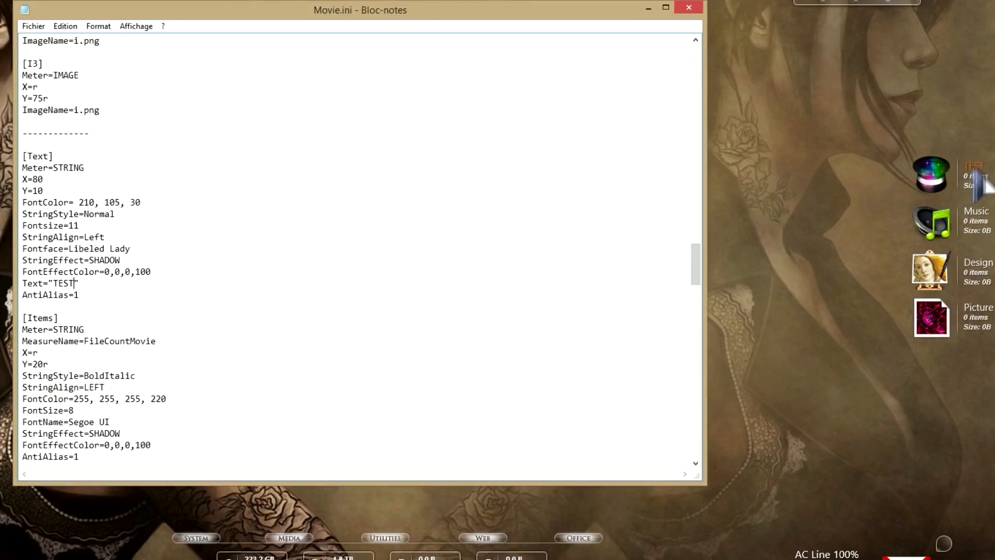
Examine the [Text] and [Items] sections, highlighting the items label and the %1 placeholder in its Text line
scroll(190, 358, down, 6)
scroll(195, 355, up, 2)
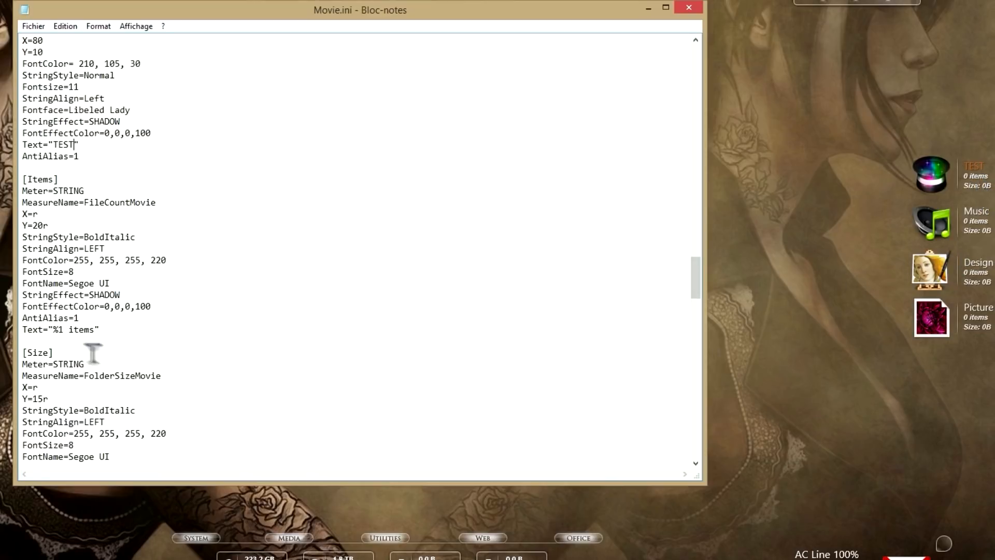
scroll(124, 407, up, 1)
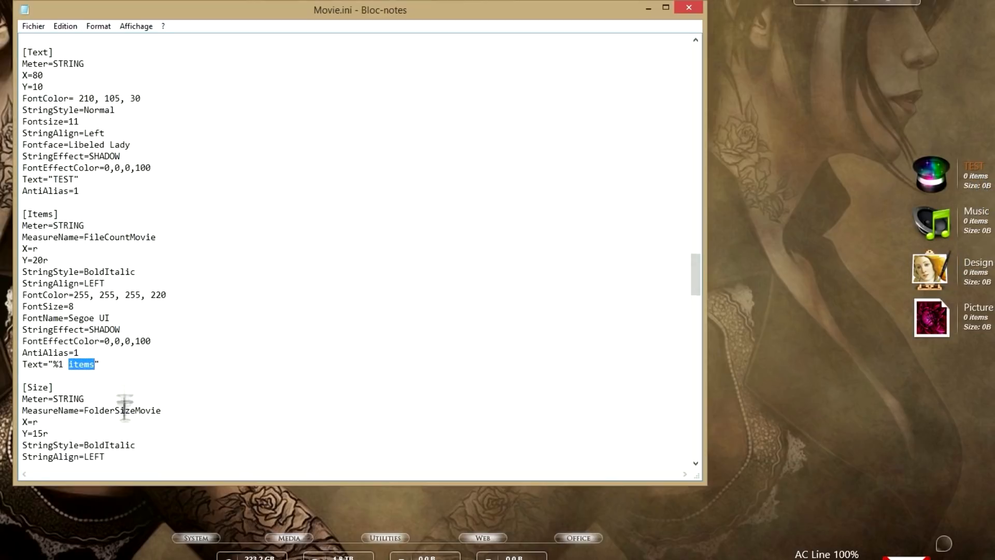
drag(22, 53, 67, 56)
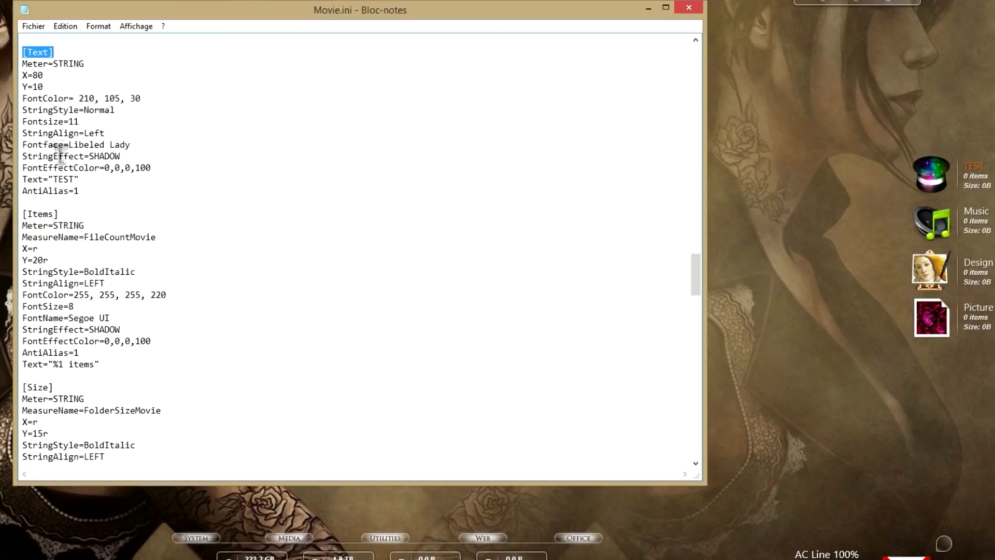
drag(23, 214, 101, 365)
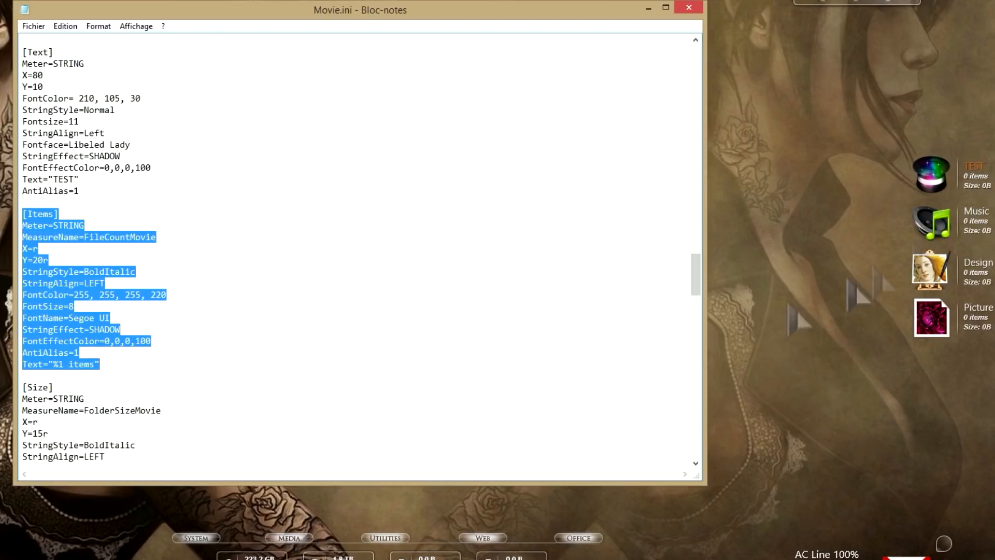
click(58, 370)
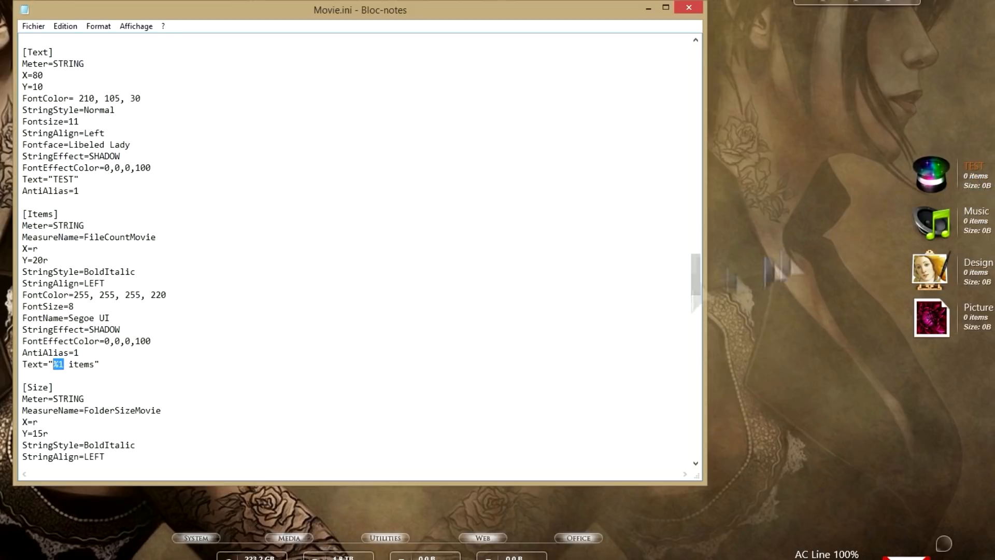
Change the Size label in the [Size] section's Text line to "Taille", save Movie.ini and refresh all skins
scroll(94, 377, down, 3)
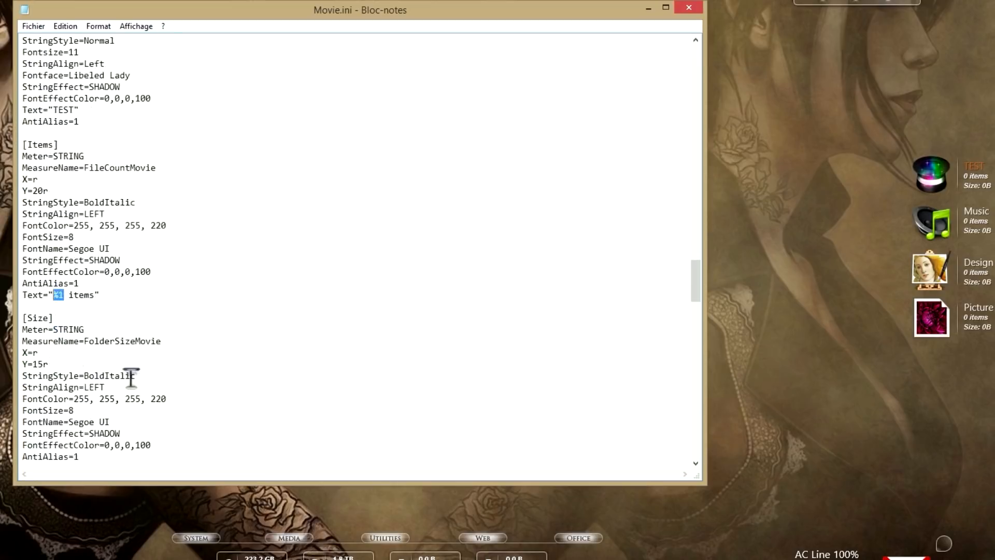
drag(20, 283, 178, 433)
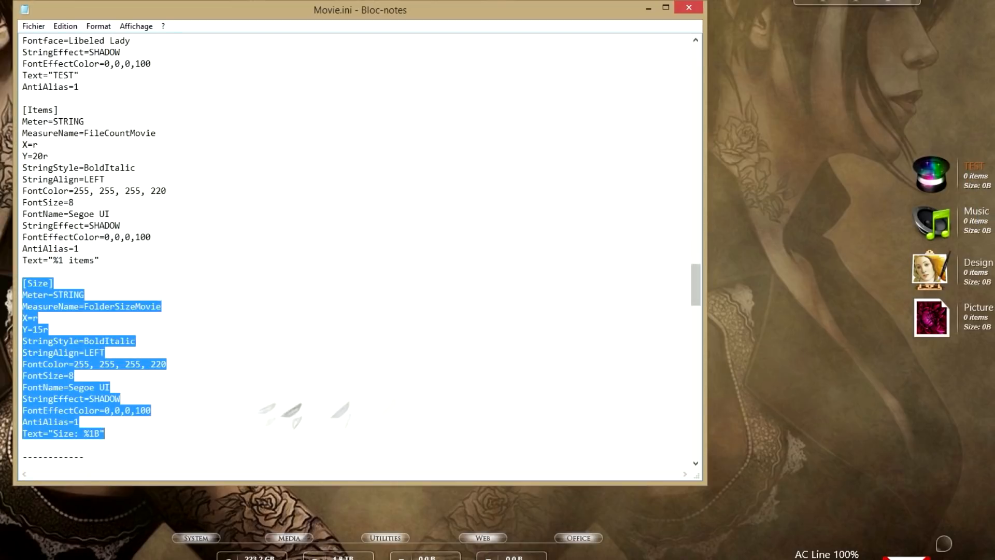
click(78, 447)
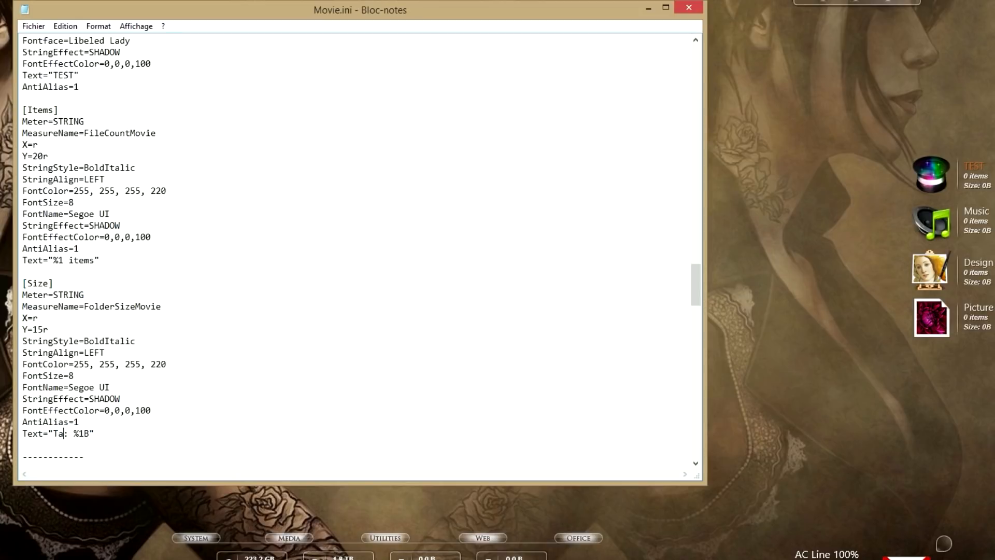
click(33, 25)
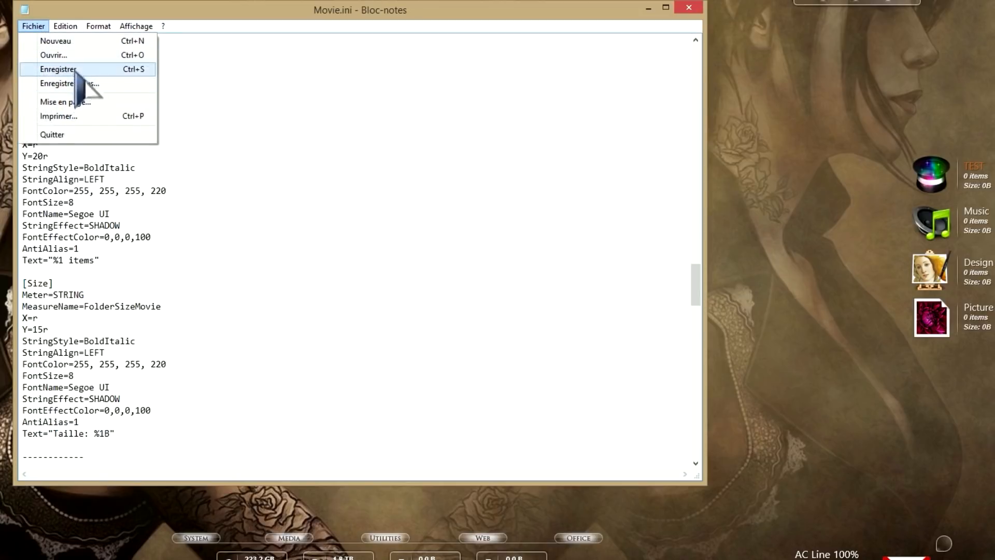
click(46, 67)
click(184, 431)
click(611, 94)
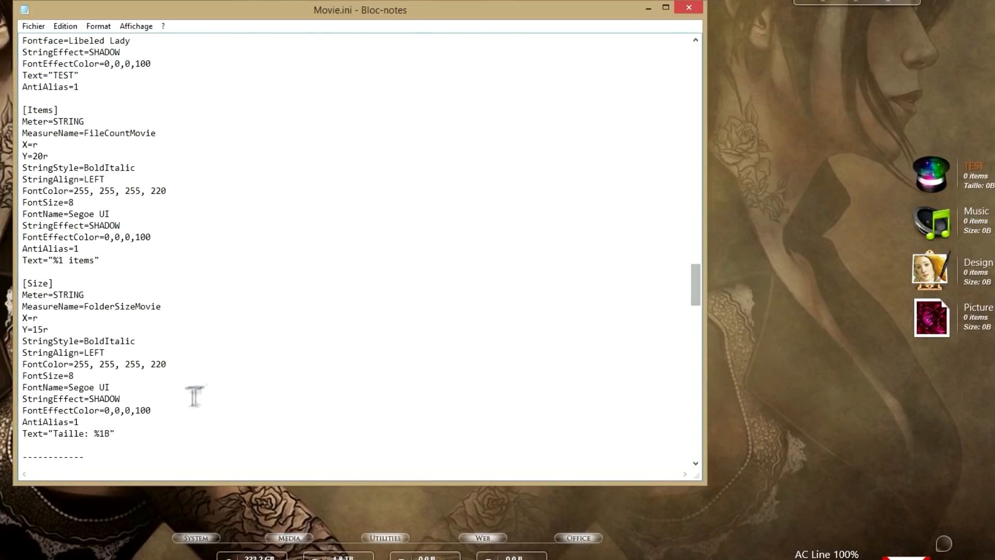
Examine the Music and Design label sections, from [Text1] with its "Music" text through [Items1], [Size1] and [Text2] to [Size2]
click(159, 437)
scroll(197, 409, down, 7)
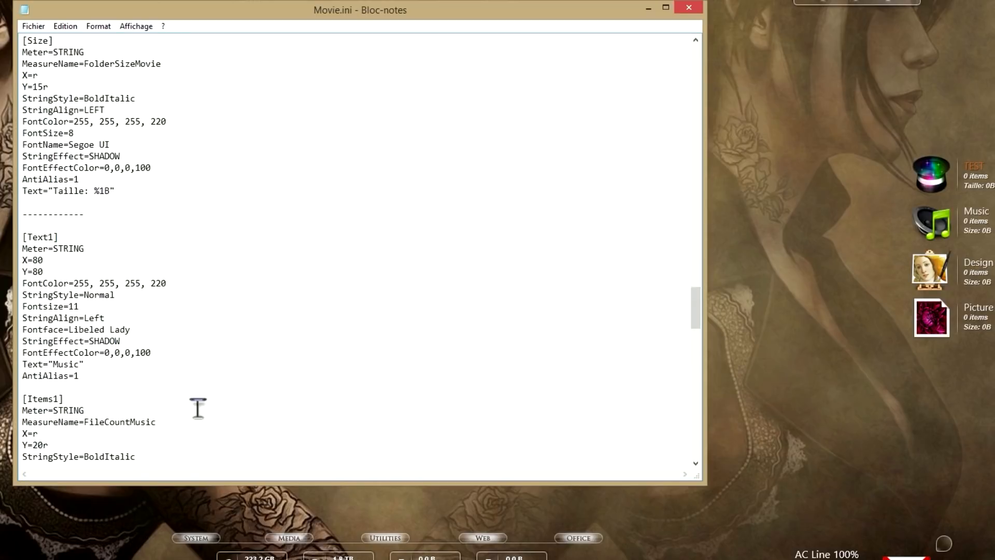
scroll(198, 409, down, 2)
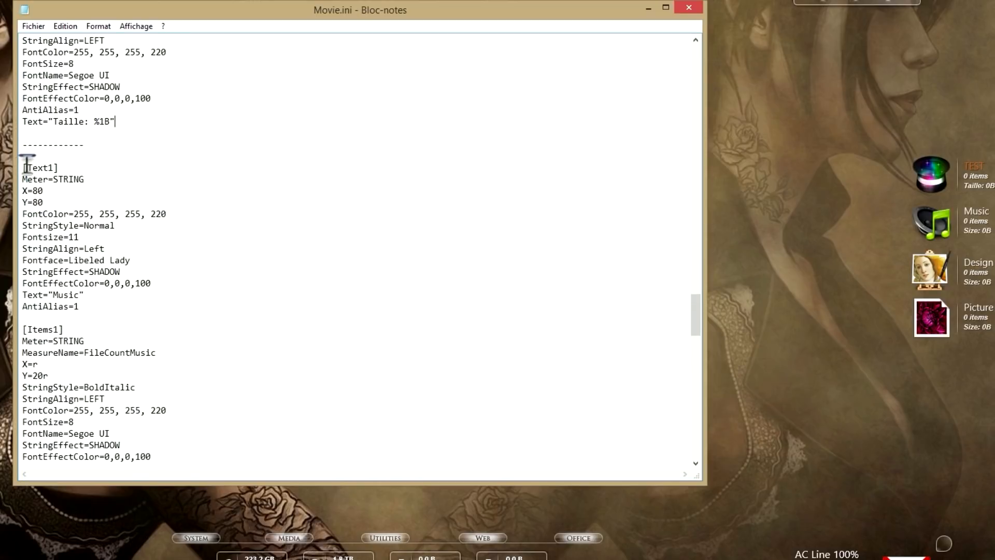
drag(24, 166, 100, 329)
double_click(64, 296)
click(54, 331)
scroll(60, 337, down, 7)
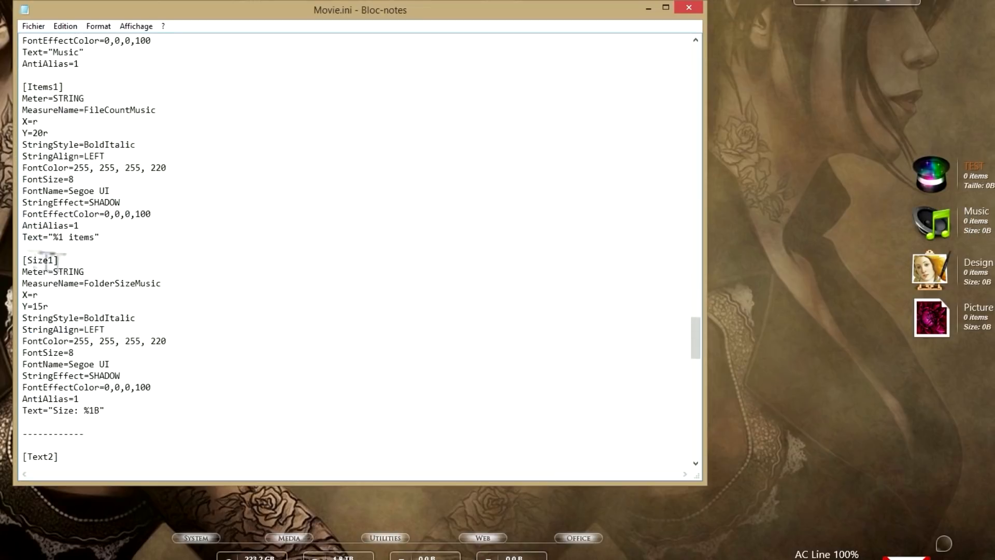
scroll(140, 330, down, 3)
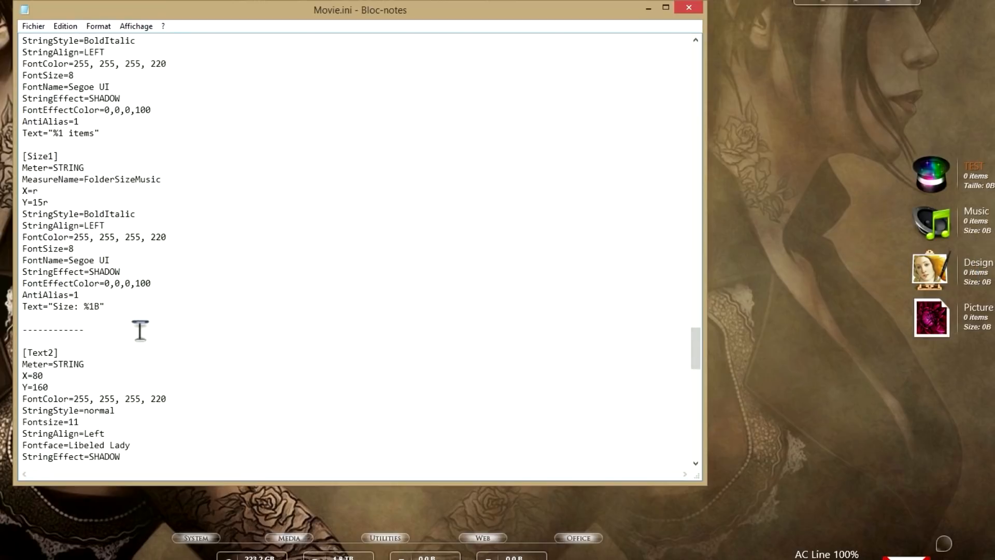
scroll(139, 330, down, 3)
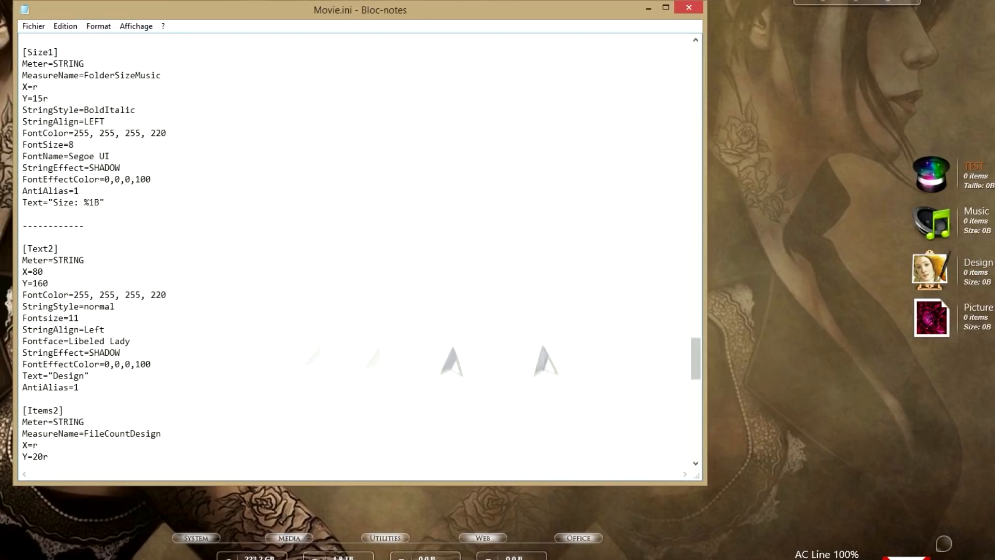
scroll(62, 340, down, 5)
scroll(103, 394, down, 3)
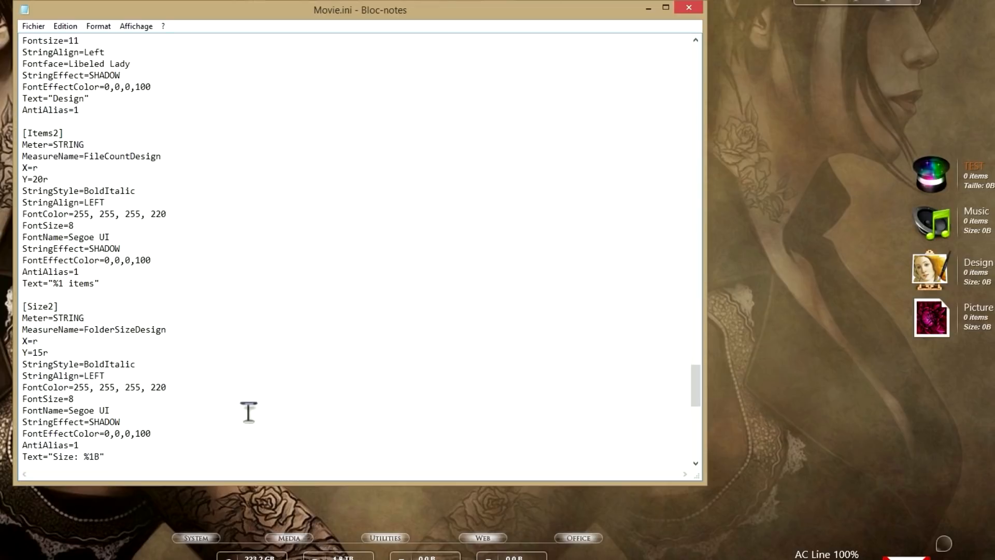
Examine the separator image I.png in the x64 folder and highlight the ImageName=i.png line in Movie.ini's [I] section
scroll(163, 246, up, 20)
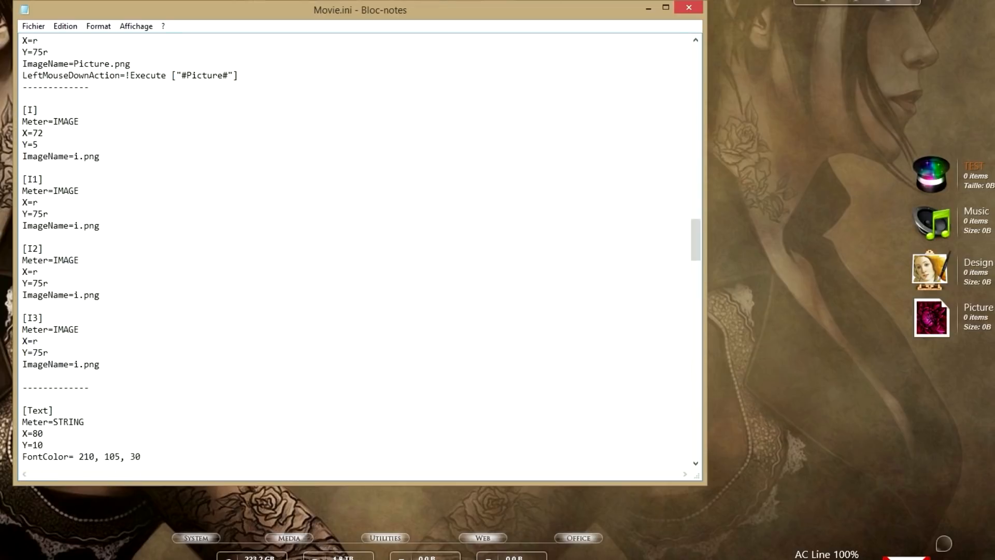
click(156, 559)
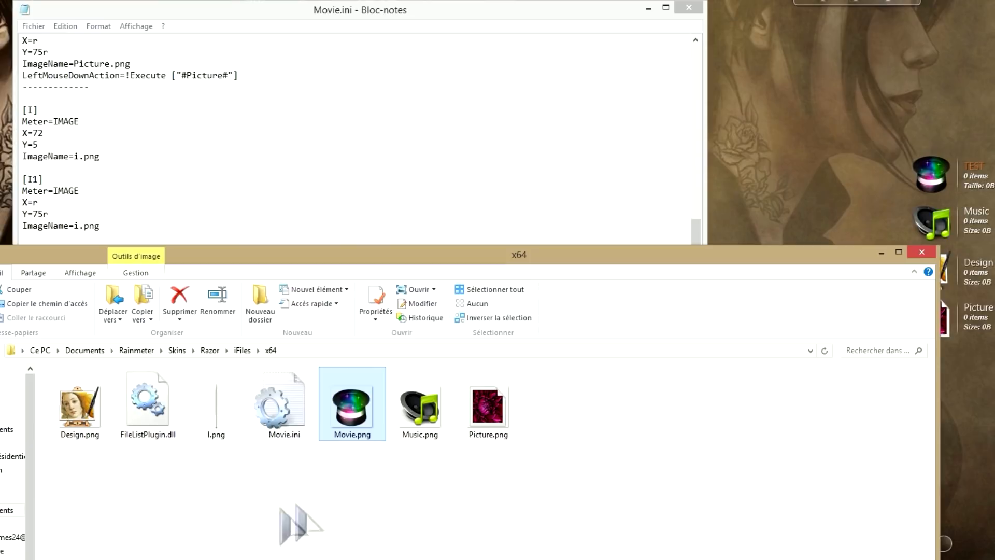
click(215, 412)
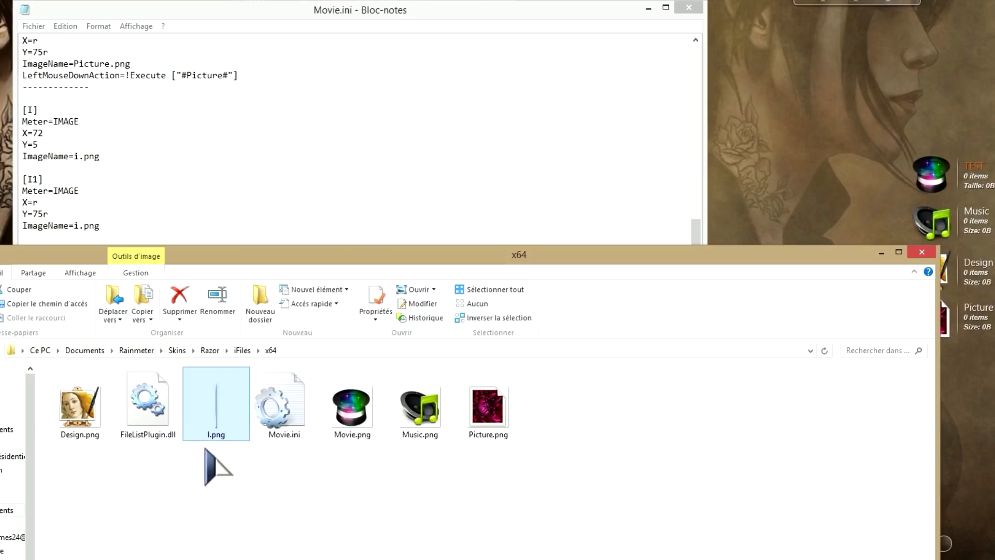
click(81, 145)
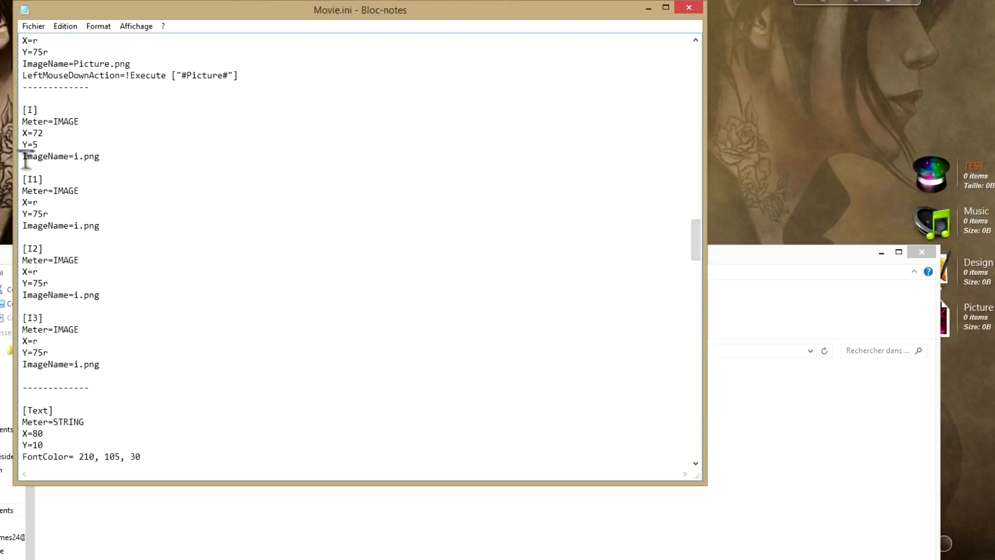
drag(23, 156, 81, 156)
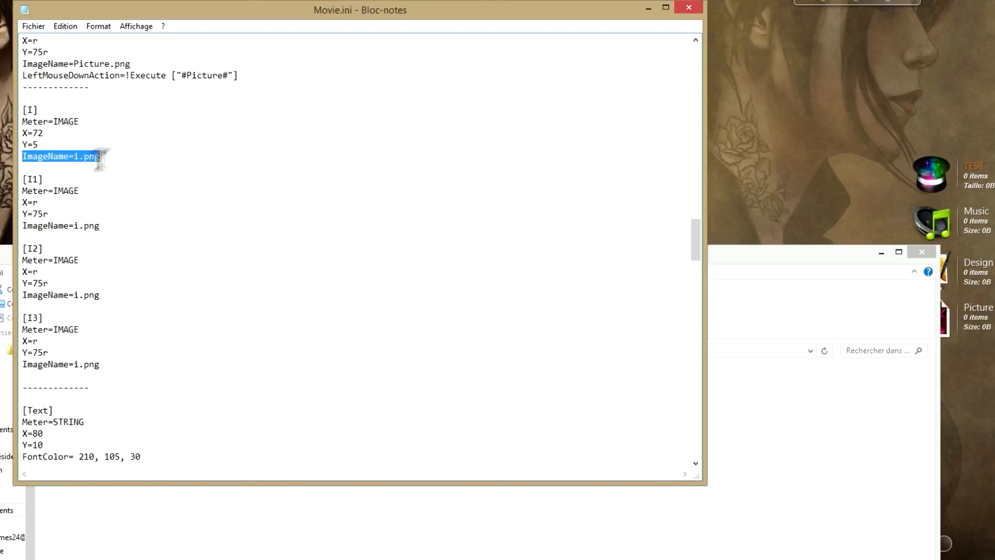
scroll(174, 244, up, 3)
scroll(162, 248, down, 2)
scroll(123, 415, up, 1)
scroll(109, 418, down, 1)
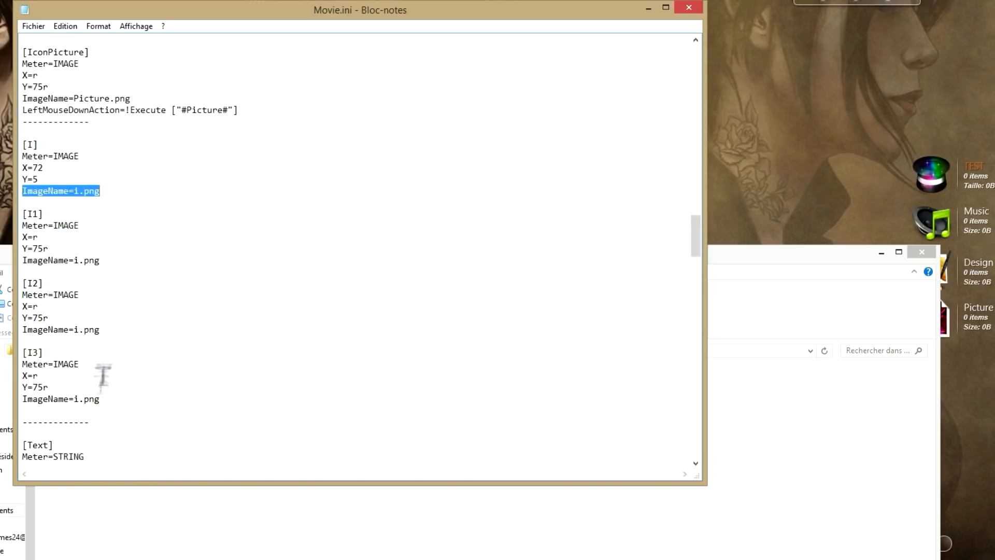
Close the x64 folder window and Movie.ini
click(759, 507)
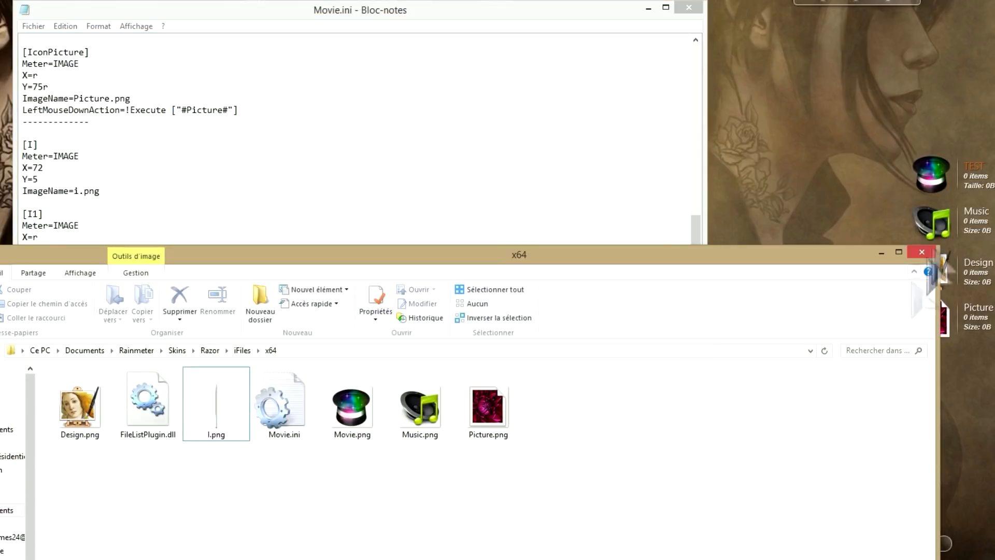
click(921, 251)
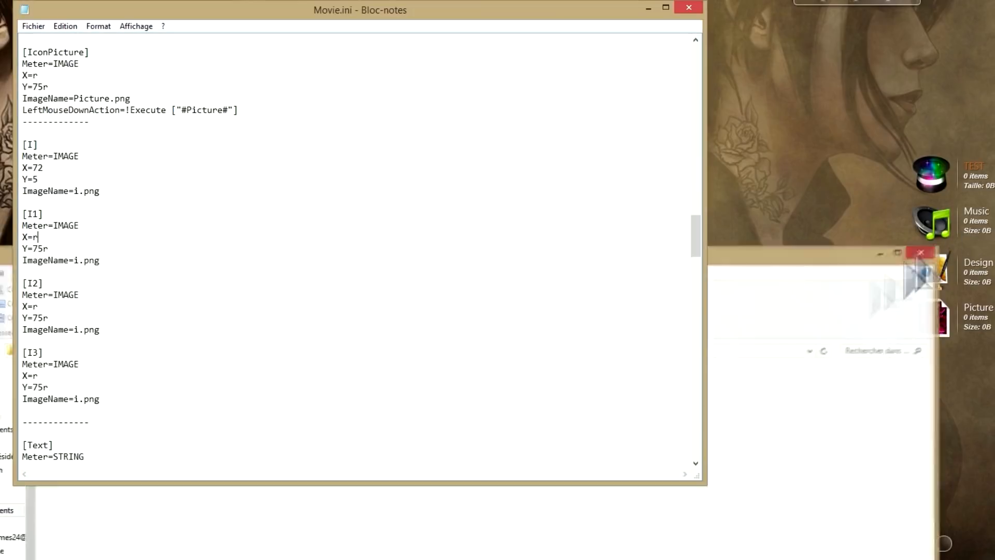
click(689, 7)
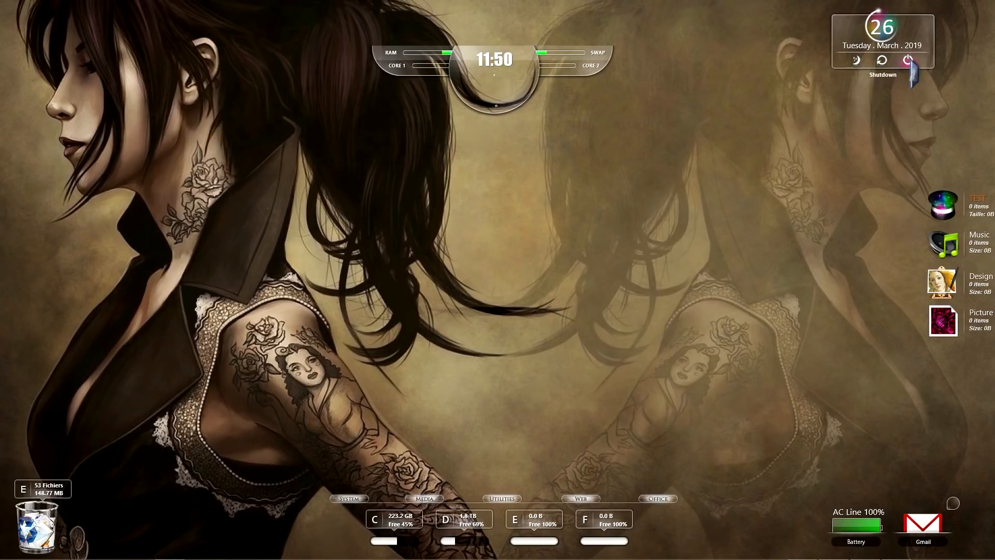
Open the date skin's Date.ini for editing and move its window down to keep the desktop widgets visible
right_click(875, 31)
click(904, 106)
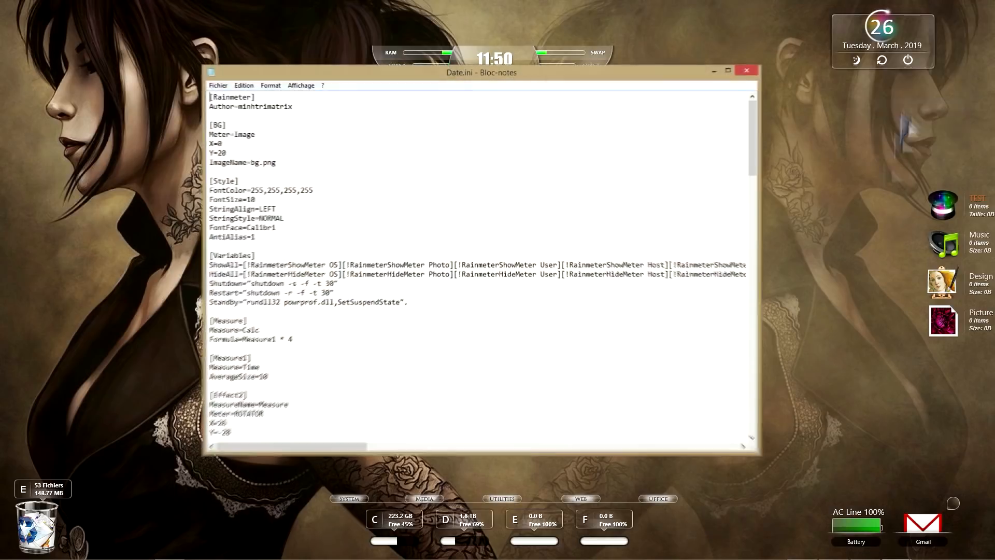
drag(472, 77, 475, 110)
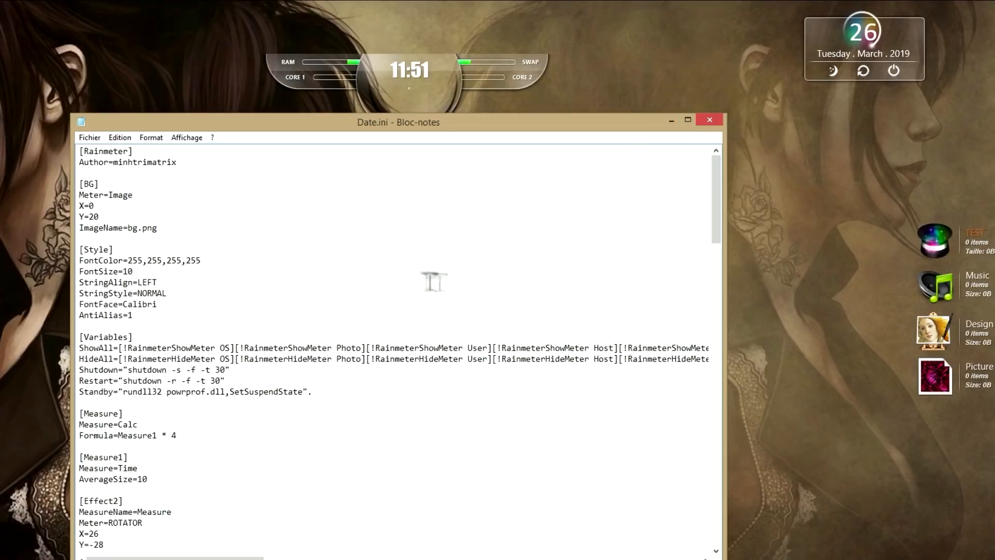
Change the Standby text in Date.ini's [StandbyLabel] section to "Veille"
drag(719, 182, 717, 495)
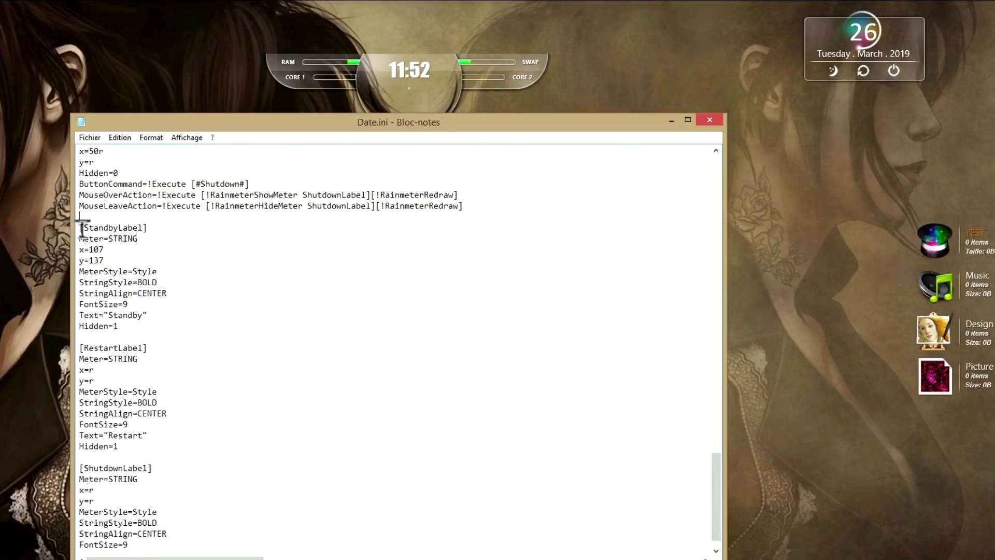
drag(79, 229, 124, 225)
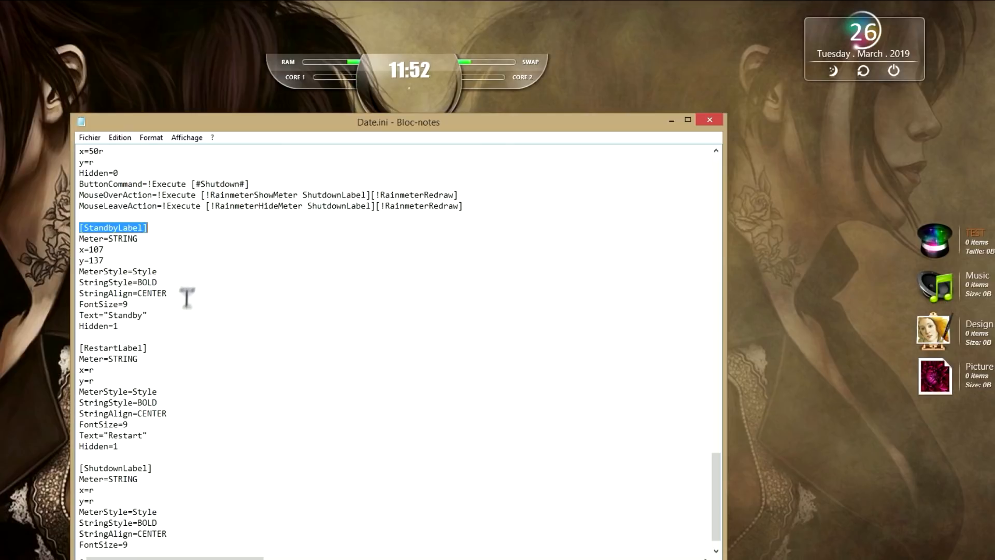
click(107, 230)
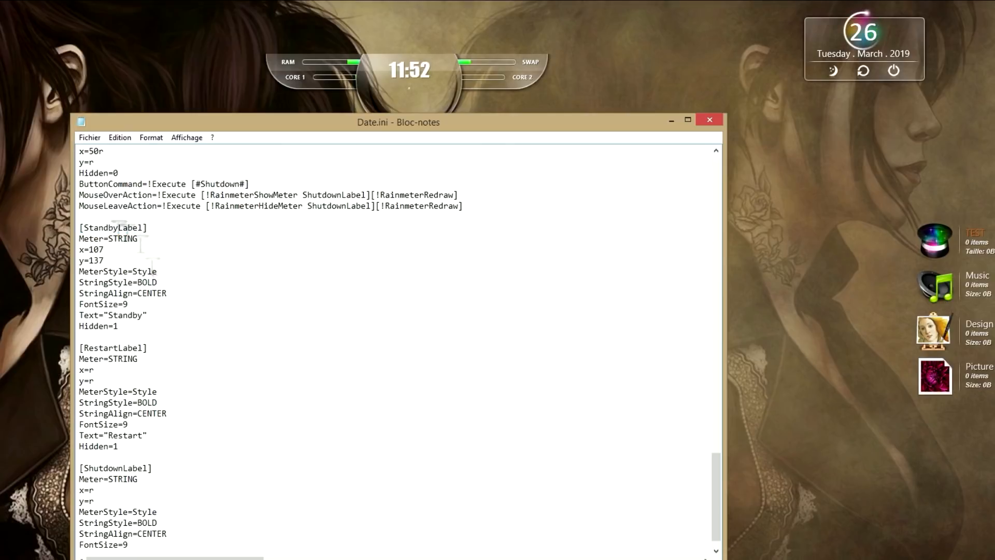
mouse_move(833, 74)
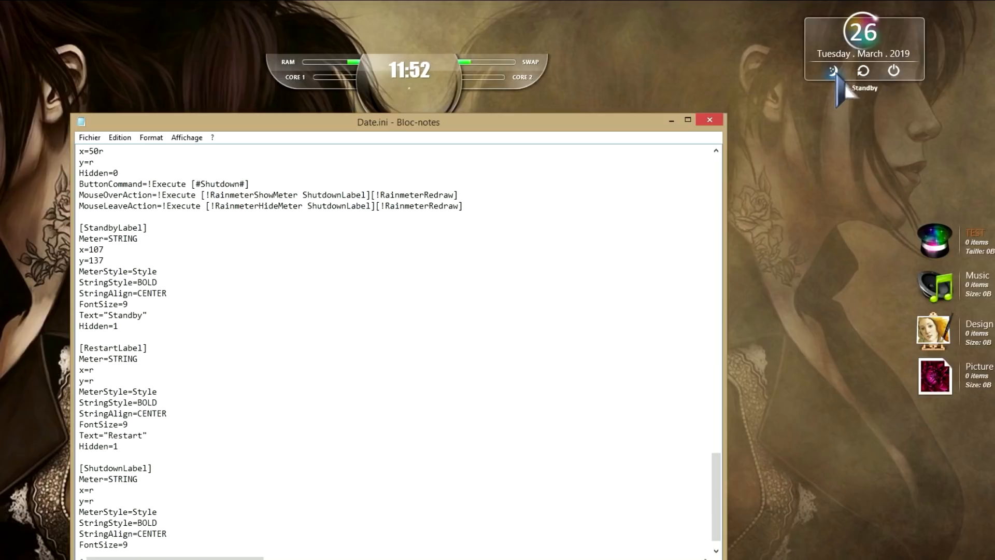
drag(115, 317, 139, 316)
text(Veille)
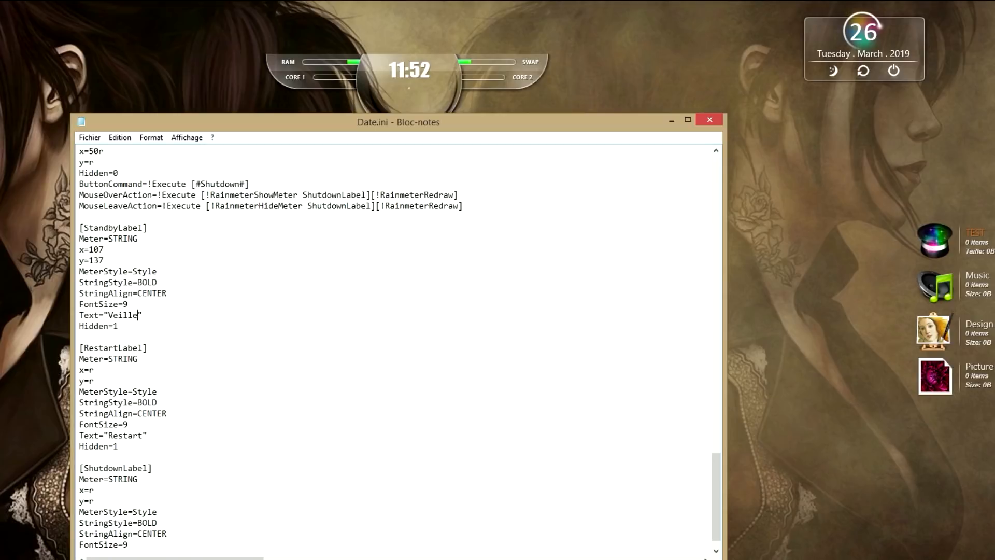
Change the [RestartLabel] text to "Redémarrer" and the [ShutdownLabel] text to "Arrêt"
click(154, 351)
scroll(154, 359, down, 1)
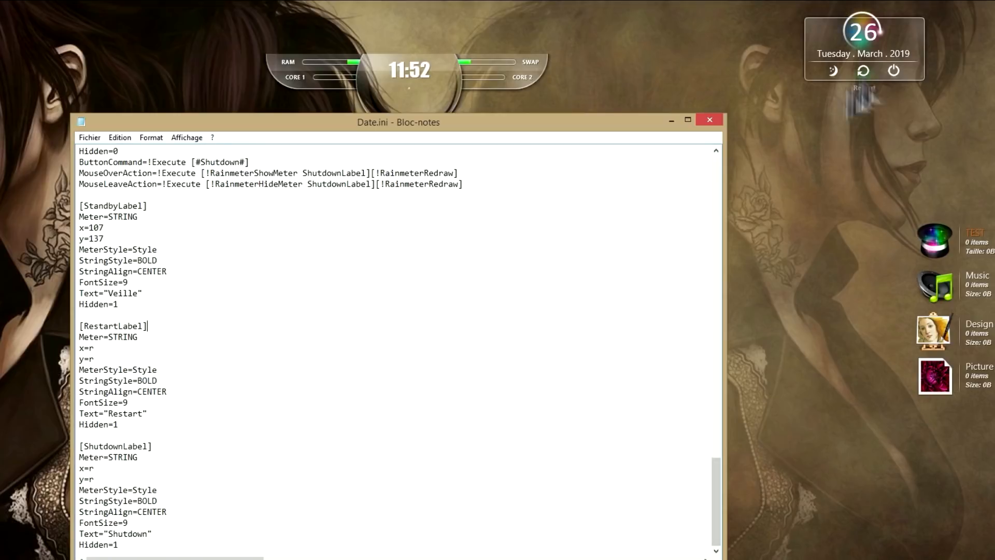
drag(109, 413, 122, 414)
text(R)
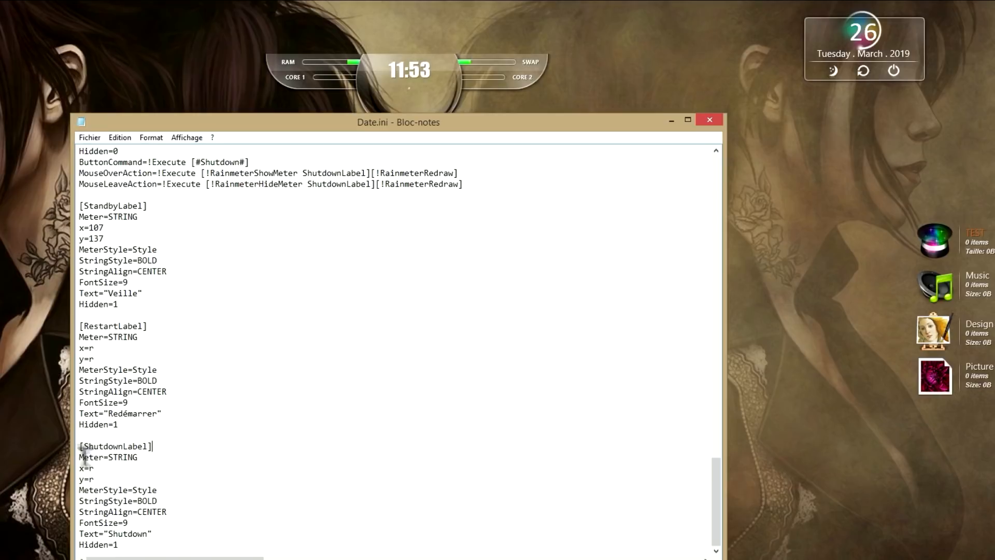
drag(108, 534, 138, 533)
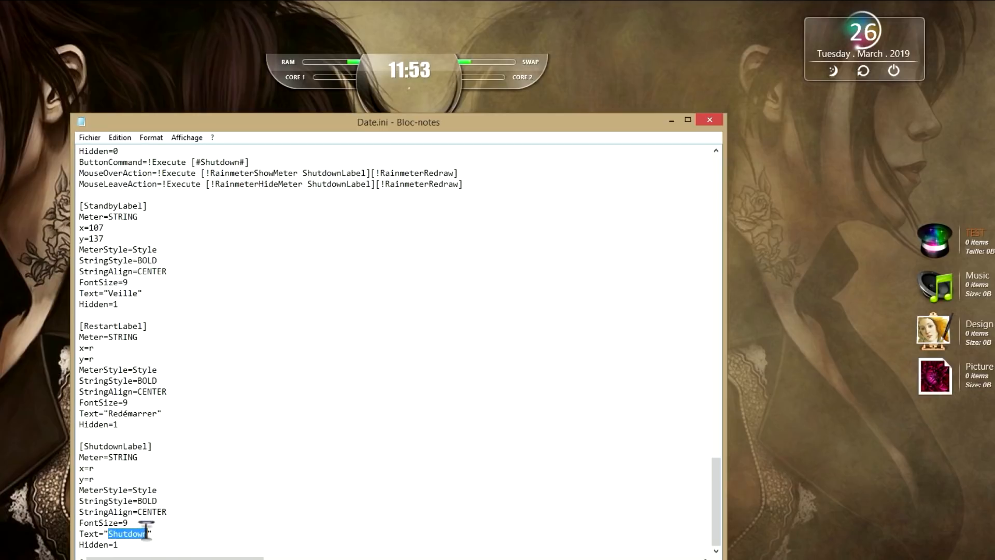
text(Arrê)
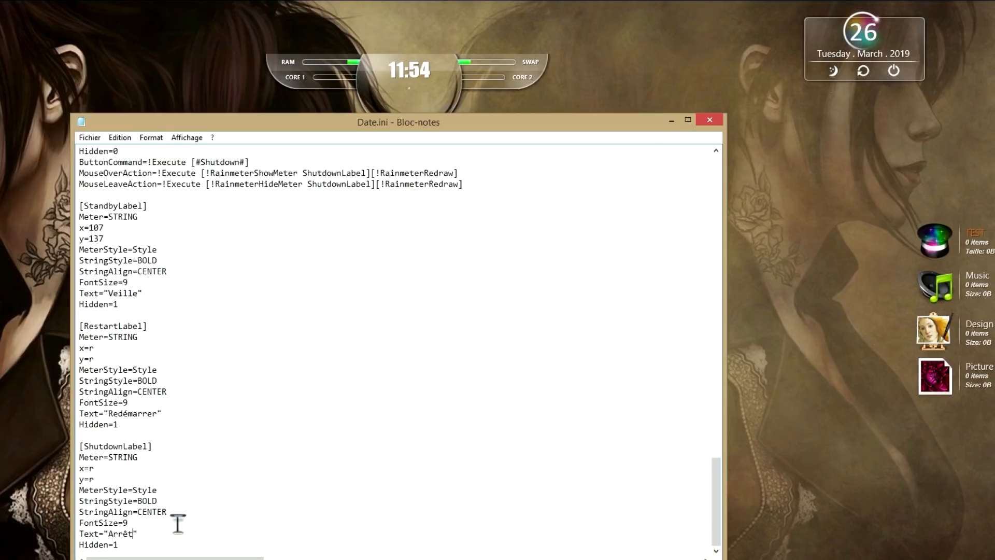
Add the line FormatLocale=fr-FR below the Format line in Date.ini's [MeasureWeek] section
drag(716, 501, 715, 312)
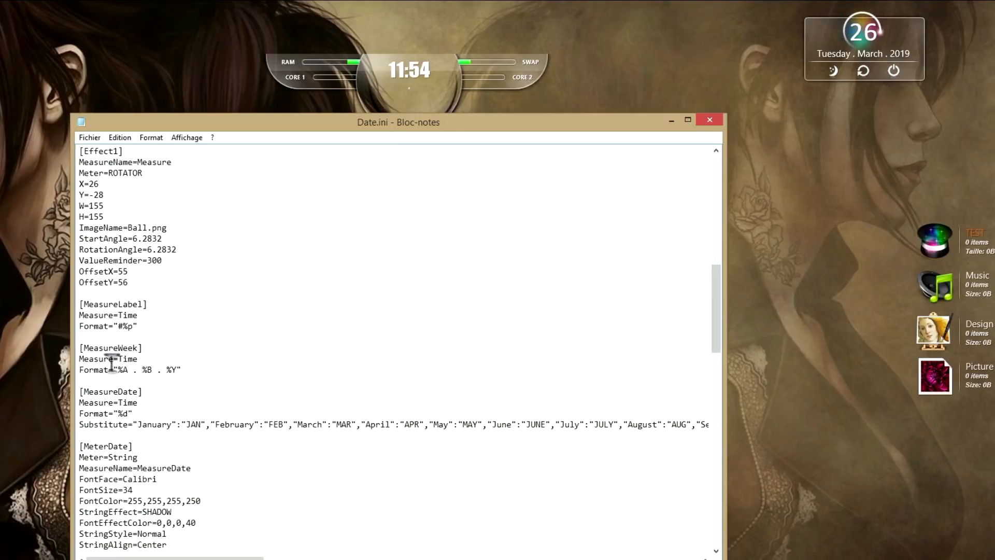
double_click(145, 347)
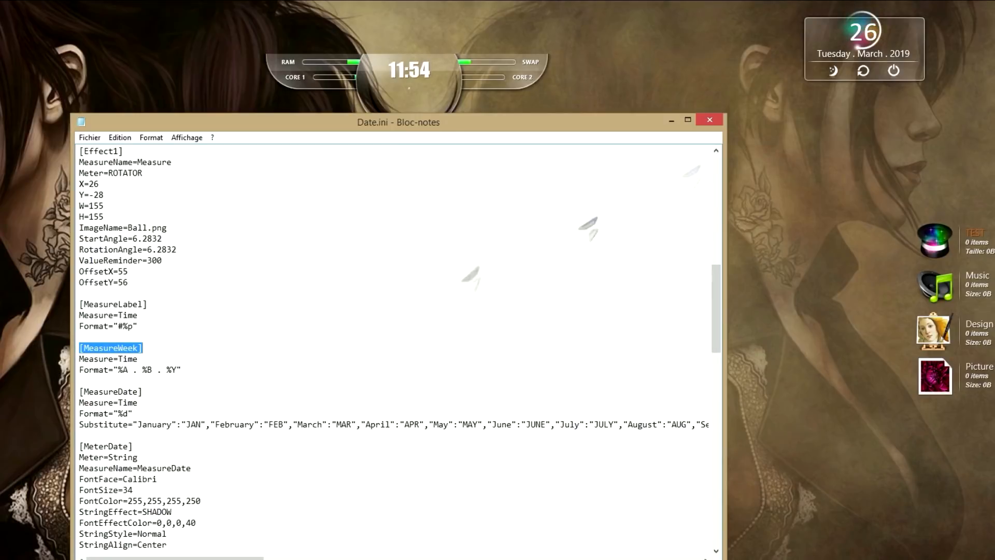
click(195, 369)
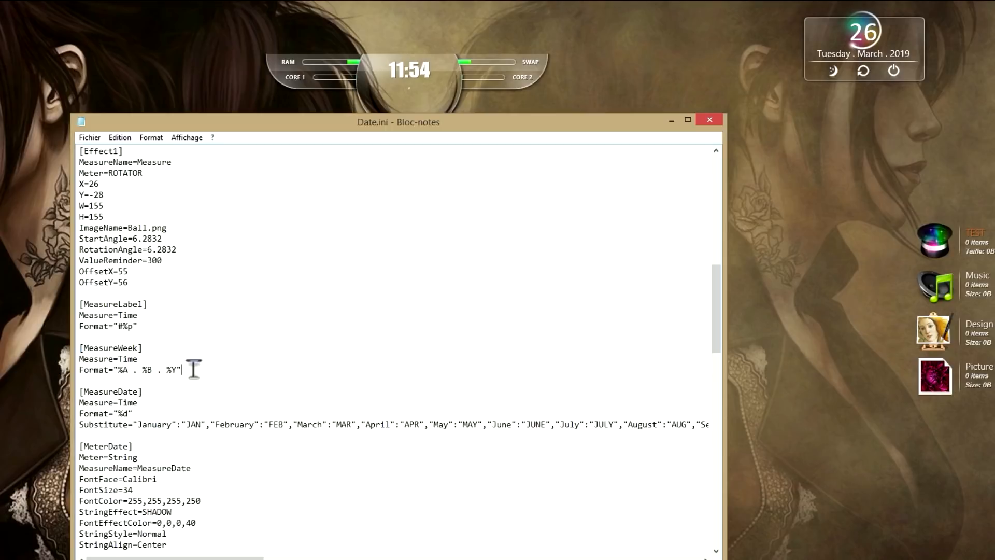
key(Return)
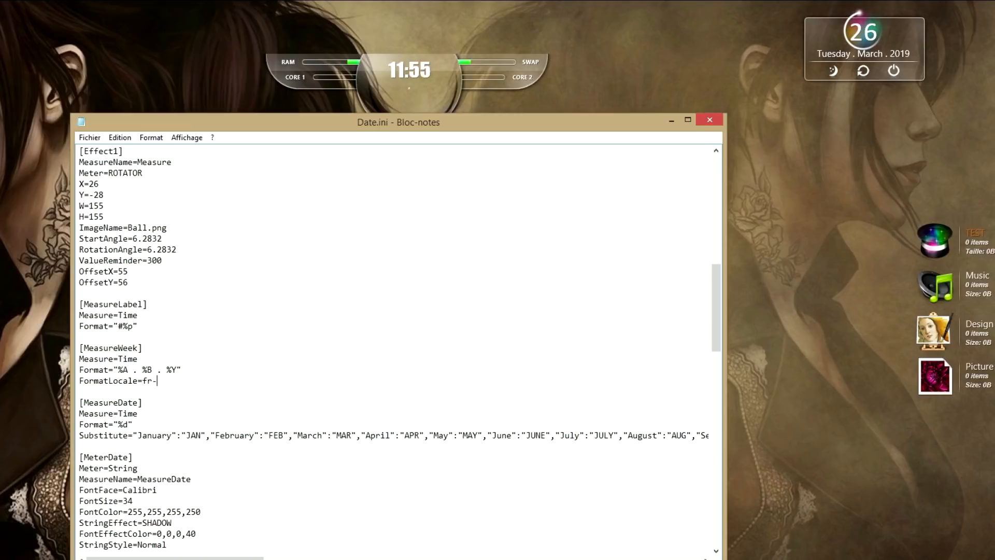
Save Date.ini, refresh all skins in the Rainmeter manager, and close the manager
click(90, 138)
click(122, 181)
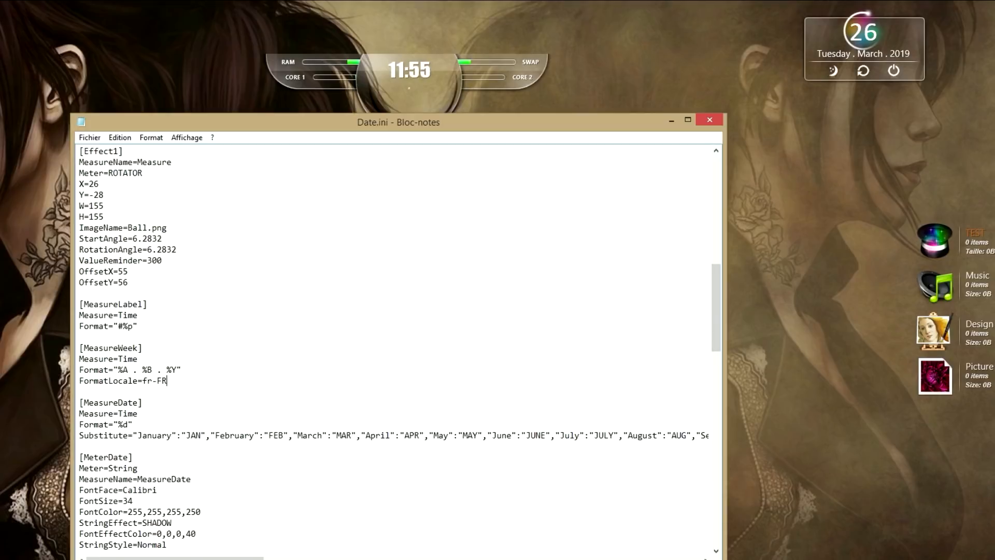
click(235, 483)
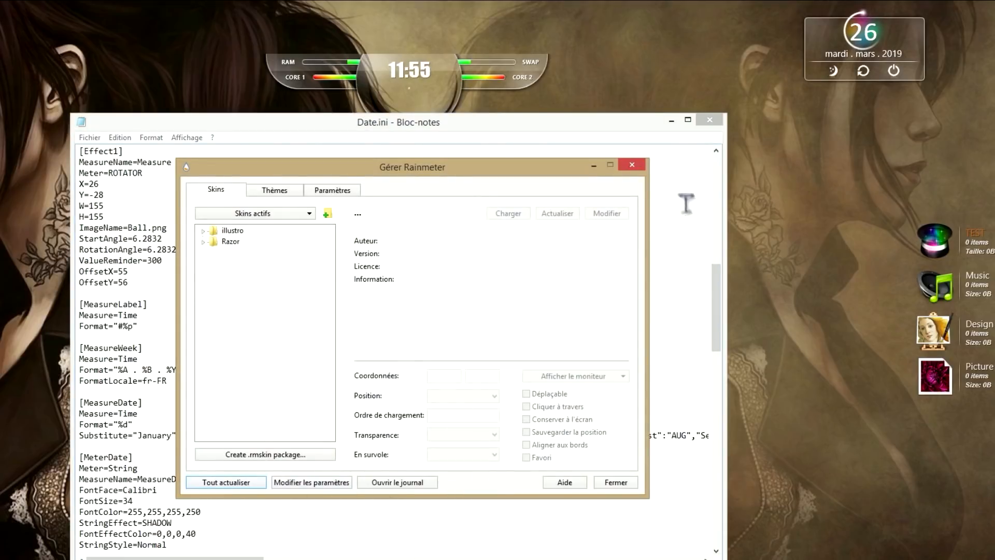
click(631, 164)
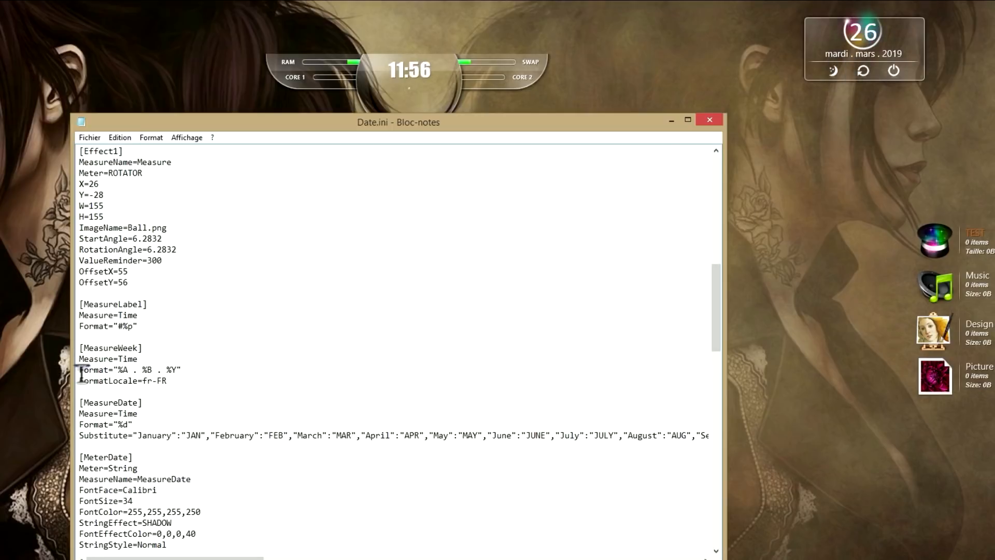
Swap the weekday and month codes in the [MeasureWeek] format so it reads "%B . %A . %Y"
drag(81, 370, 176, 370)
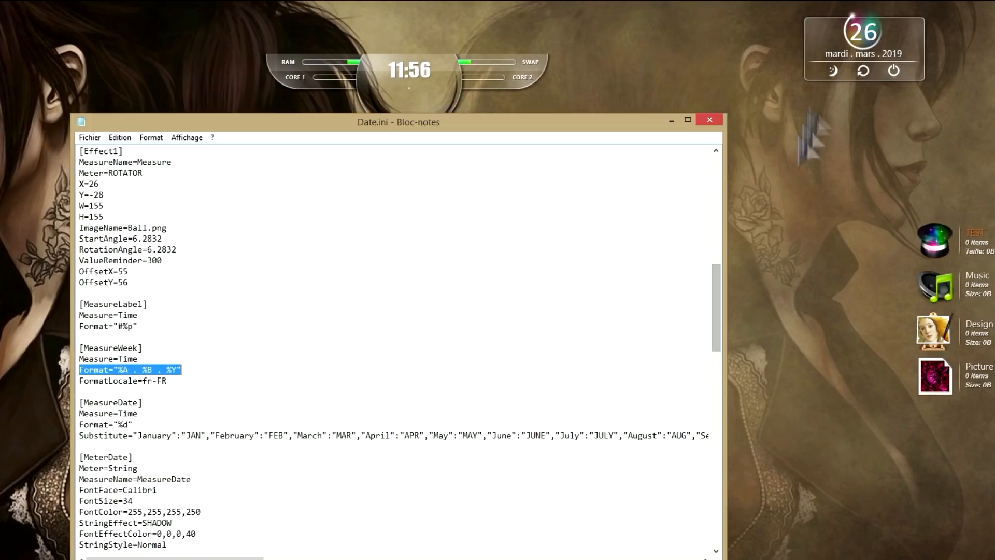
click(127, 369)
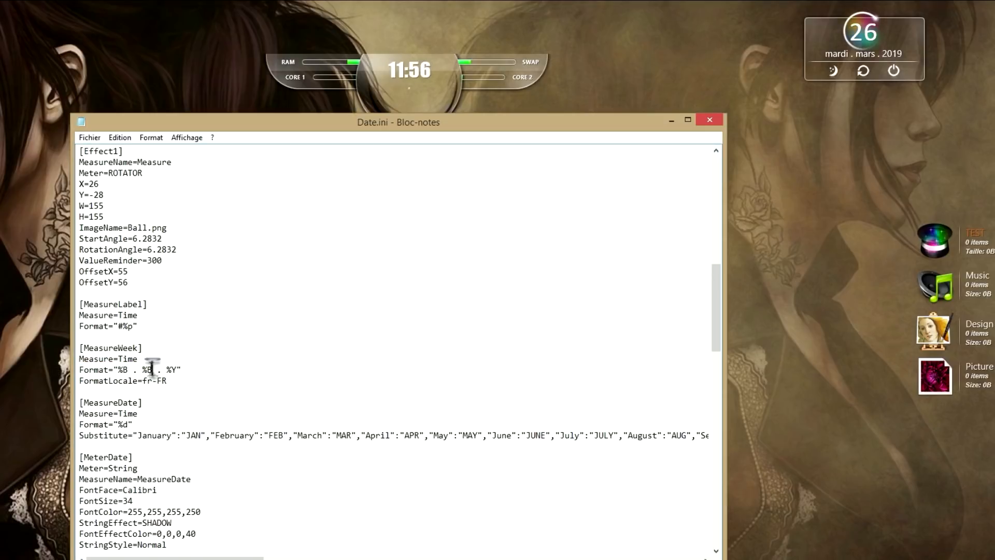
key(BackSpace)
key(BackSpace)
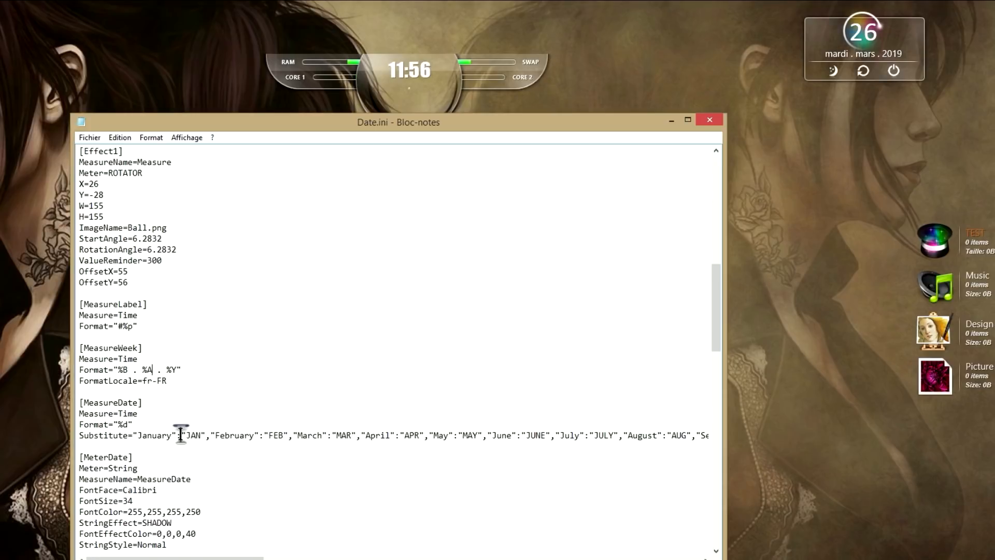
Save Date.ini with the swapped weekday and month order and refresh all skins in the Rainmeter manager
click(89, 138)
click(114, 178)
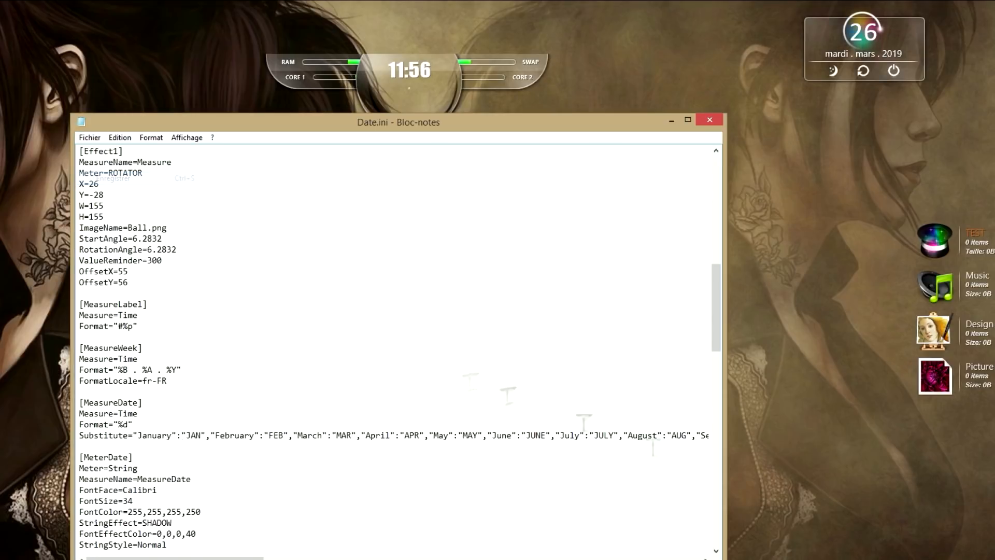
click(414, 558)
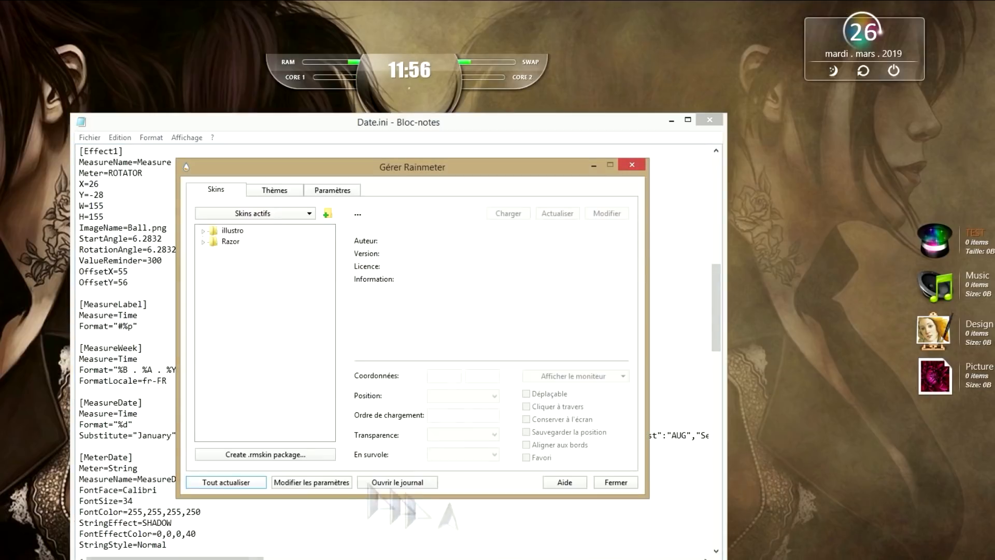
click(237, 486)
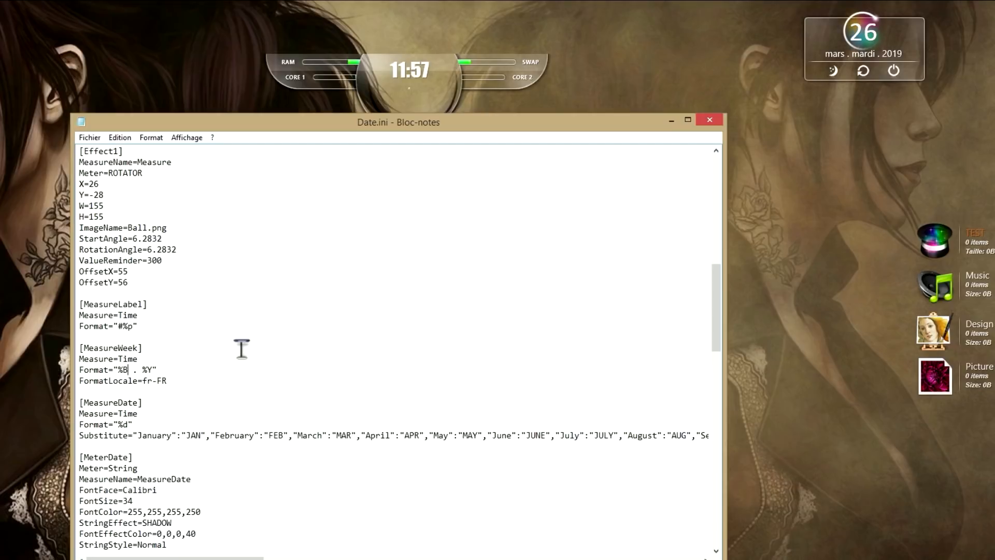
Save Date.ini with the [MeasureWeek] format "%B . %Y", refresh all skins, and dismiss the Rainmeter manager
click(90, 137)
click(124, 178)
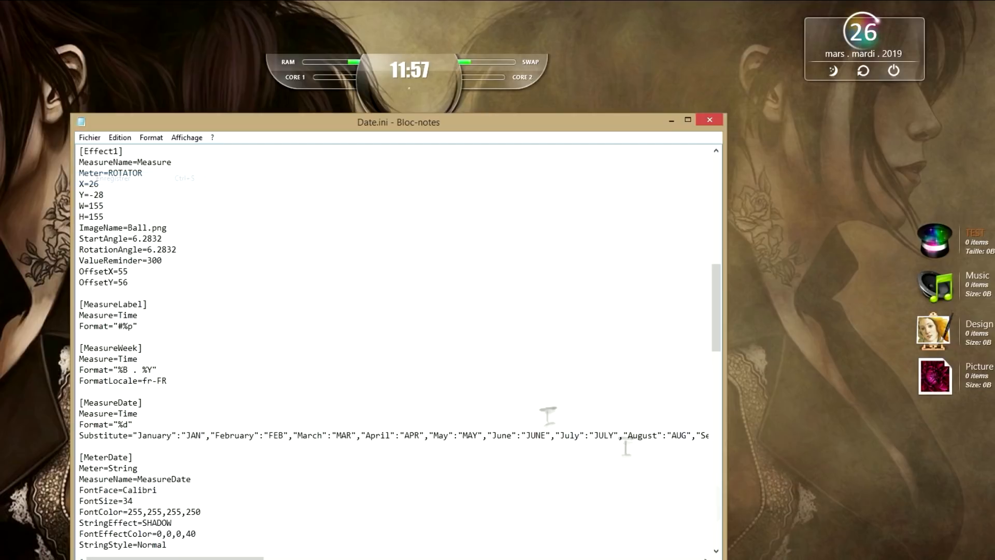
click(777, 558)
click(211, 482)
click(593, 165)
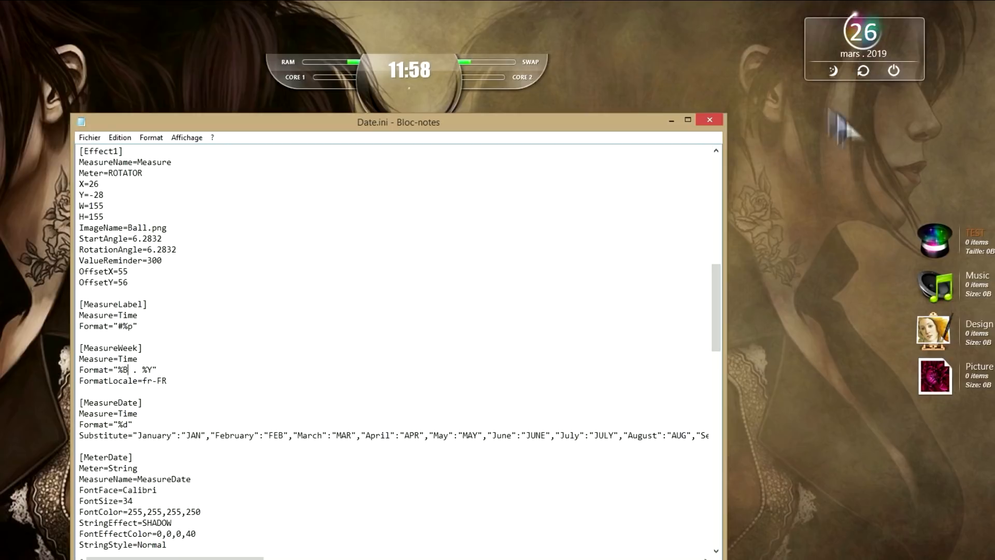
Switch to the Razor skins folder, open its AniDate subfolder, and select Center.png
key(alt+Tab)
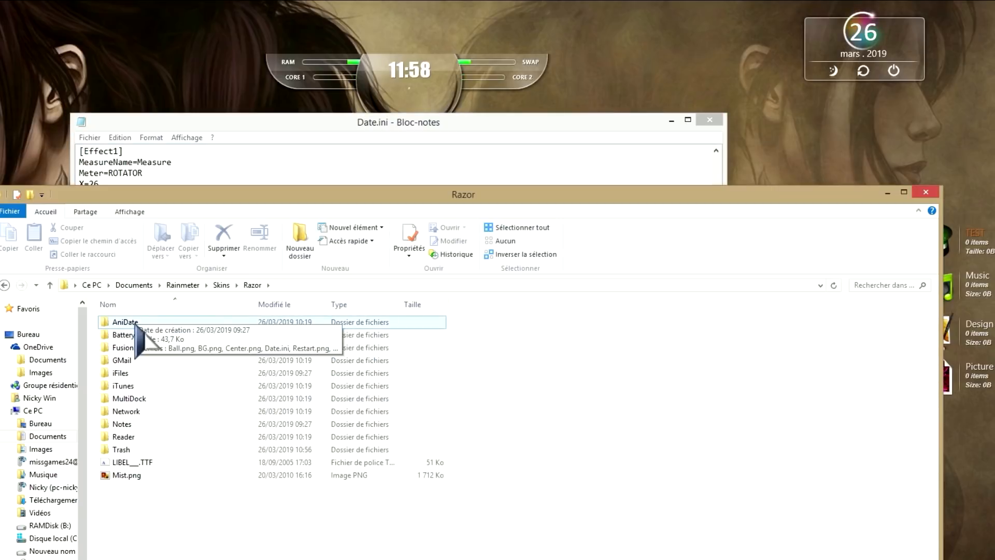
double_click(135, 323)
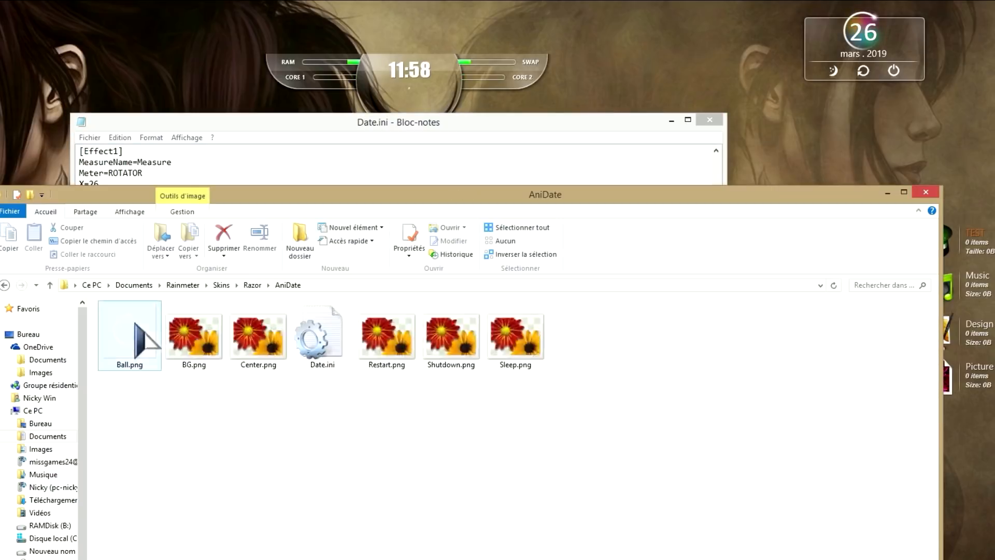
click(260, 358)
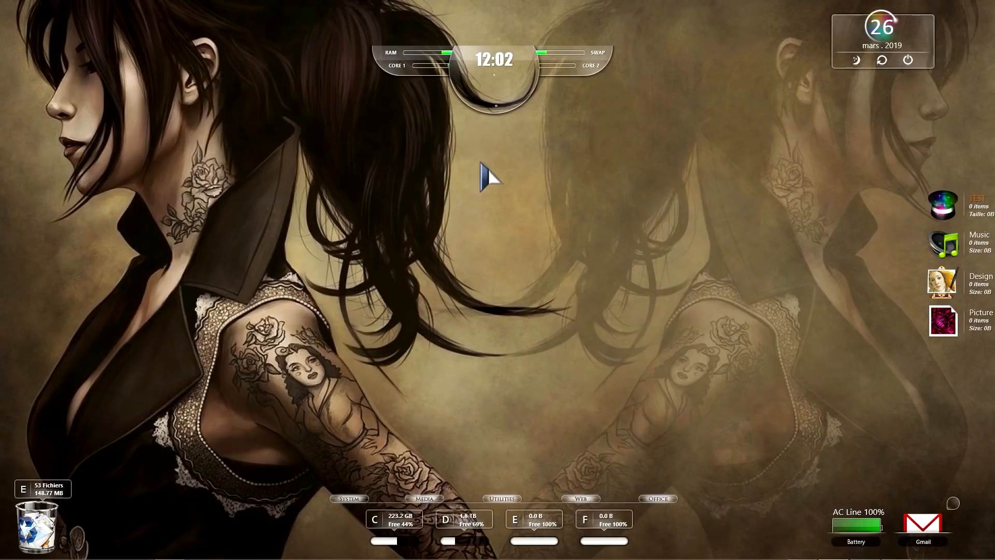
Open the Razor\Fusion skin's Glass.ini for editing from the clock widget on the desktop
right_click(475, 110)
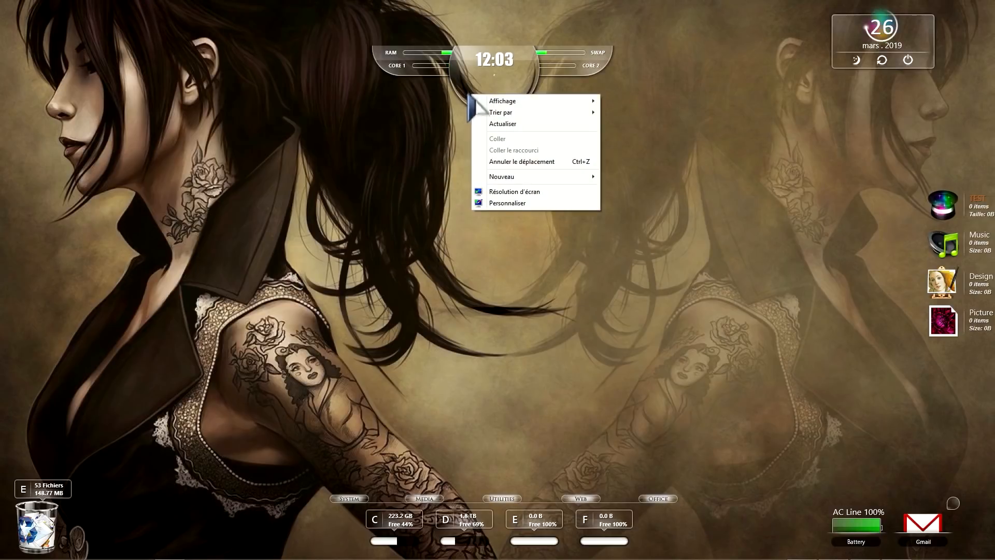
right_click(405, 74)
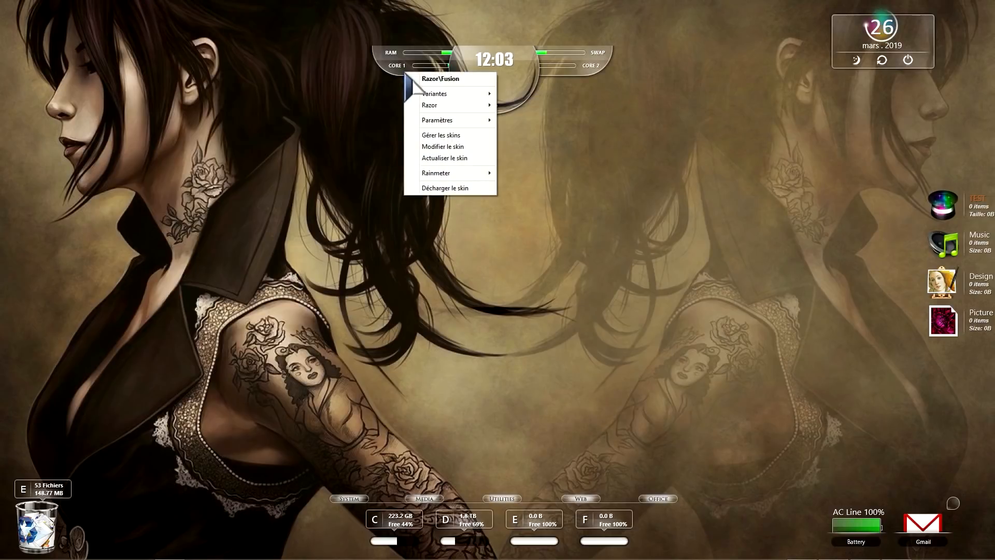
click(439, 146)
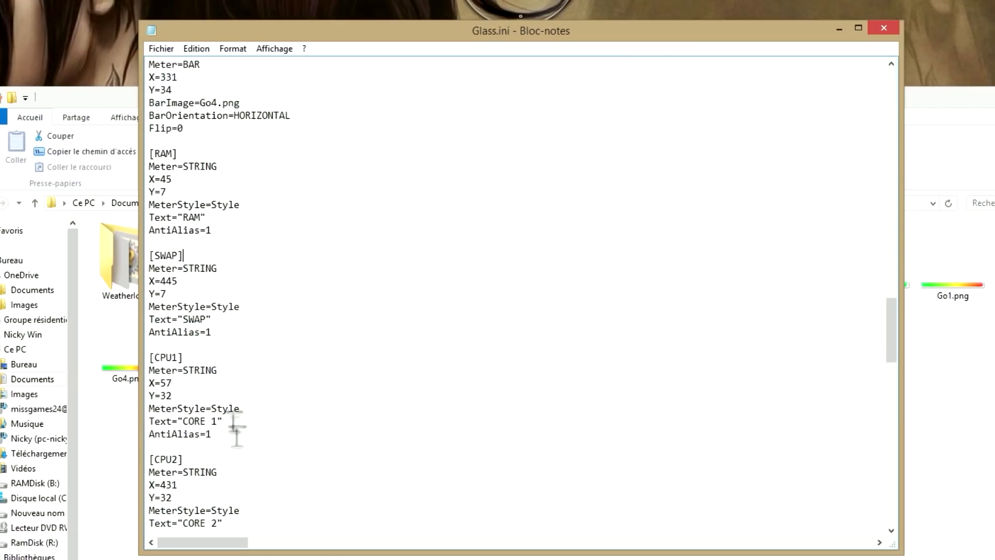
Change the displayed text in Glass.ini's [SWAP] section to "Mémoire virtuelle"
drag(182, 268, 218, 268)
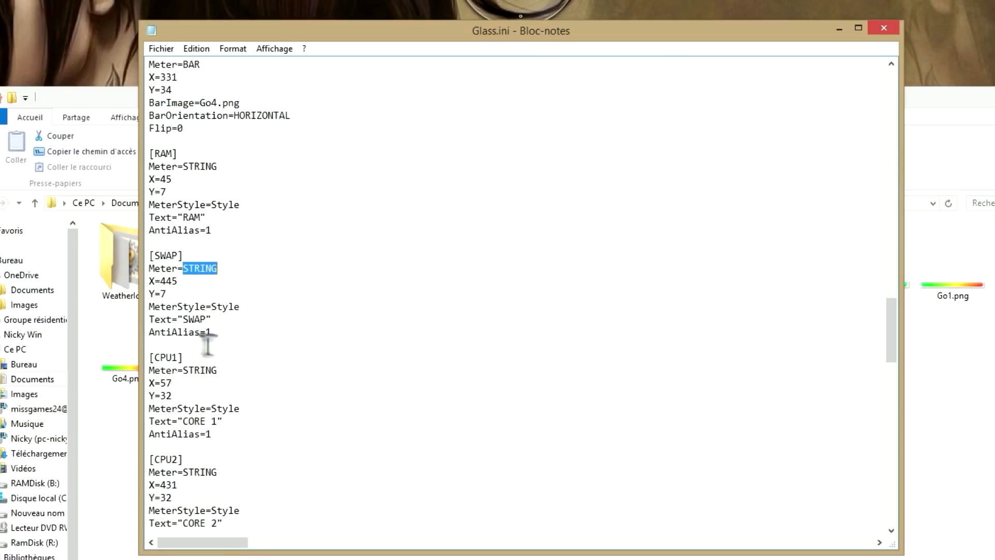
click(150, 323)
drag(149, 323, 206, 320)
click(187, 322)
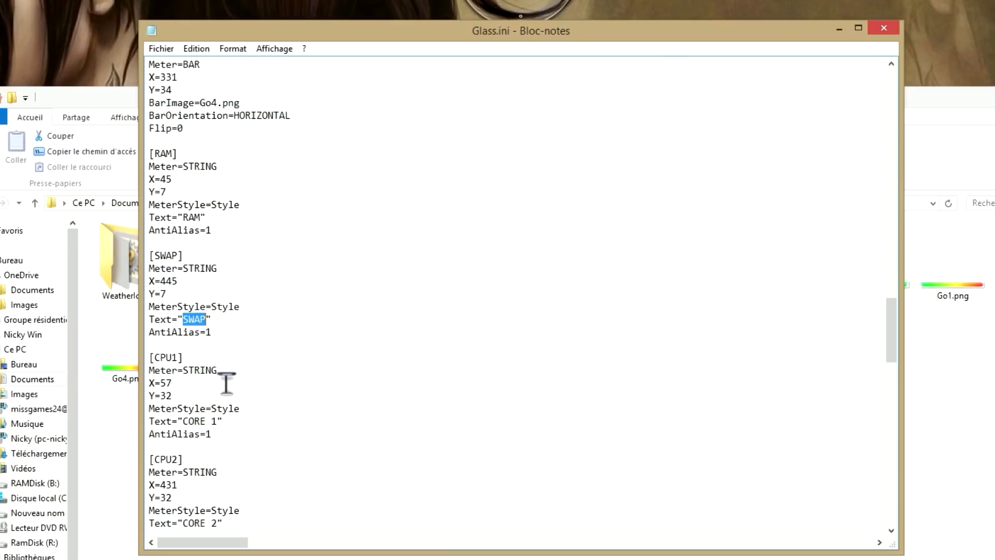
text(Mémoire virtuelle)
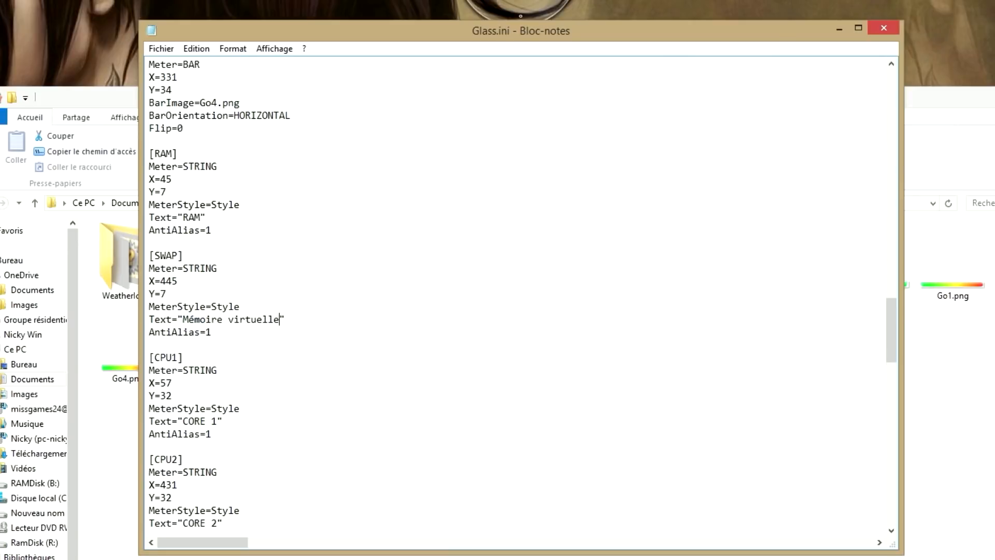
key(Return)
key(BackSpace)
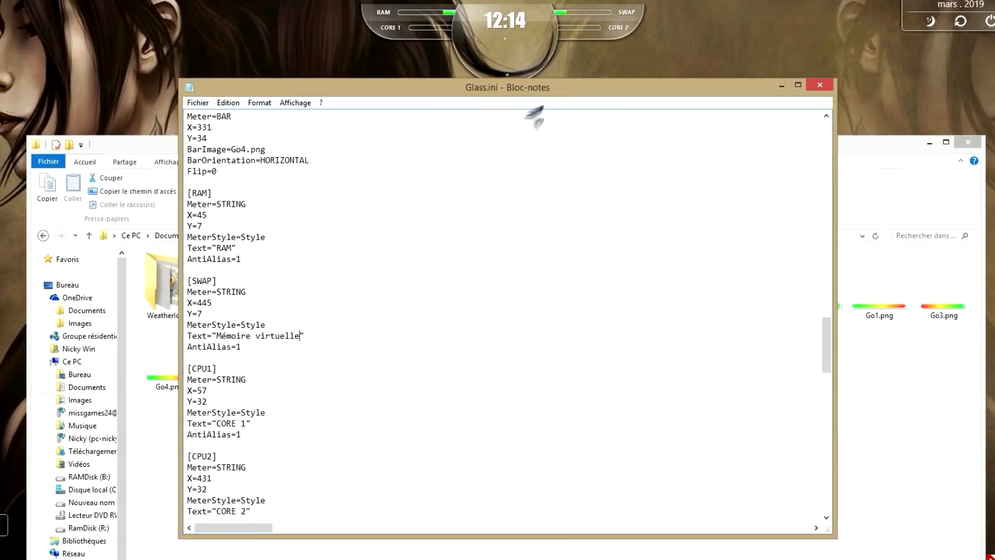
Switch to the Fusion folder, check the bg1.png background image, and return to Glass.ini
click(882, 167)
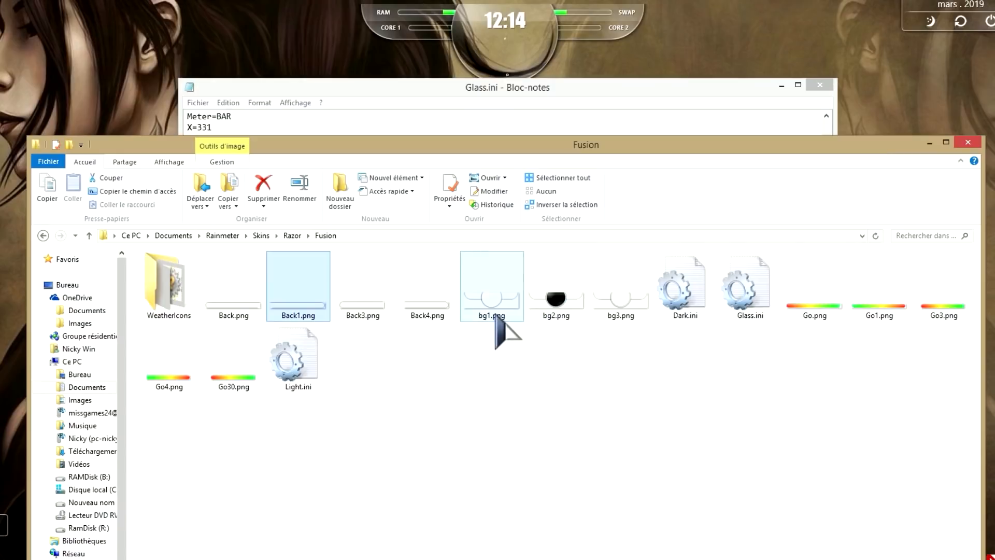
click(493, 311)
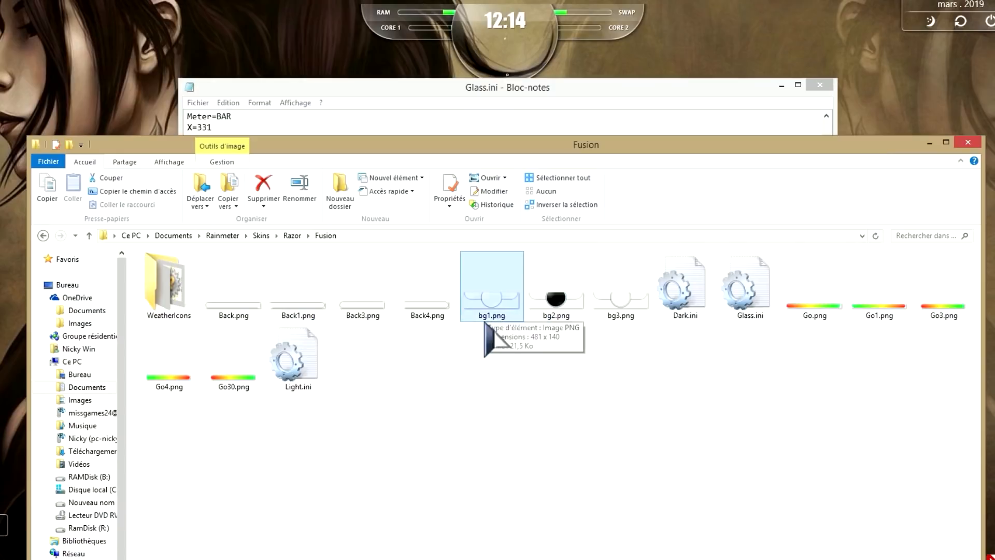
click(433, 98)
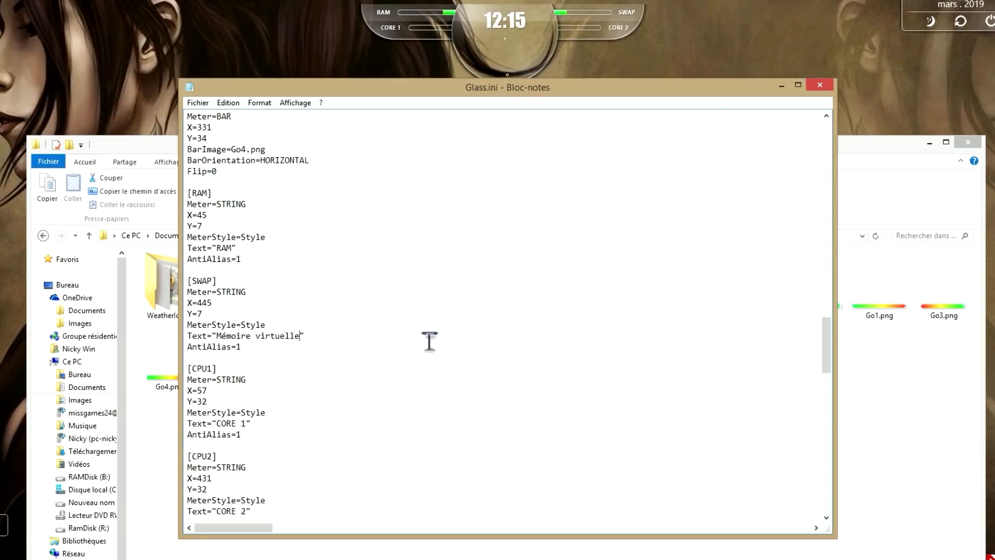
Search Glass.ini for "bg1", repeating the search from nearer the start of the file, and examine the [Dock] image setting and neighbouring sections
key(ctrl+f)
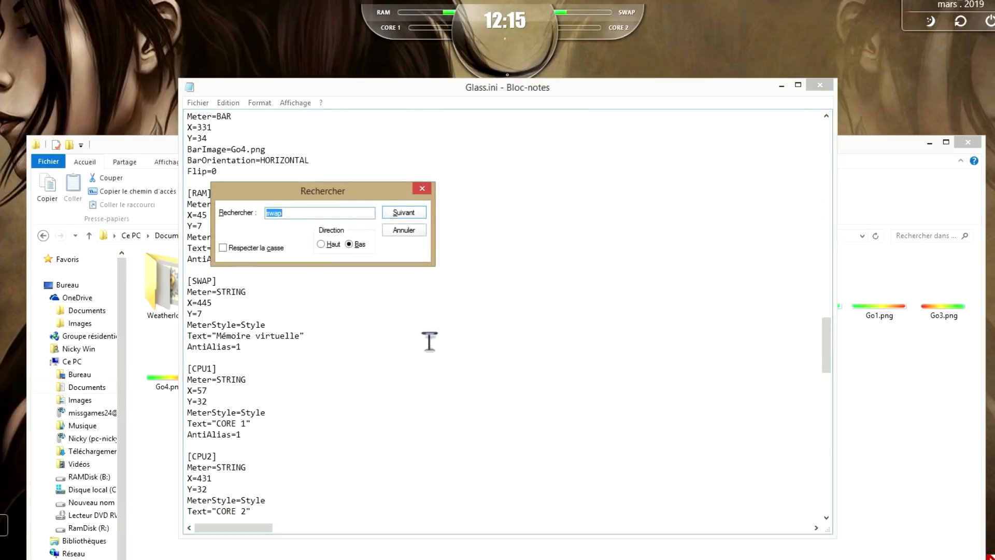
text(bg1)
key(Return)
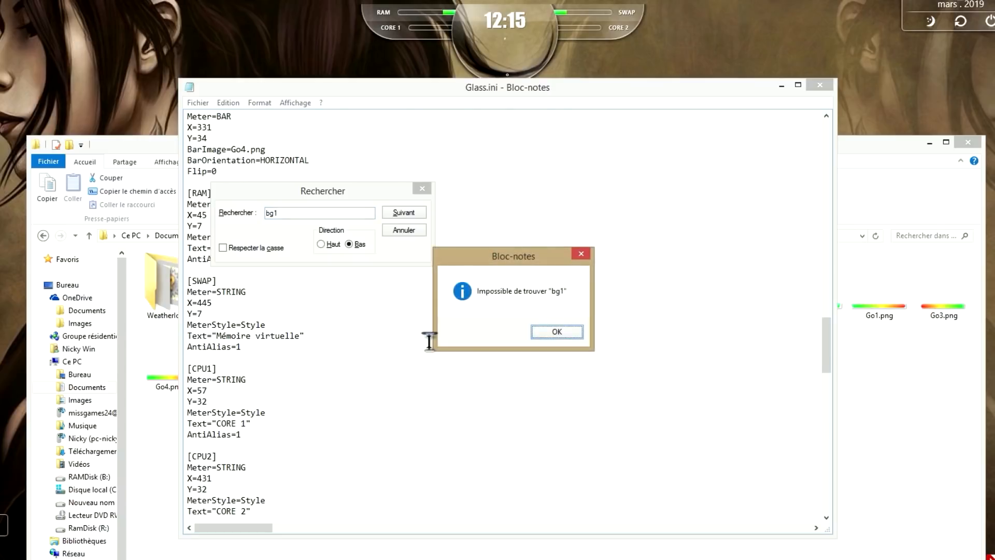
click(556, 332)
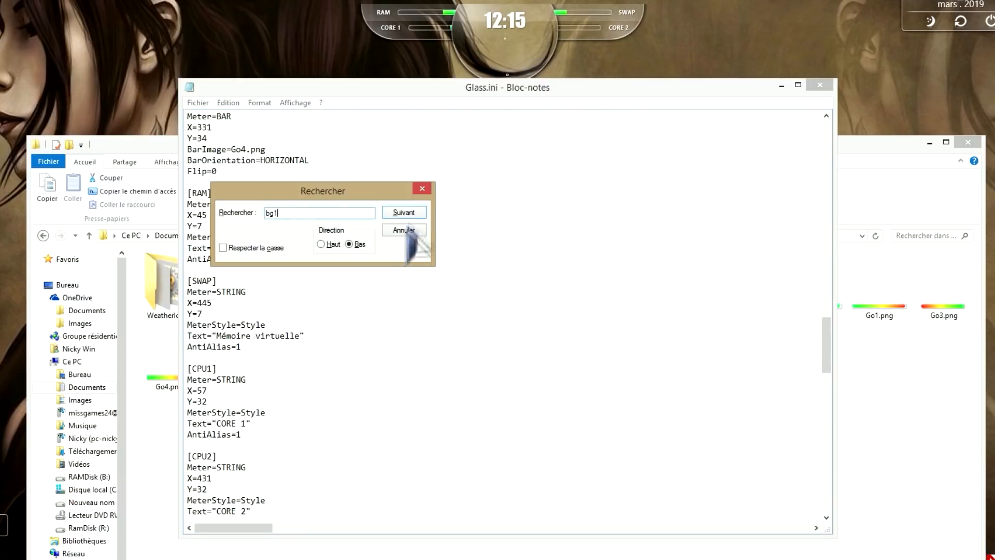
click(422, 189)
drag(828, 357, 828, 161)
key(ctrl+f)
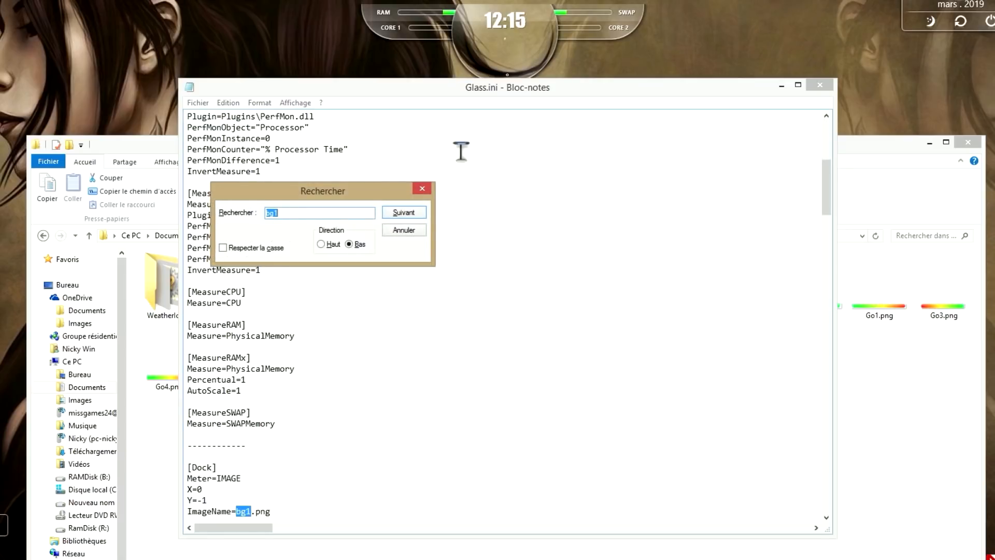
click(422, 189)
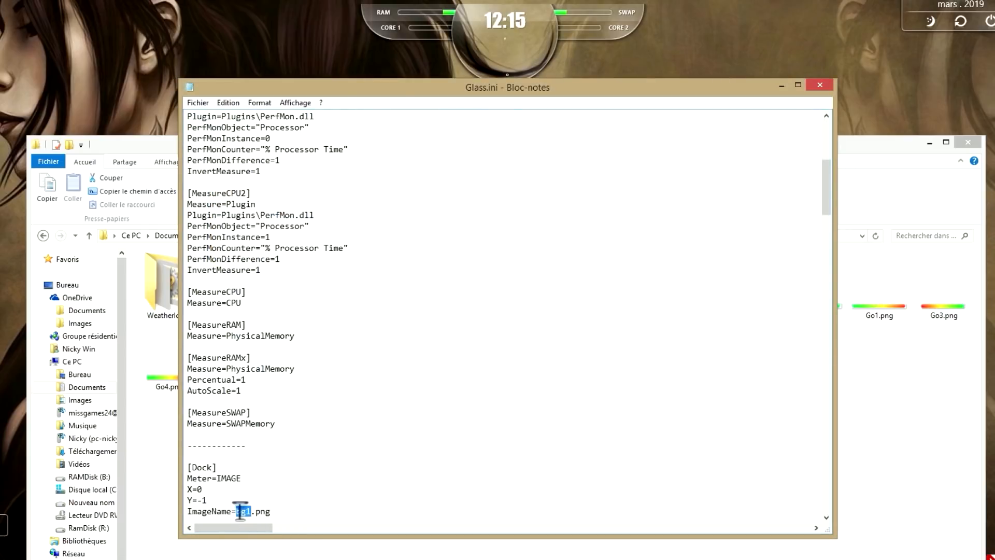
scroll(352, 456, down, 3)
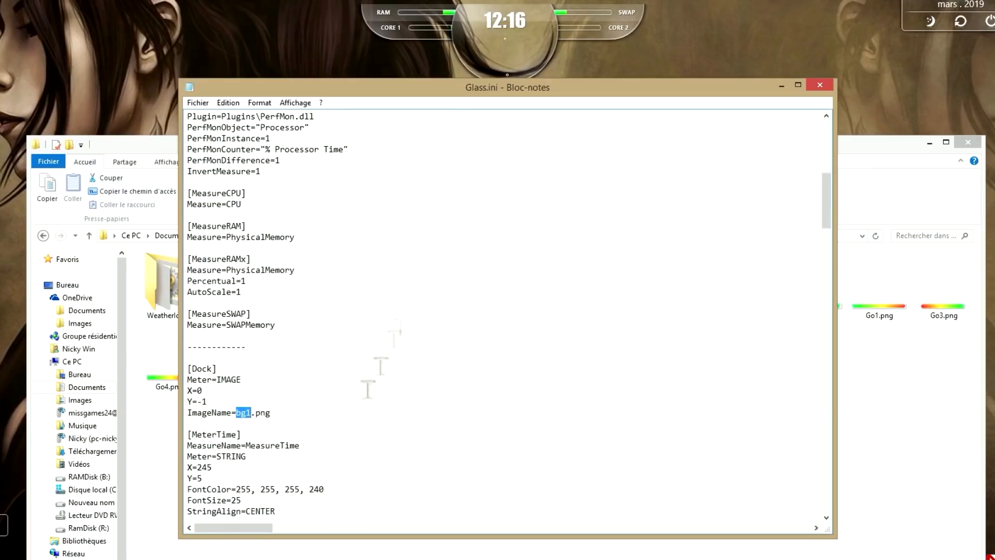
scroll(346, 414, up, 5)
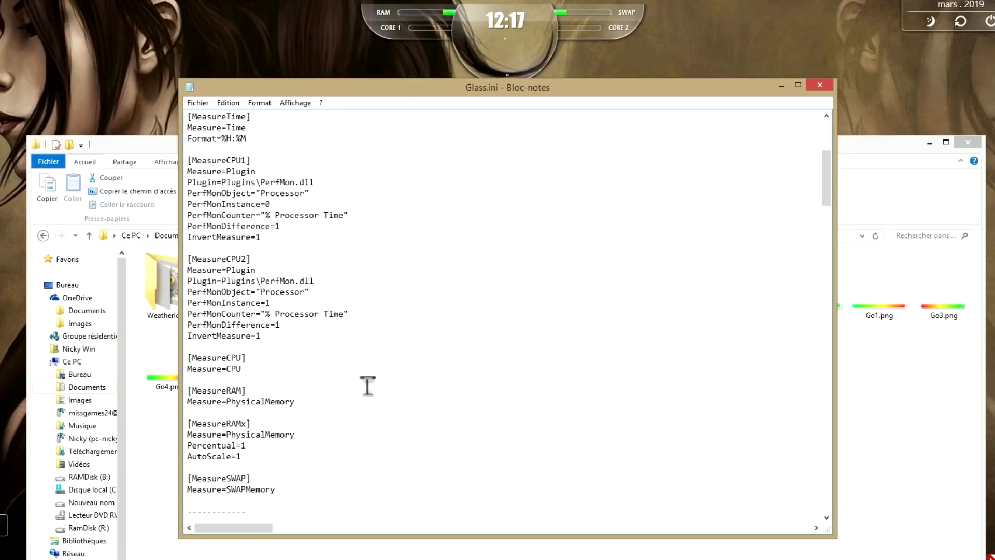
scroll(377, 402, up, 5)
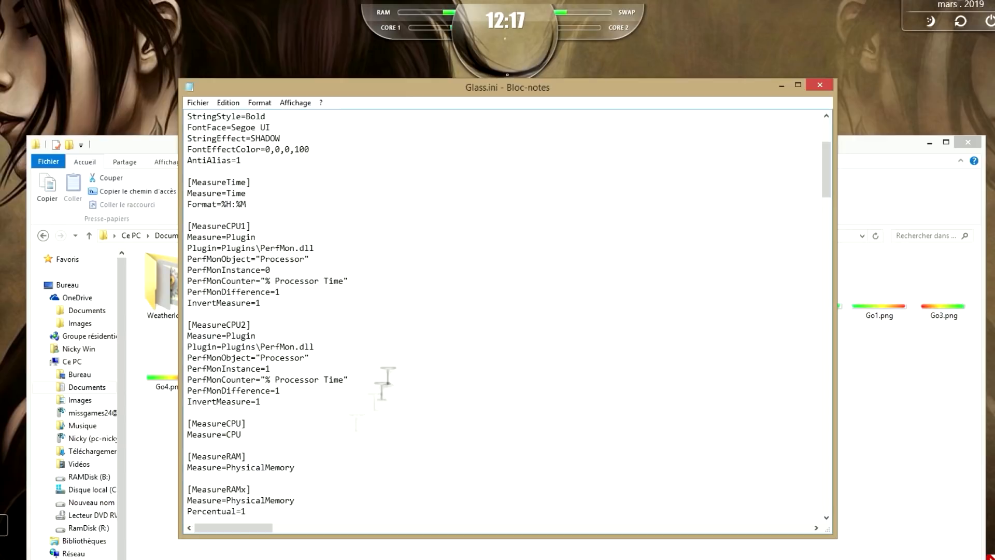
scroll(379, 394, down, 3)
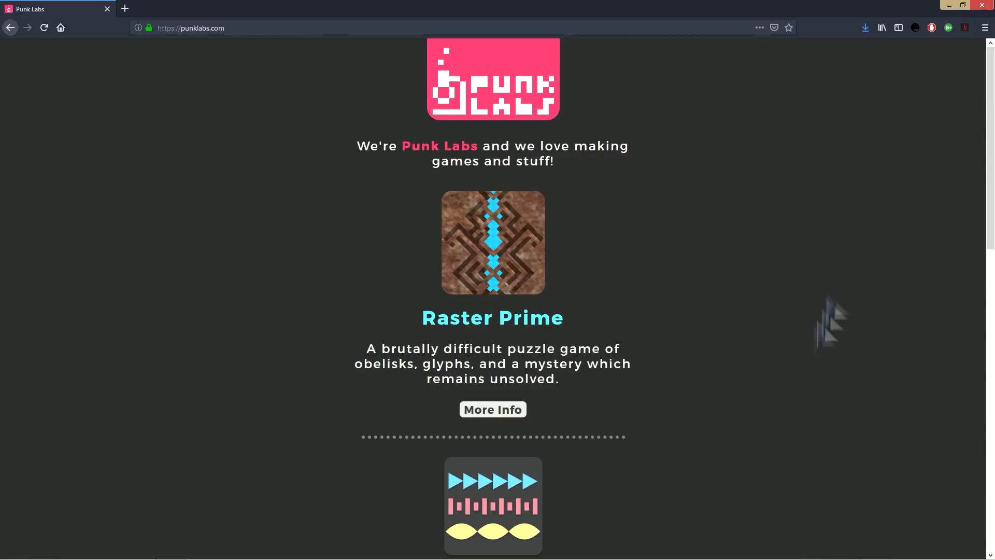
Download the RocketDock-v1.3.5.exe installer from the Punk Labs website and save the file
scroll(779, 424, down, 12)
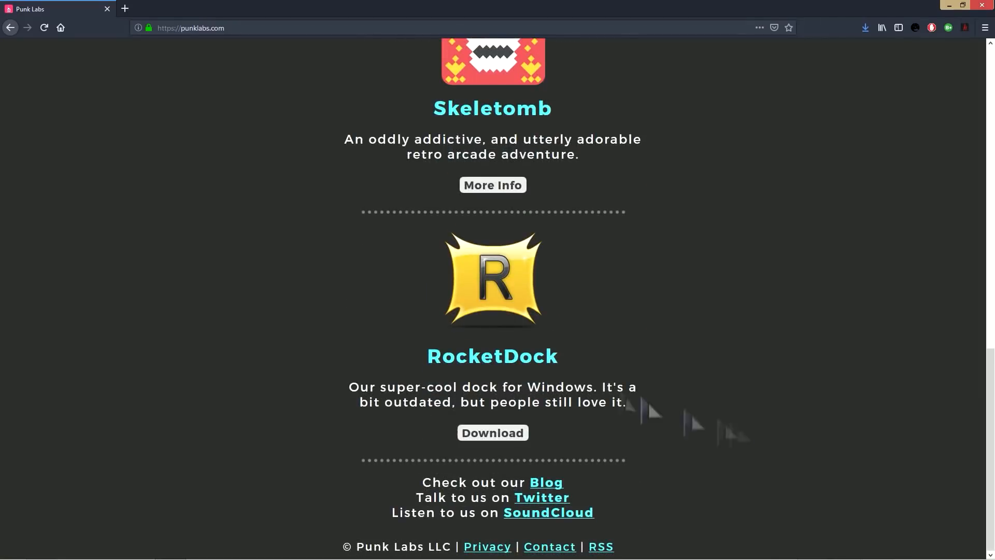
click(505, 436)
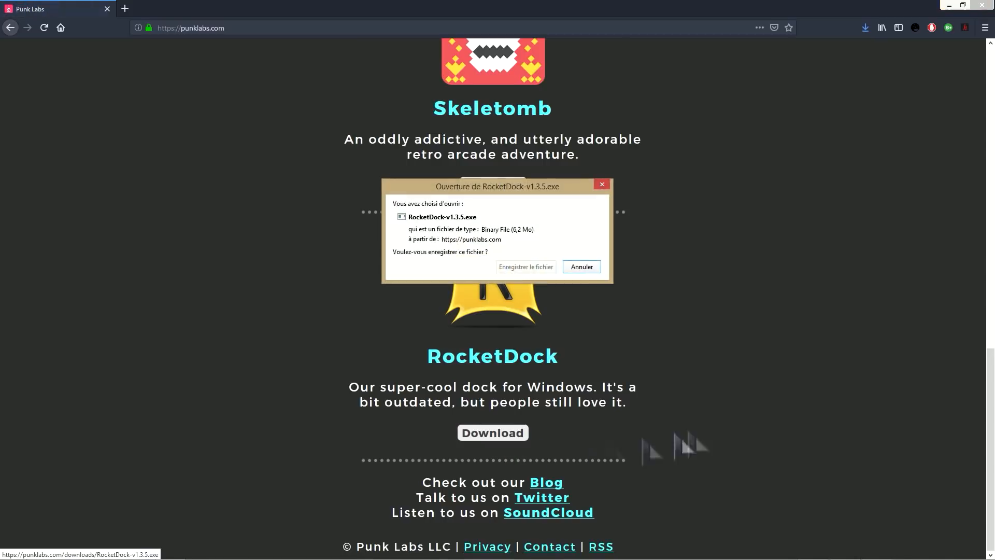
click(526, 266)
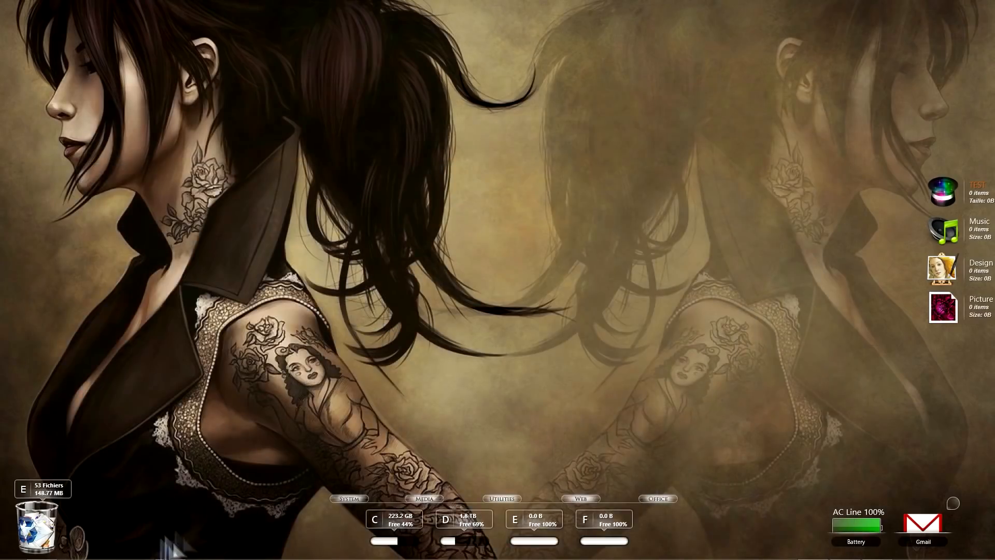
Go to the Téléchargements folder in File Explorer and launch the RocketDock-v1.3.5.exe installer
click(42, 550)
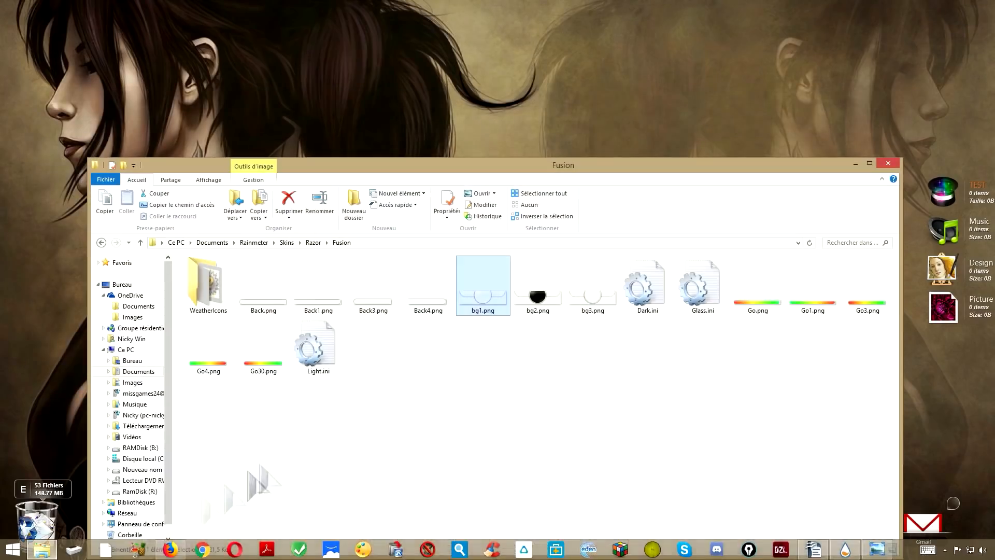
click(138, 306)
click(126, 350)
double_click(757, 288)
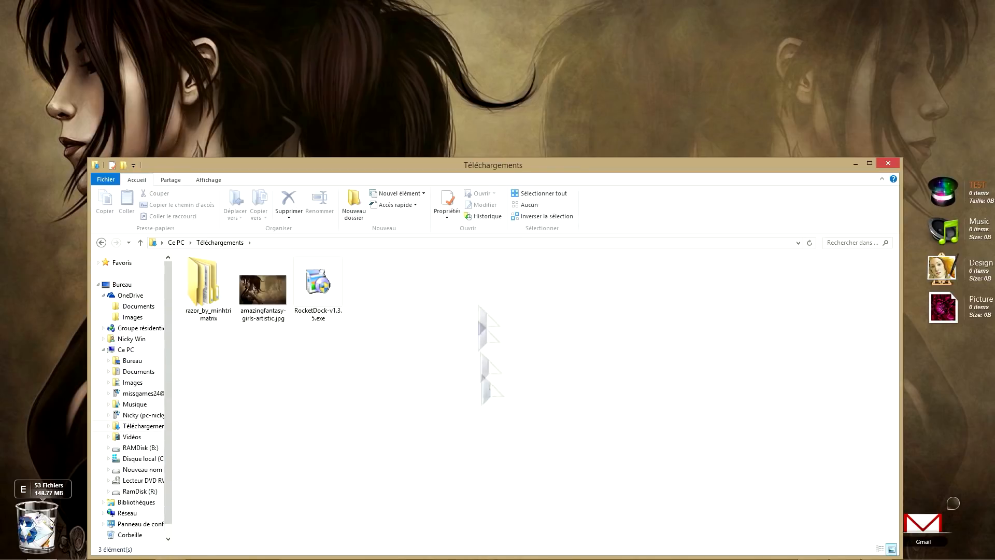
drag(488, 171, 483, 102)
click(321, 217)
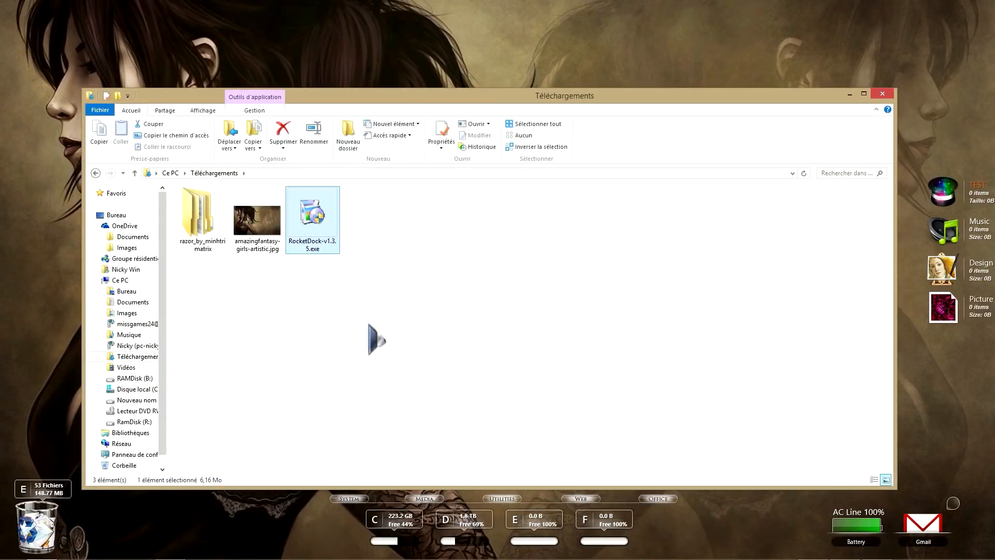
click(514, 308)
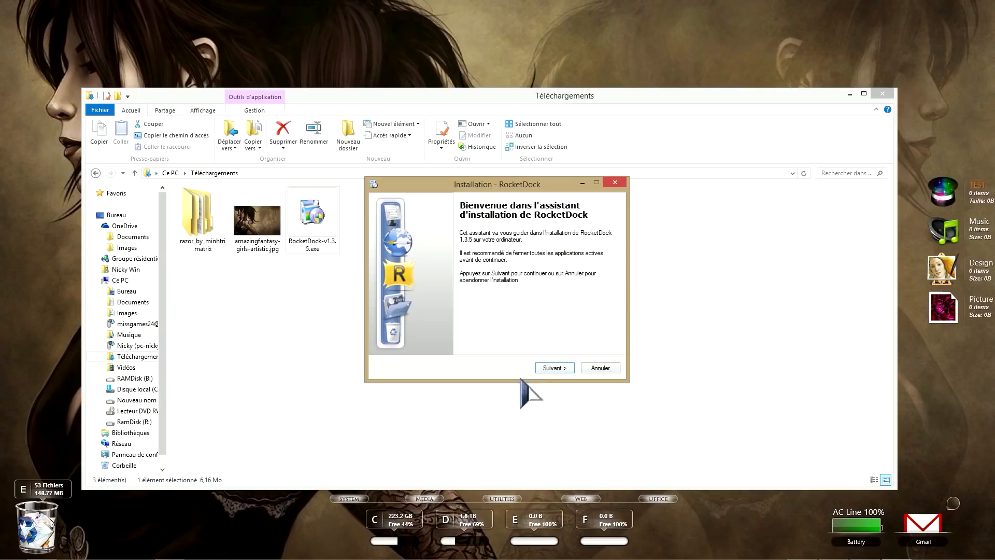
Accept the licence and install RocketDock in C:\Program Files (x86)\RocketDock without a desktop icon
click(553, 368)
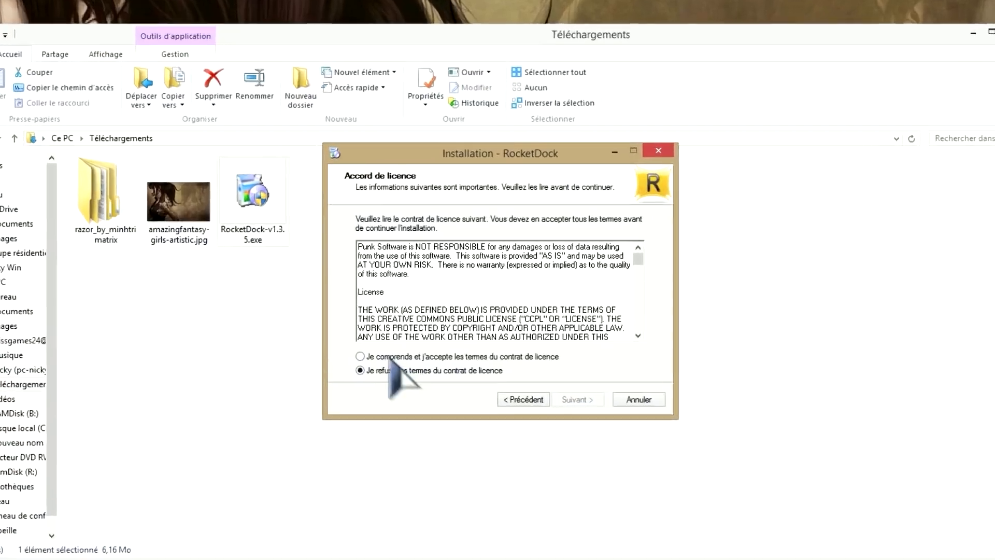
click(446, 337)
click(557, 369)
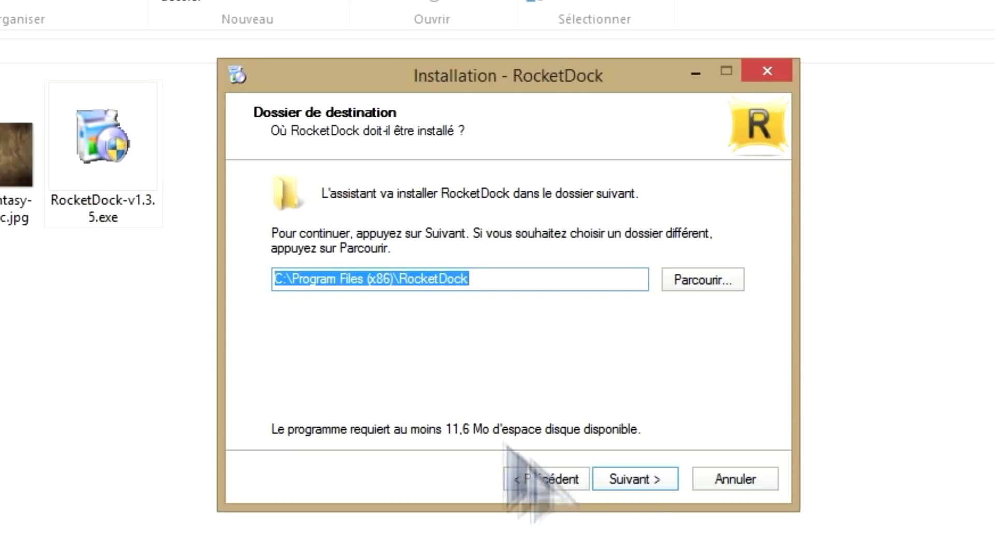
click(628, 479)
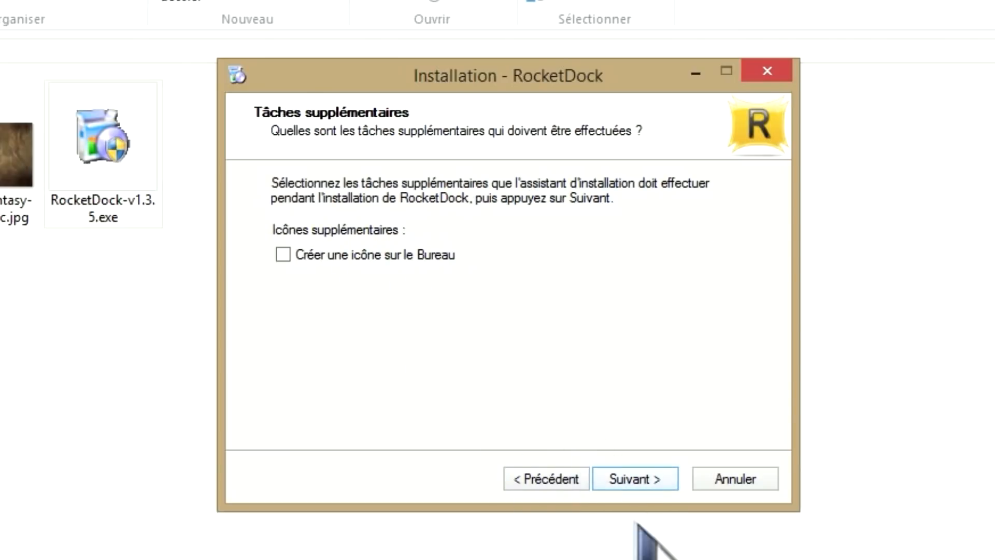
click(640, 484)
click(635, 479)
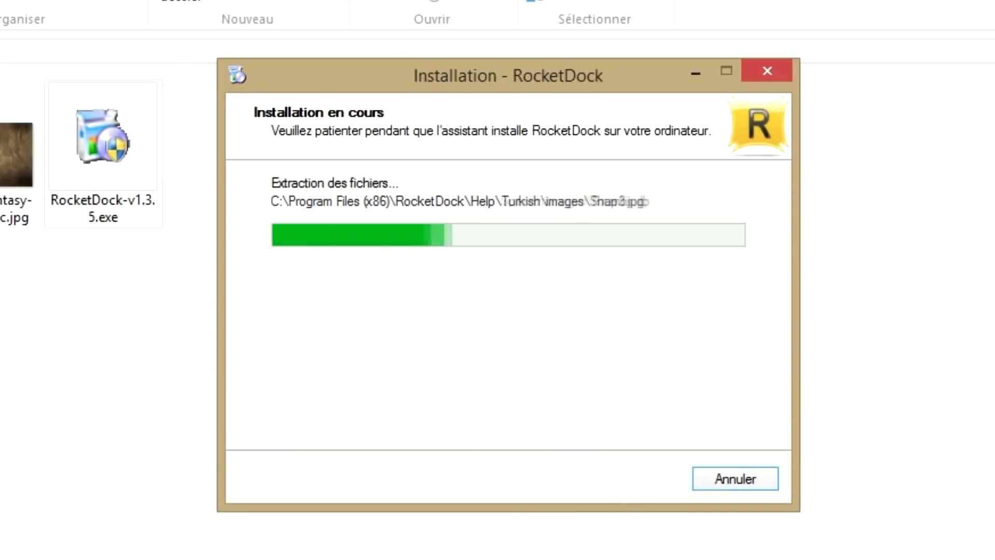
click(635, 479)
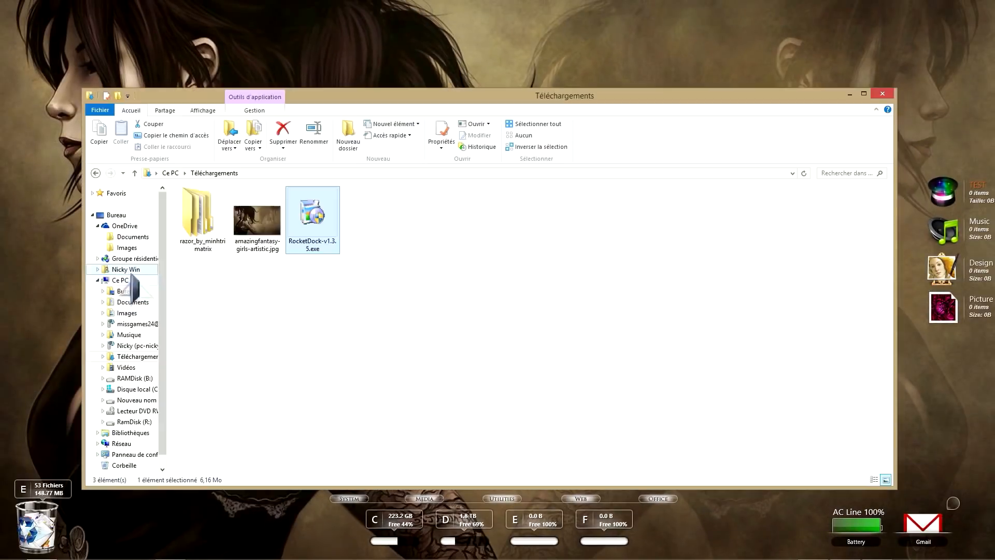
Browse to the installation folder C:\Program Files (x86)\RocketDock
click(125, 280)
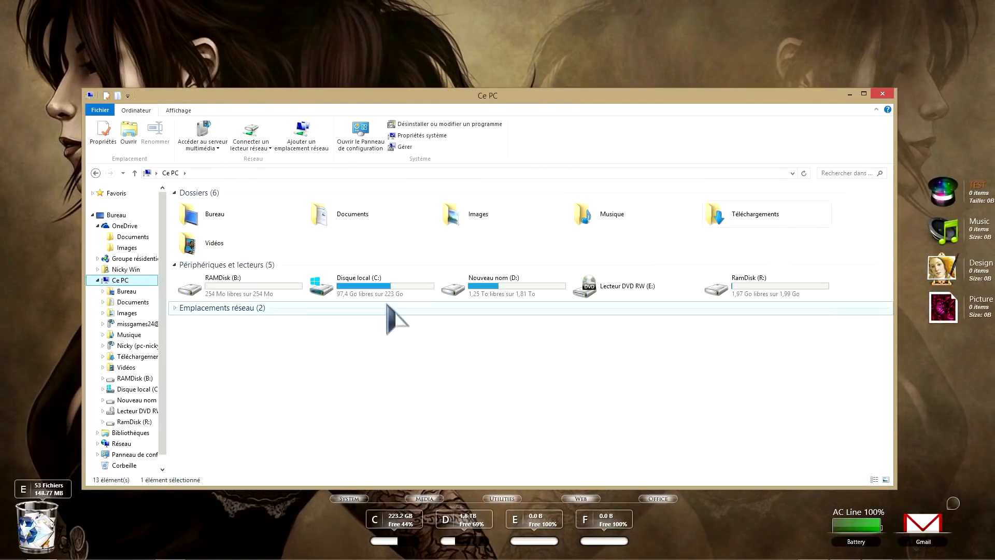
double_click(382, 290)
double_click(221, 281)
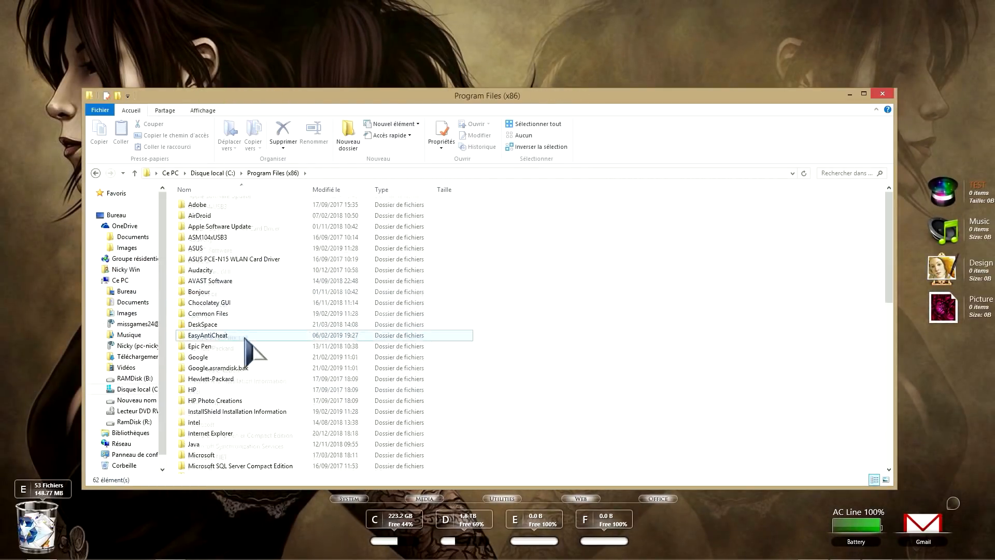
scroll(239, 332, down, 12)
double_click(205, 250)
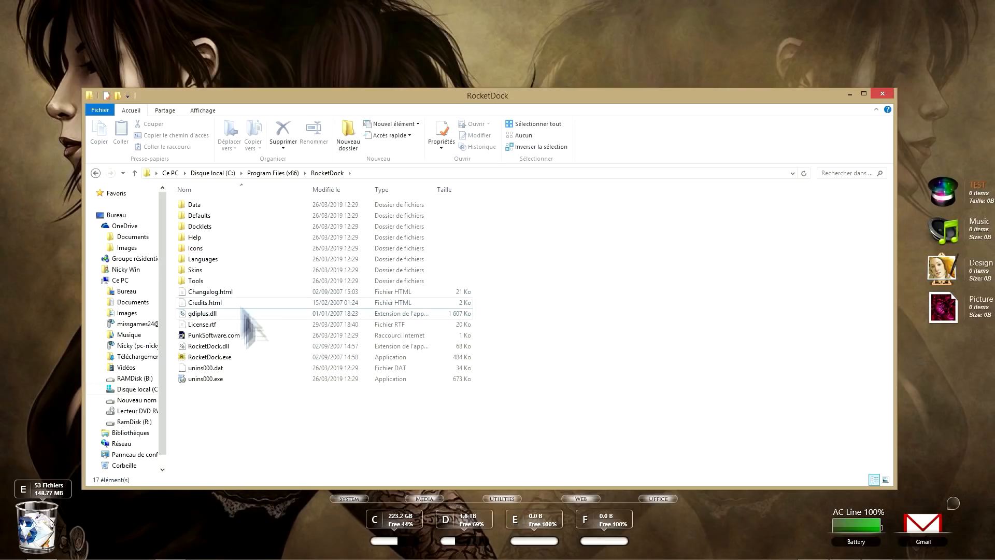
Run RocketDock.exe as administrator, allow it to make changes, and close the folder window
right_click(203, 356)
click(275, 91)
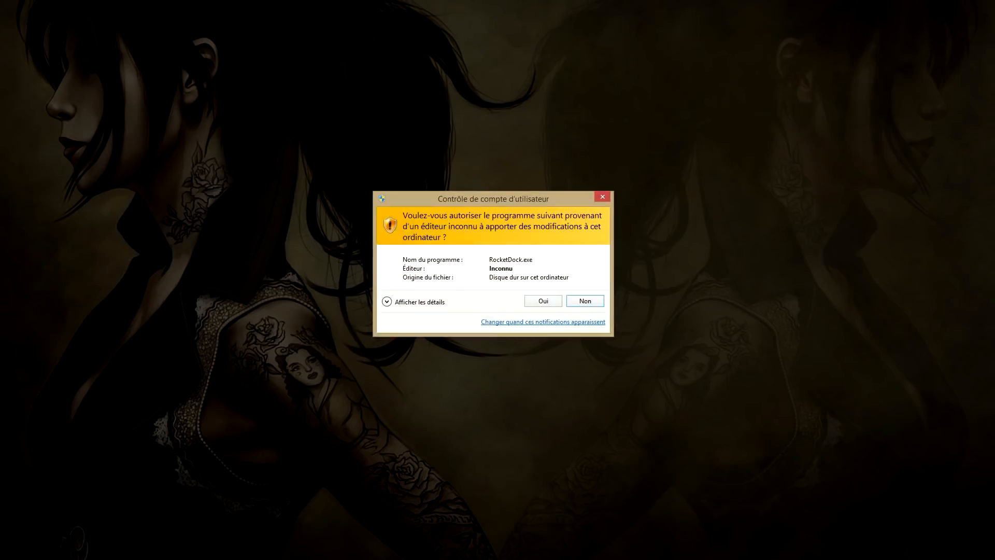
click(540, 298)
click(882, 93)
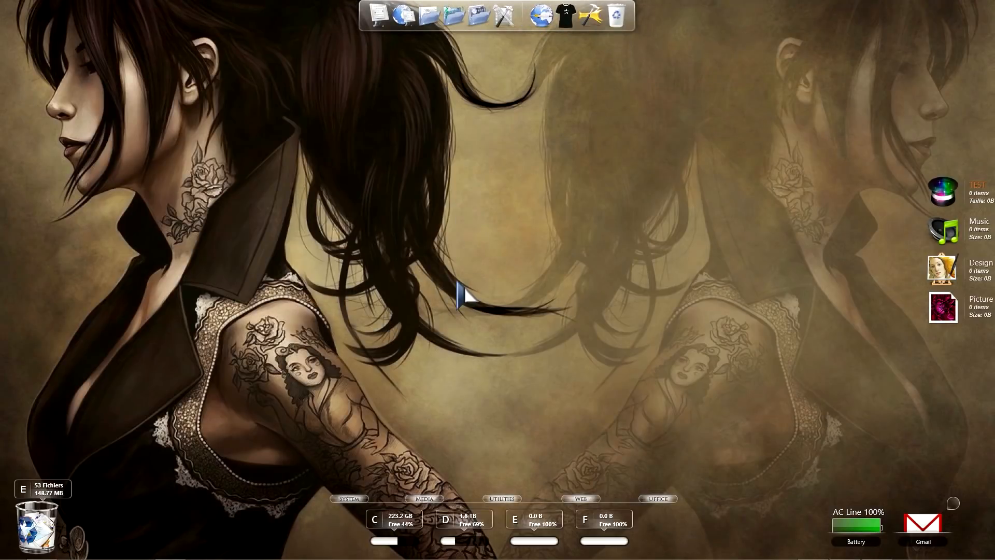
Open the dock's settings and set its vertical adjustment (Ajustement Vertical) to 10 px
right_click(518, 13)
click(544, 42)
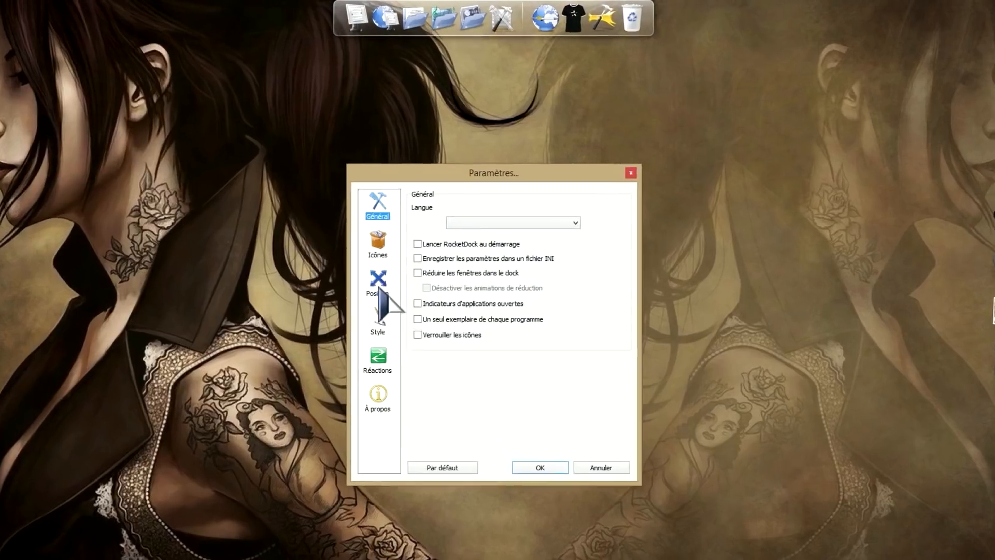
click(379, 289)
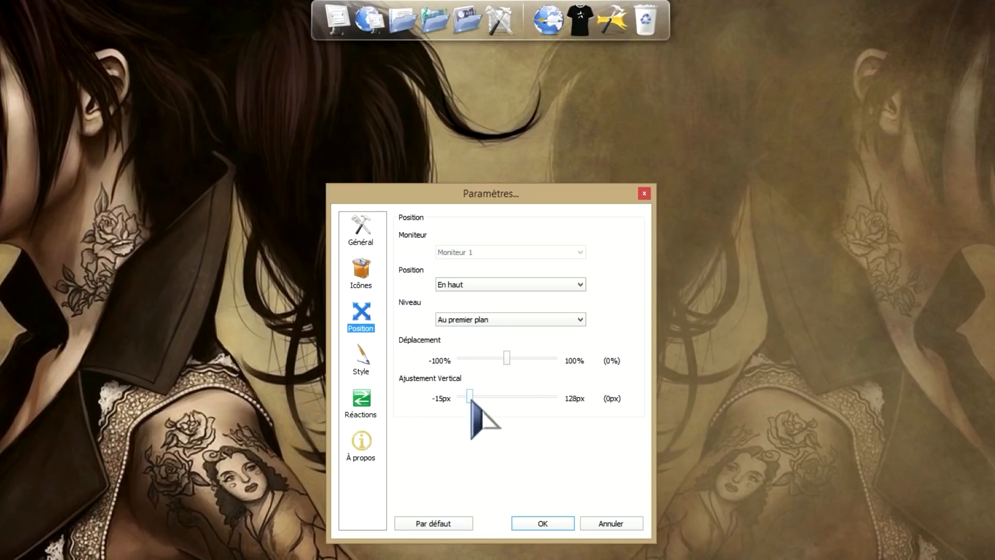
drag(470, 399, 477, 402)
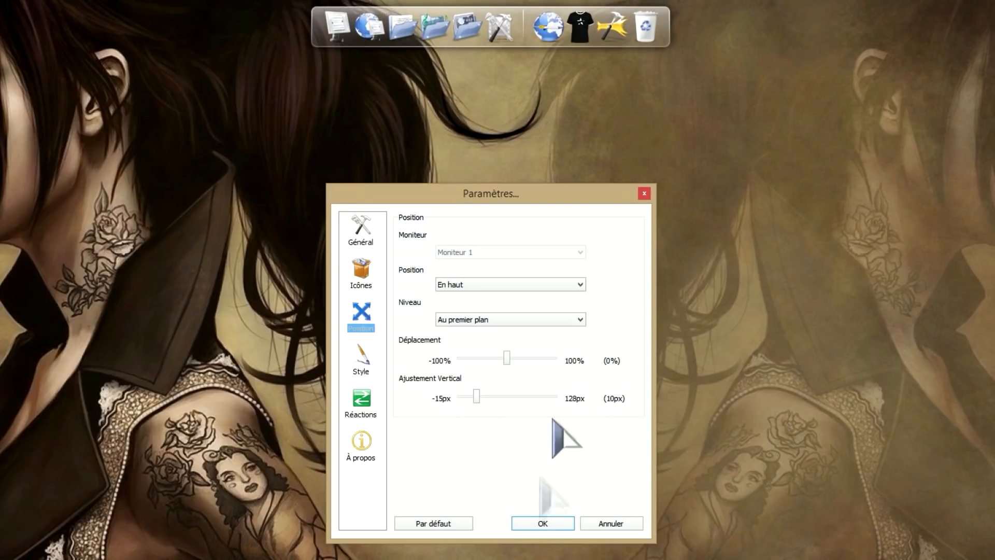
Change the dock's theme to VistaBlack in the Style settings
click(364, 361)
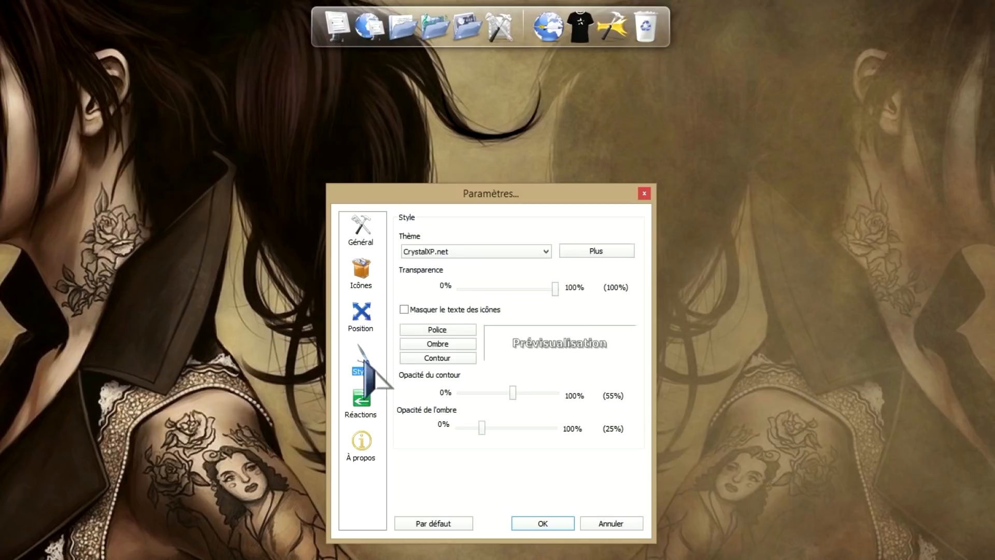
click(543, 253)
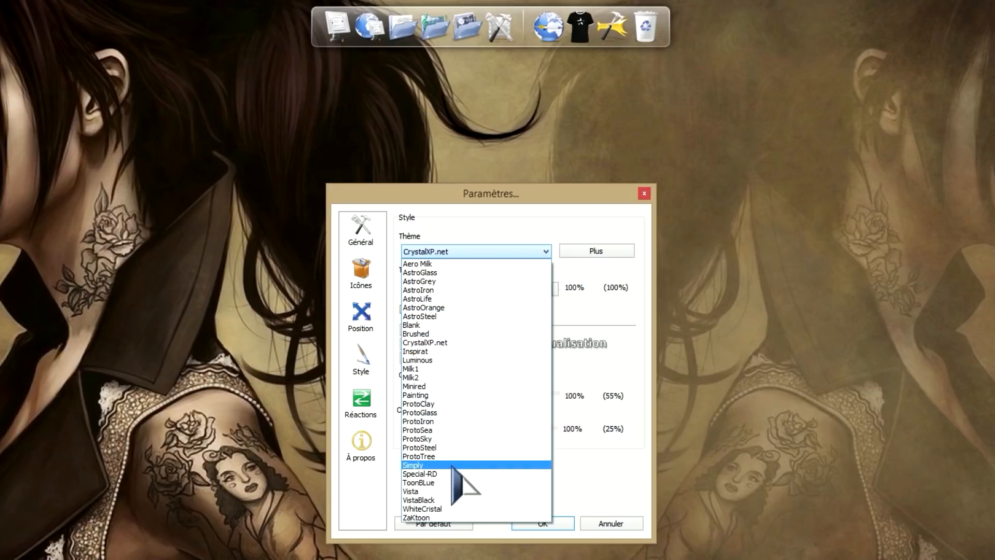
click(438, 499)
Set the dock's level (Niveau) to Normal in the Position settings
click(363, 233)
click(362, 316)
click(526, 320)
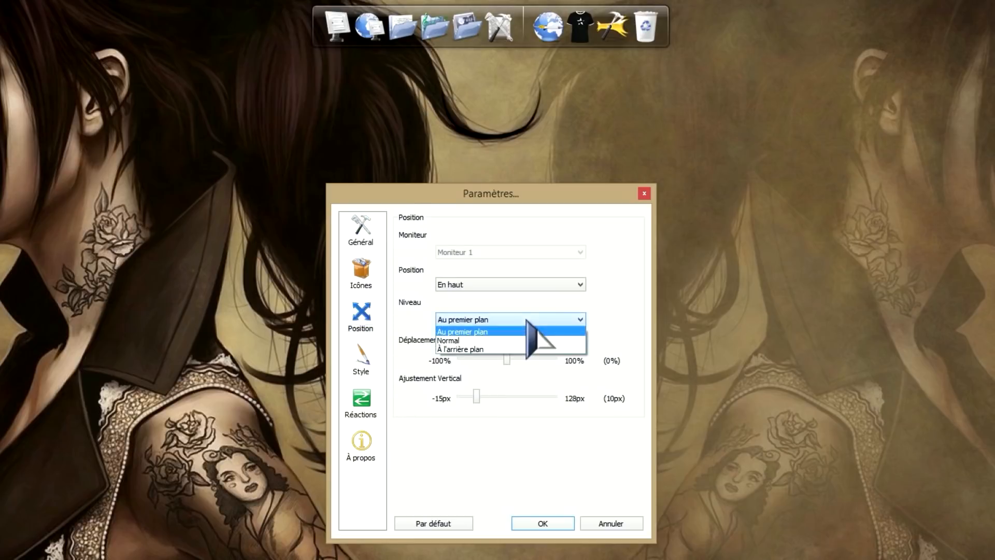
click(462, 340)
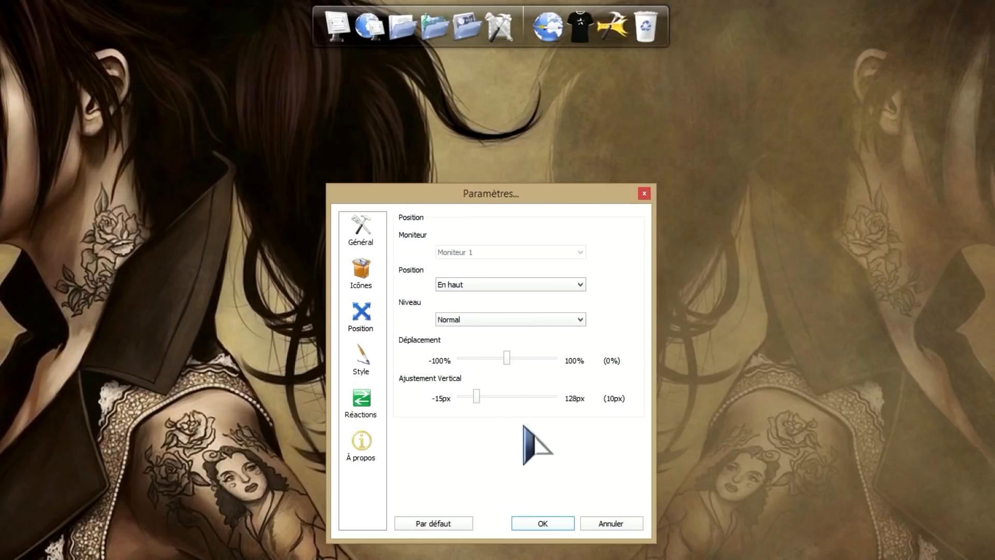
Enable saving the dock's settings in an INI file and apply the settings
click(365, 229)
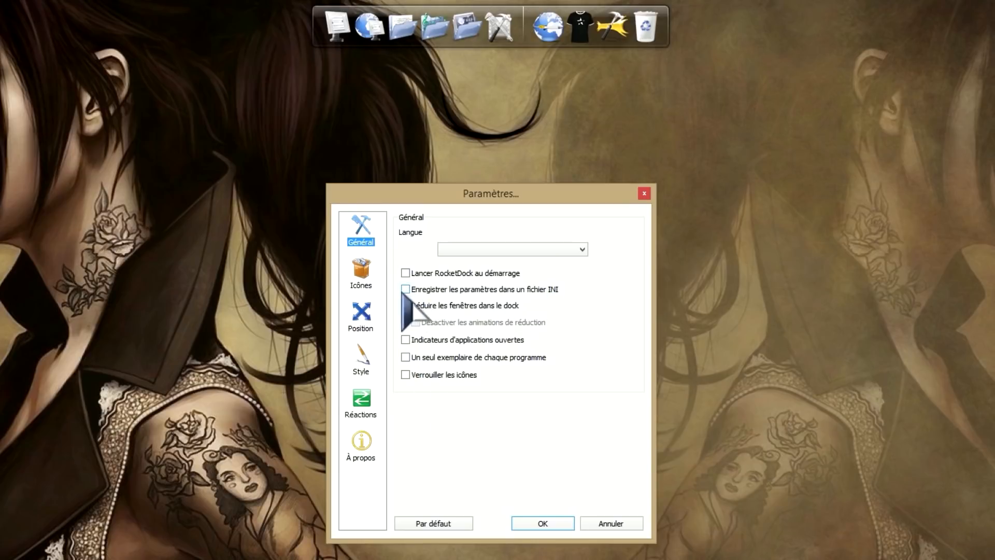
click(405, 290)
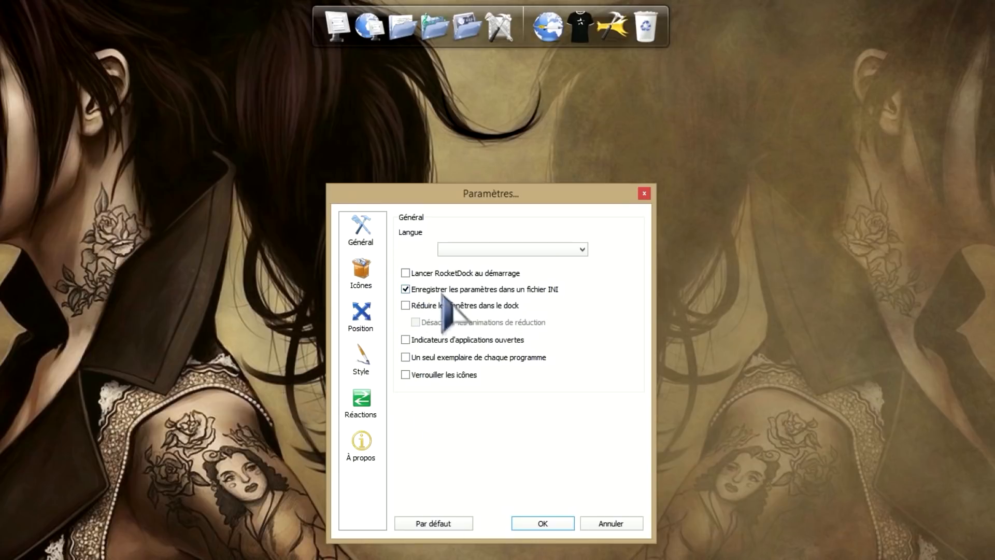
click(542, 524)
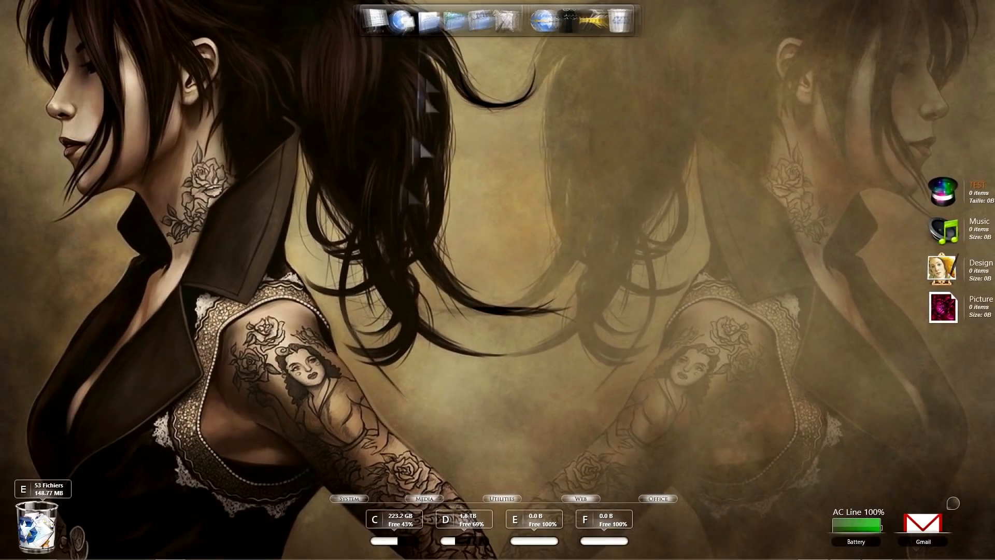
Switch to Firefox and look through the icons of the Variations 2 iconset on IconArchive
mouse_move(42, 551)
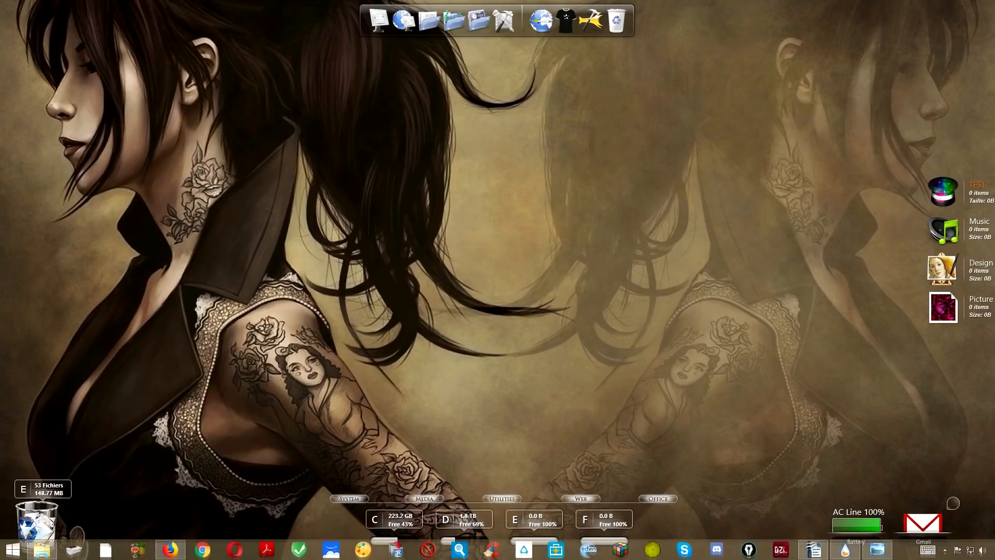
click(171, 556)
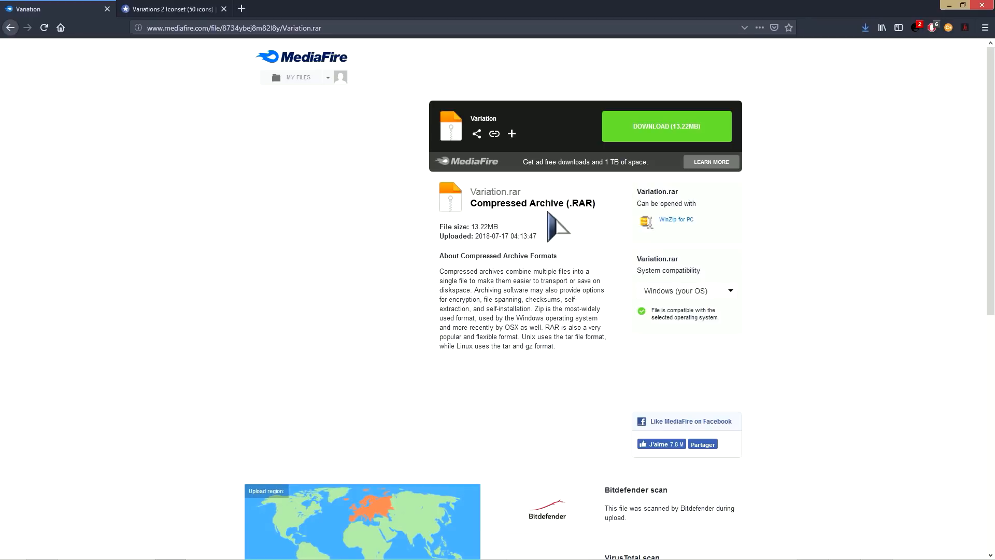
click(189, 10)
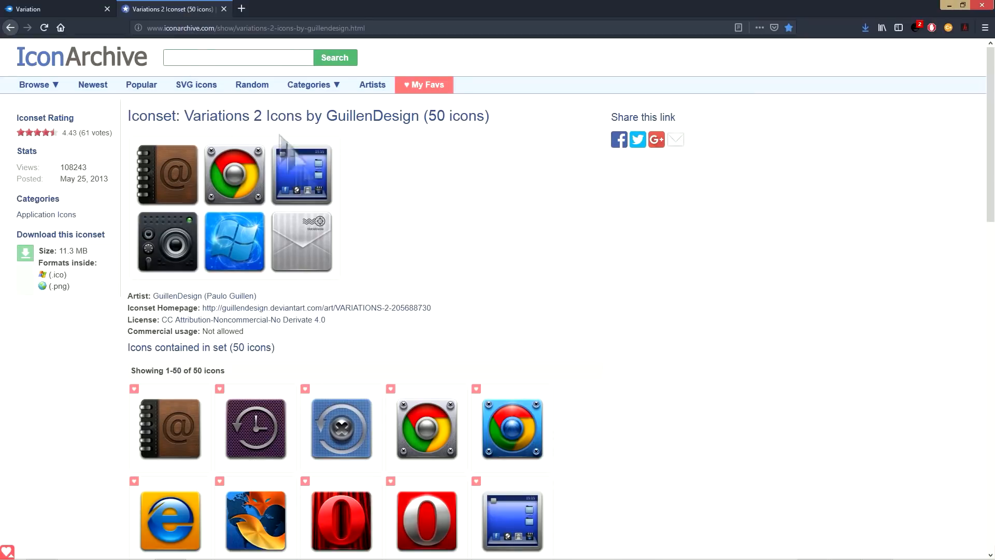
scroll(378, 420, down, 5)
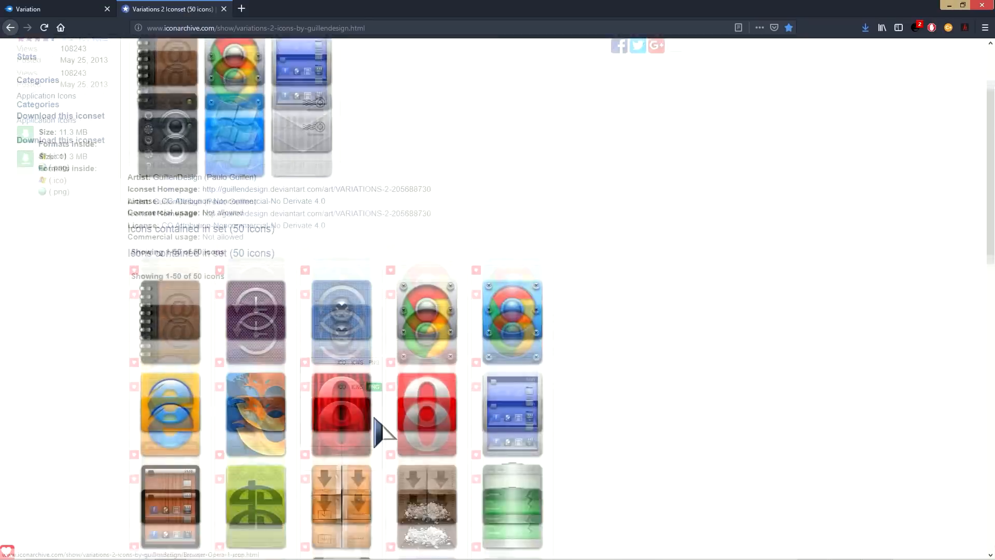
scroll(377, 433, down, 5)
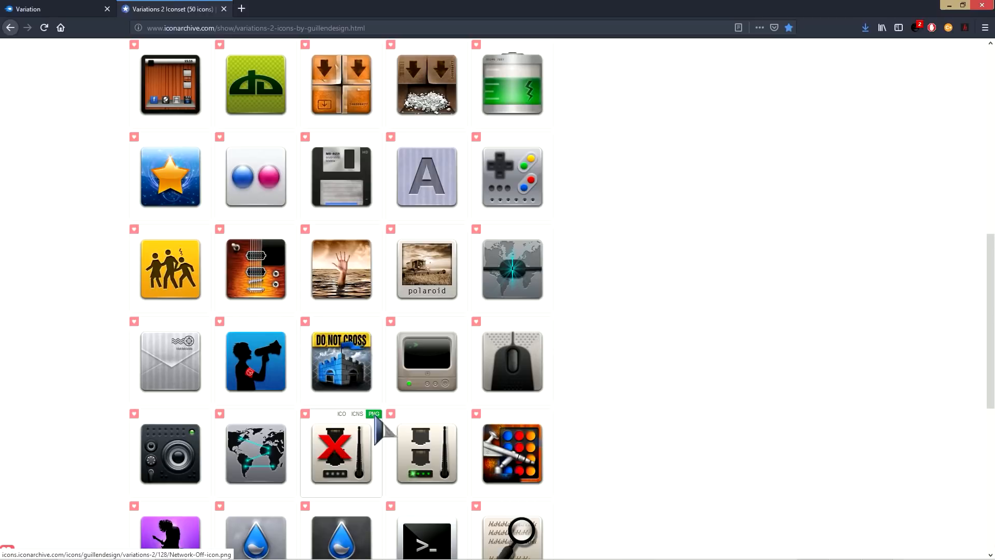
scroll(363, 393, up, 10)
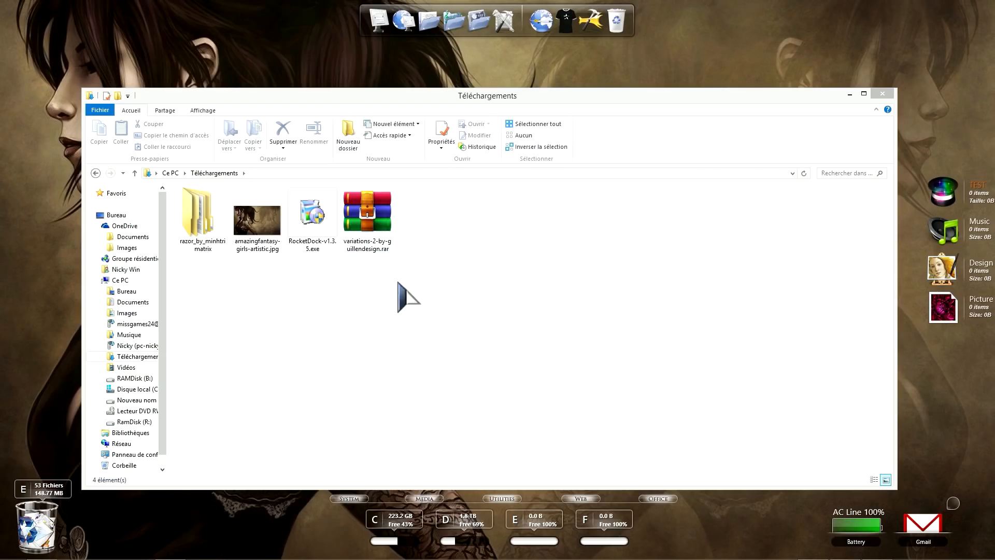
Extract variations-2-by-guillendesign.rar into its own folder in Téléchargements, check its contents, and minimize the window
right_click(374, 218)
click(427, 319)
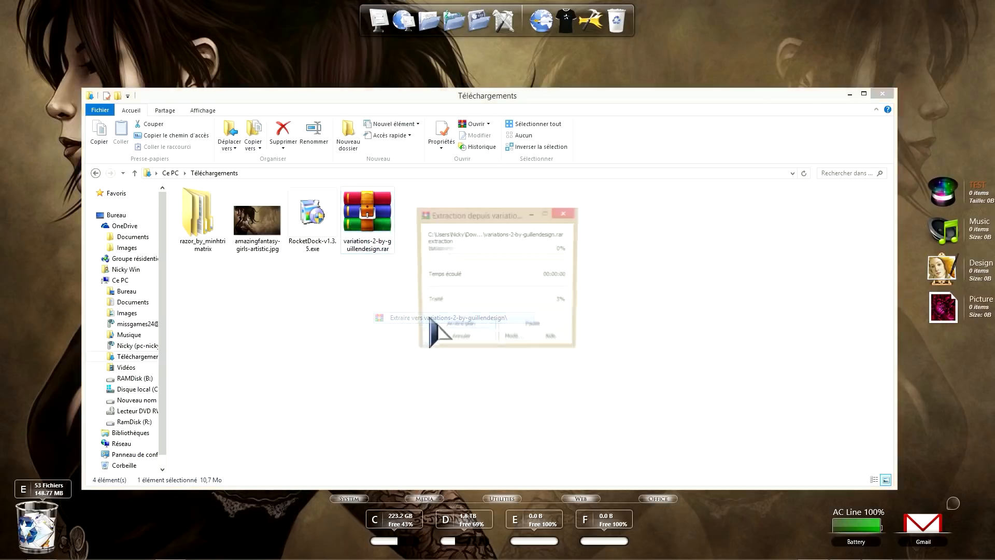
click(246, 241)
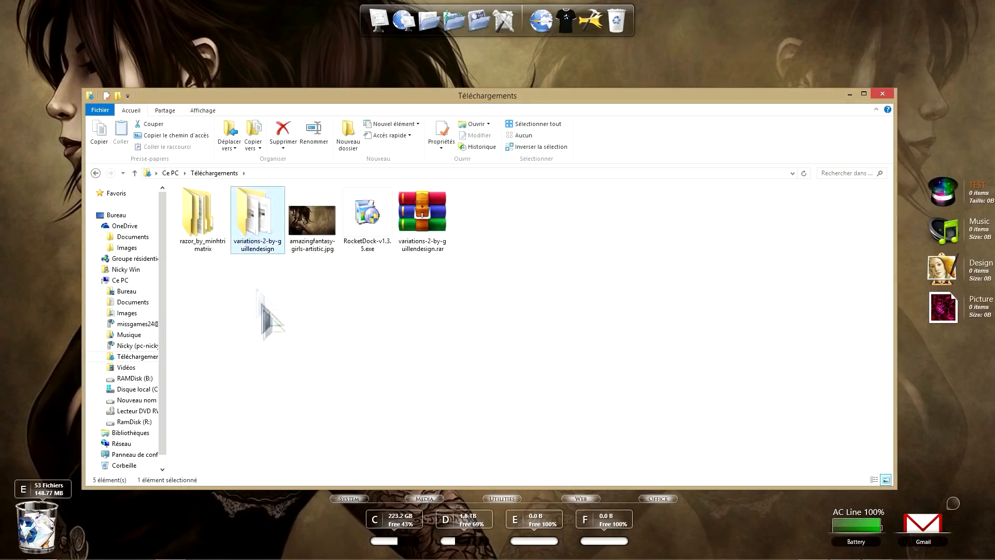
double_click(259, 228)
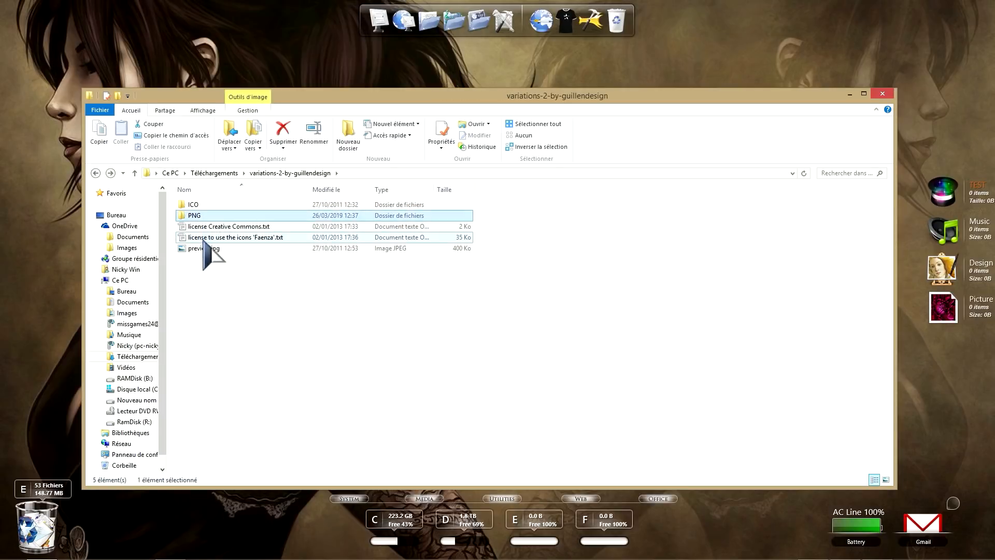
click(850, 95)
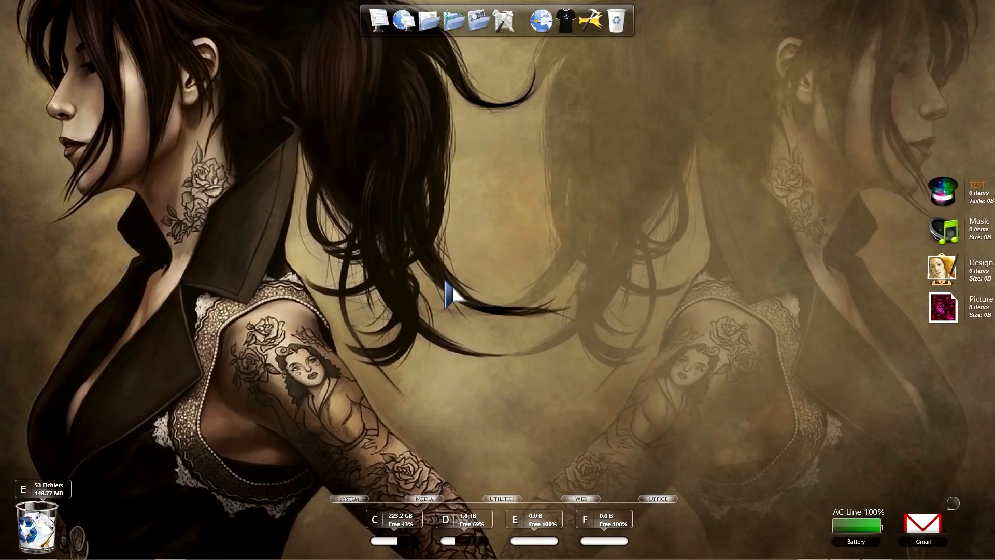
Open the properties of the dock's computer shortcut and rename it Firefox
right_click(379, 34)
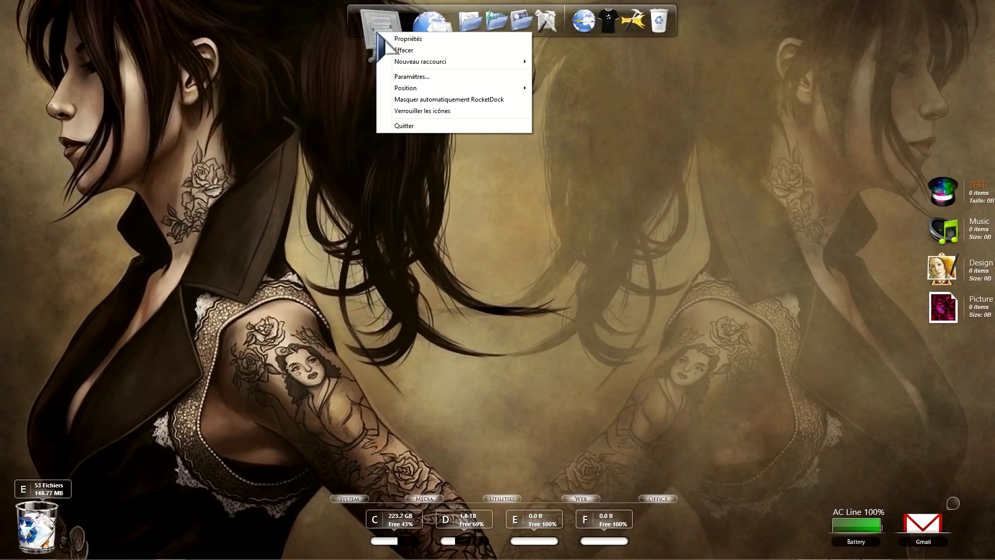
click(408, 39)
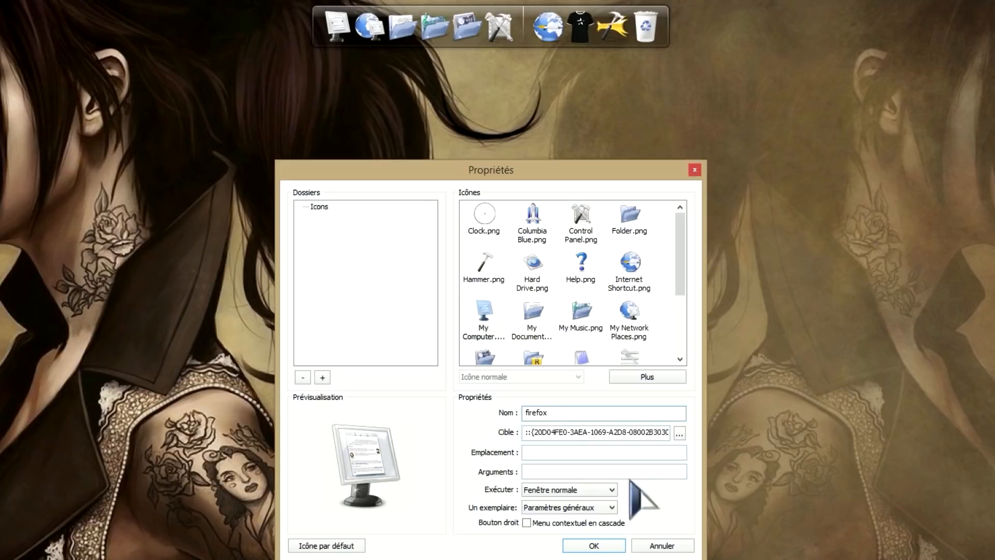
key(BackSpace)
text(F)
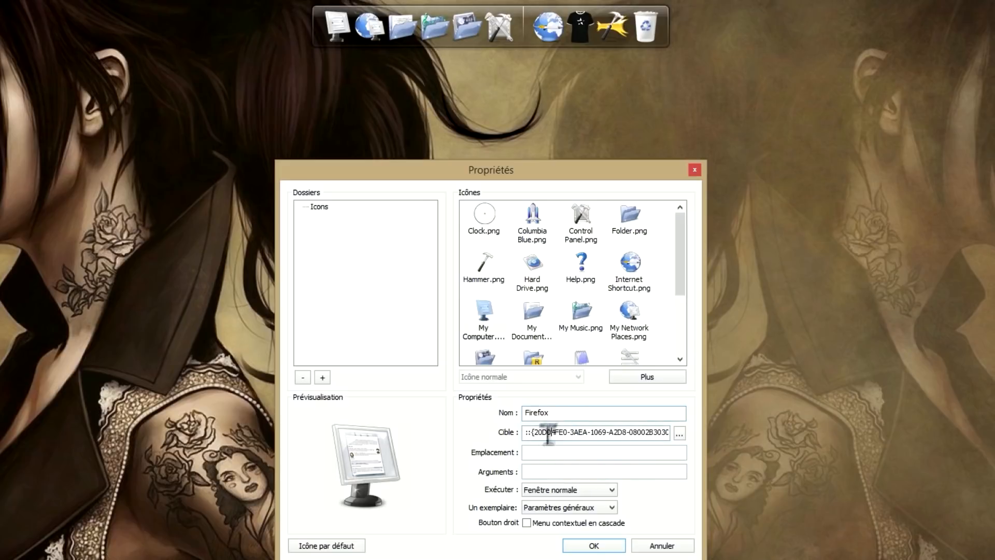
Browse for the shortcut's target file and look through the folders in Program Files (x86) on drive C
click(680, 435)
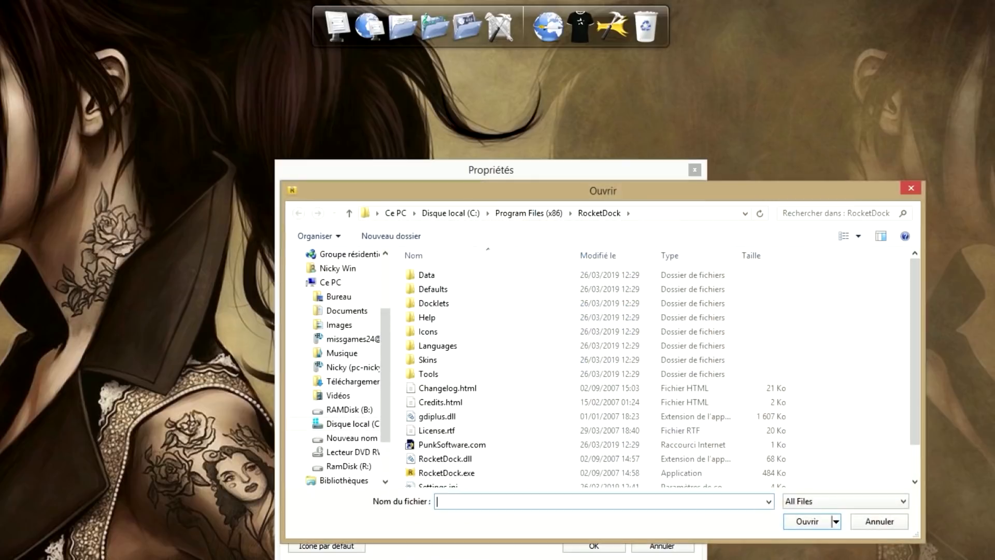
click(911, 188)
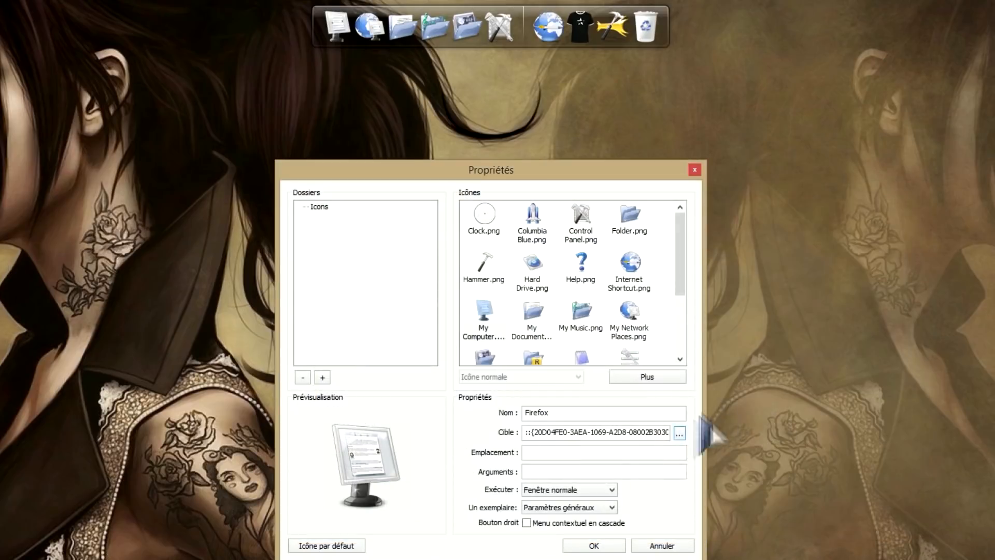
click(679, 434)
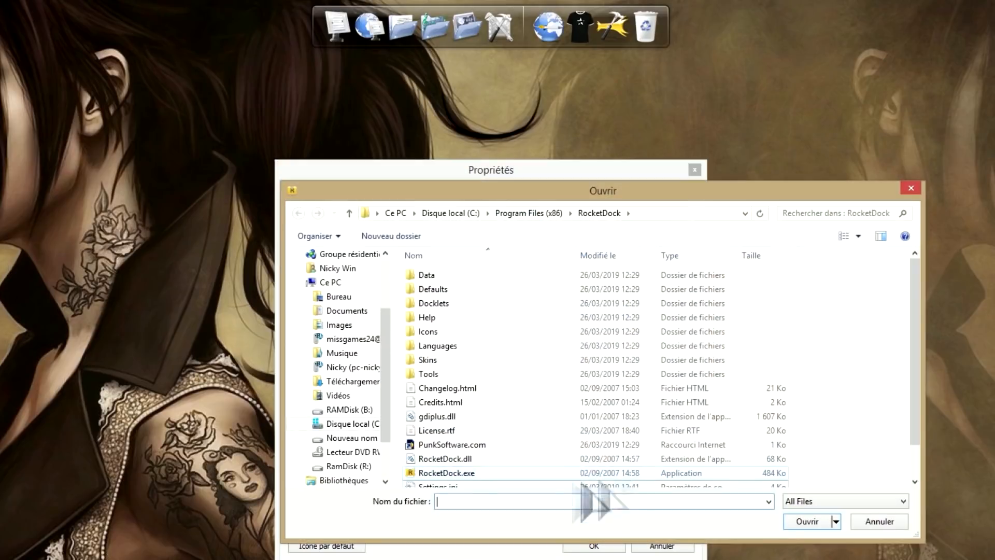
click(332, 282)
double_click(612, 424)
double_click(456, 379)
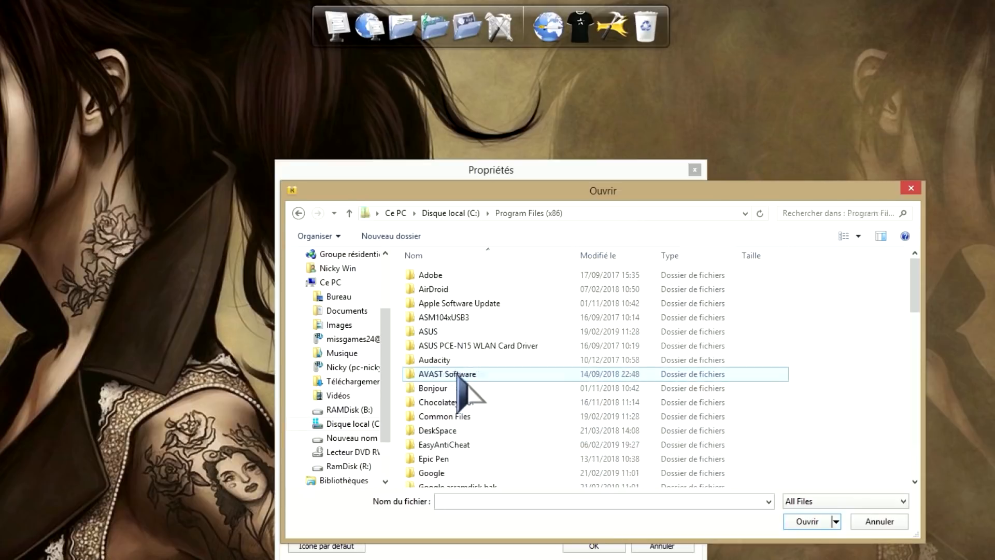
scroll(475, 426, down, 5)
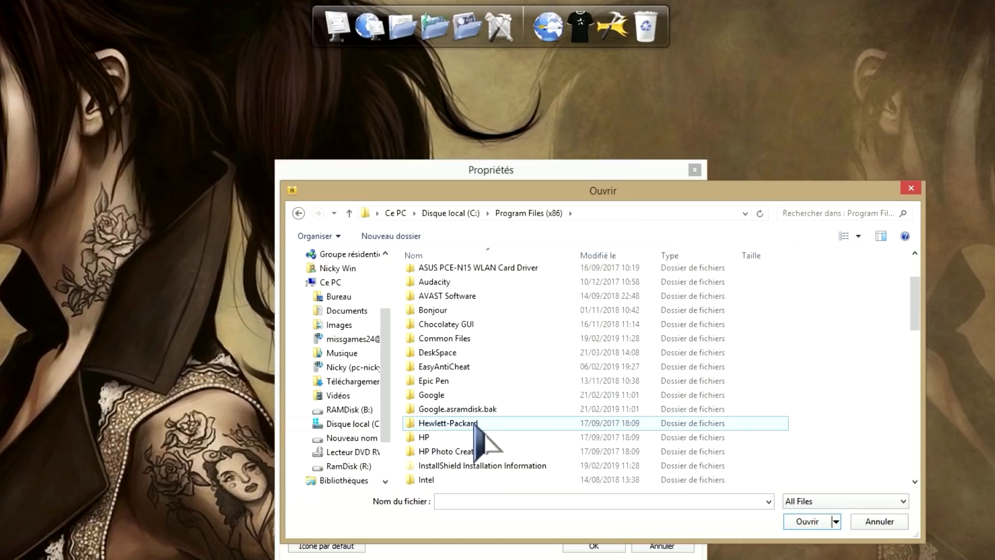
scroll(474, 426, down, 5)
scroll(472, 430, up, 6)
Set the shortcut's target to firefox.exe from the Mozilla Firefox folder in Programmes on drive C
click(447, 214)
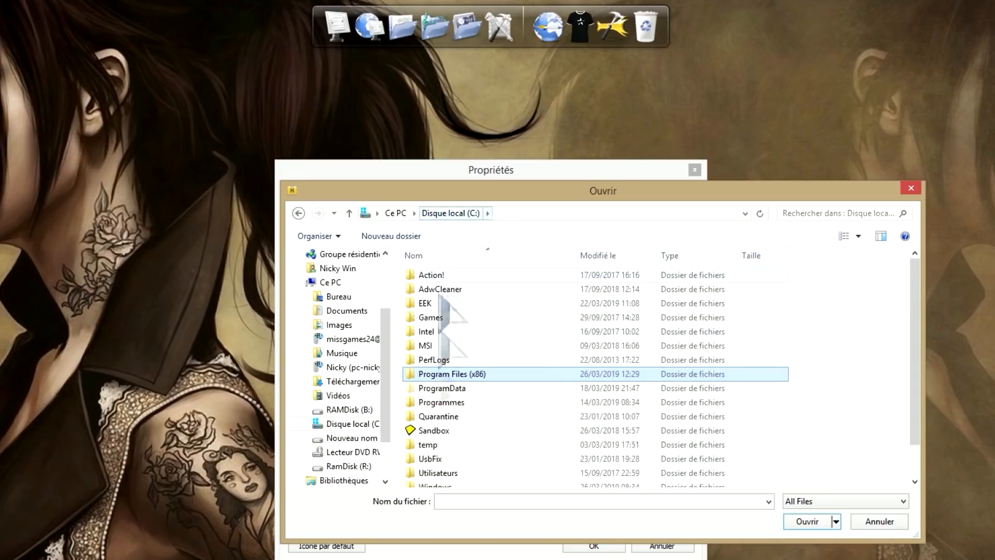
double_click(438, 402)
scroll(491, 439, down, 5)
scroll(497, 414, up, 1)
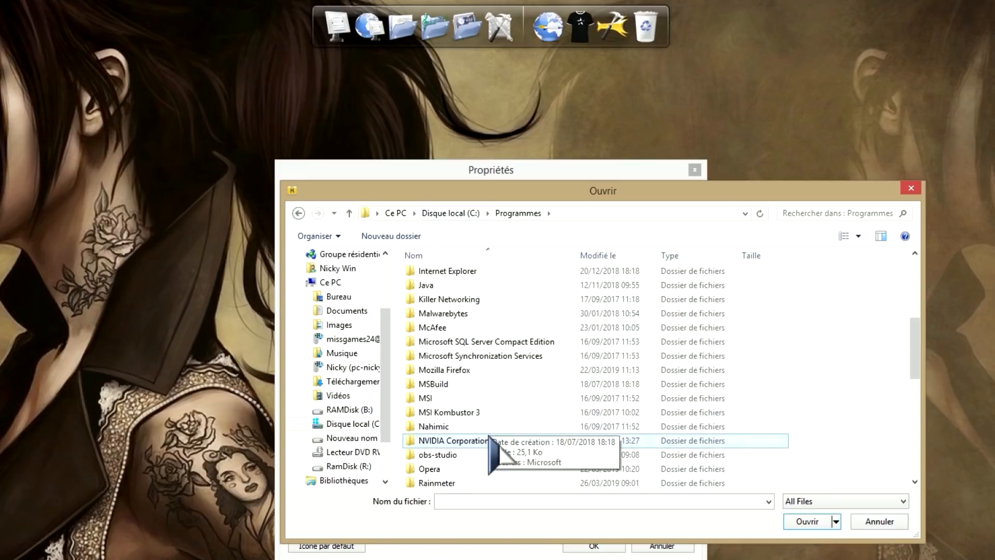
double_click(451, 367)
scroll(482, 456, down, 15)
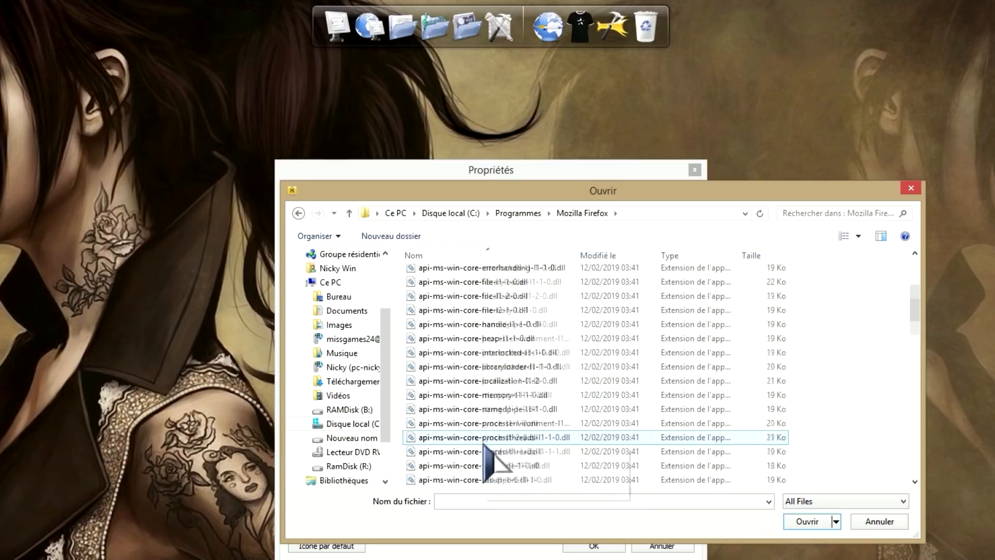
click(438, 325)
click(807, 521)
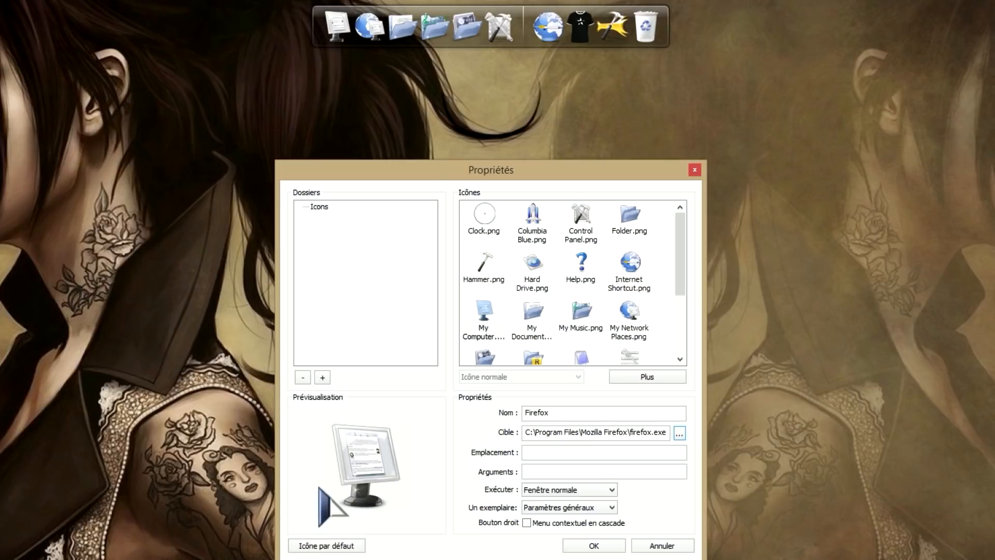
Add the PNG folder of variations-2-by-guillendesign from Téléchargements to the dock's icon folders
click(323, 378)
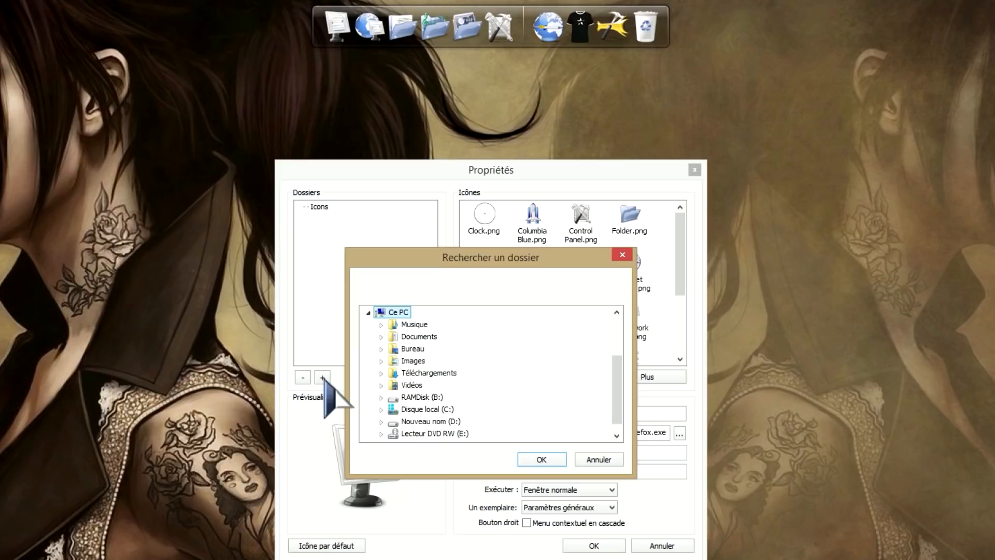
click(421, 373)
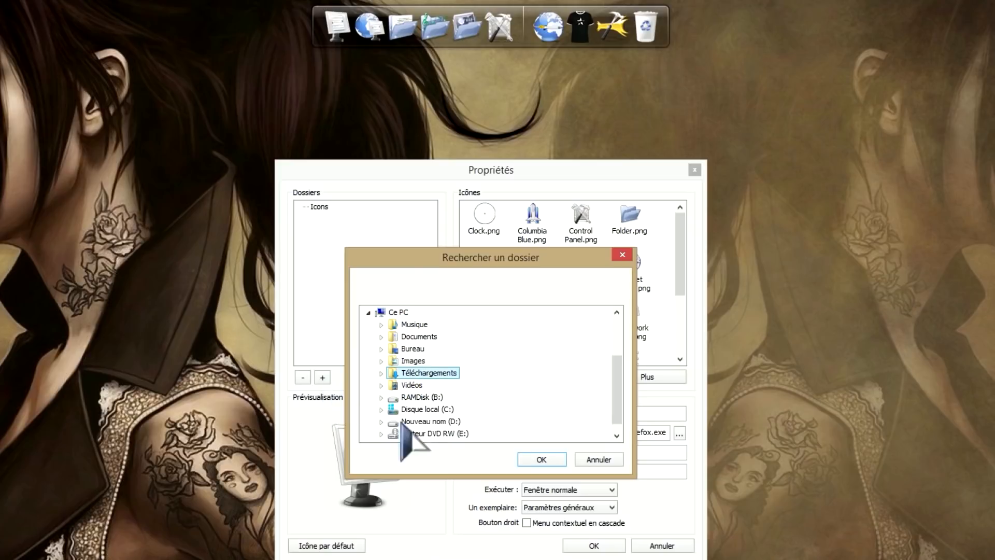
click(381, 373)
click(403, 397)
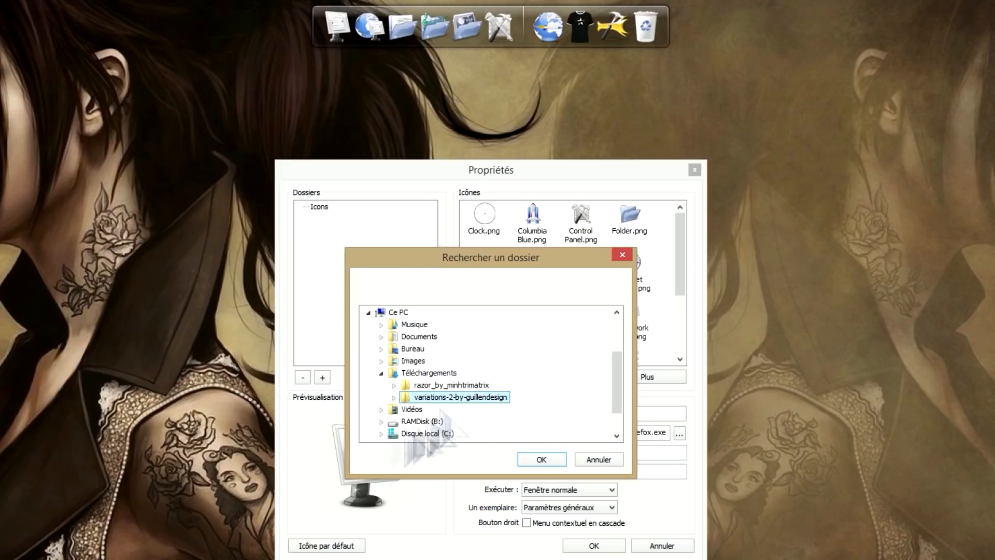
click(394, 397)
scroll(430, 395, down, 1)
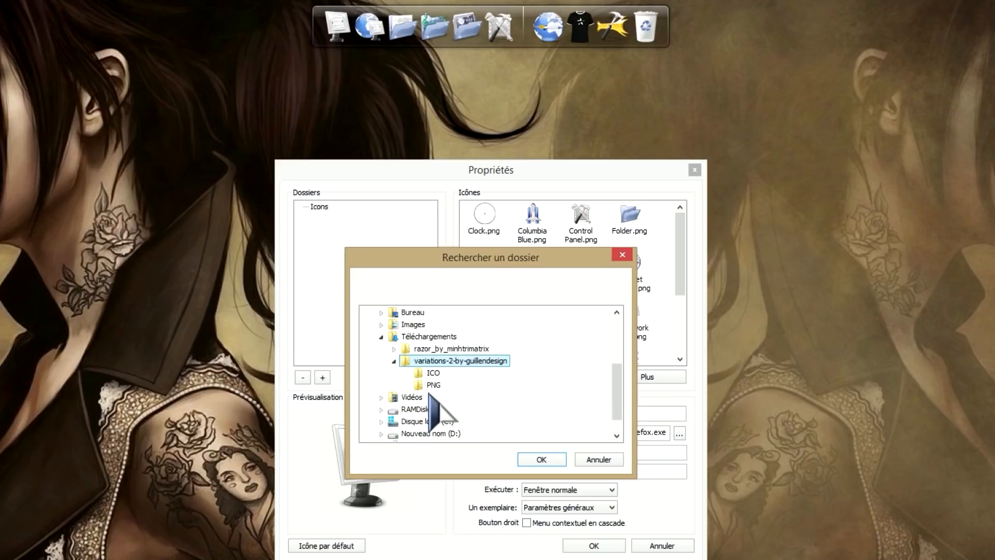
click(431, 386)
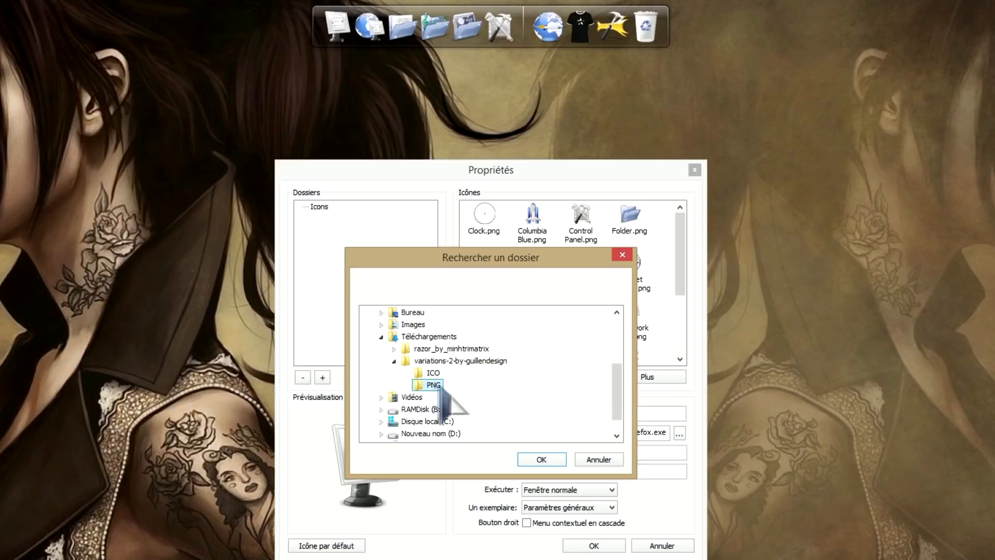
click(541, 460)
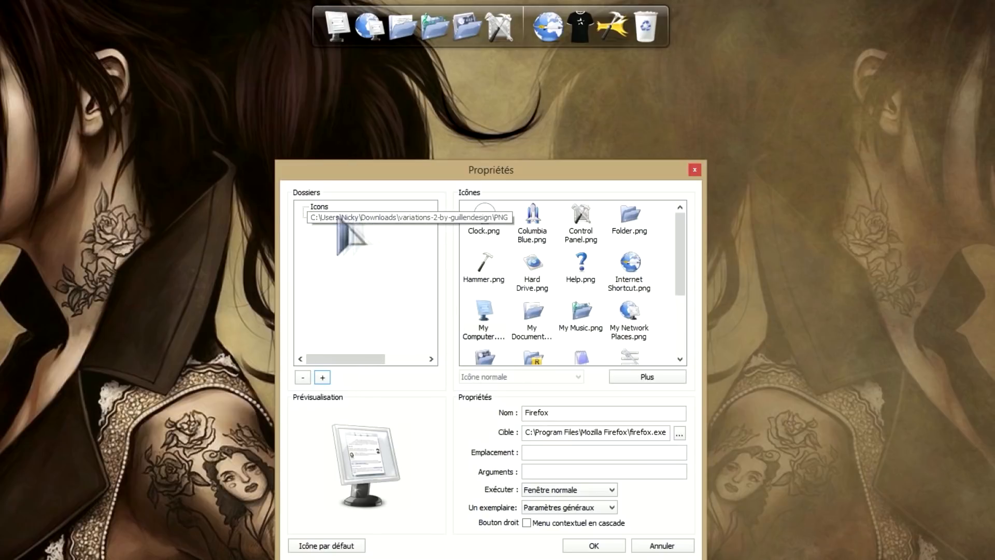
Assign browser-firefox 1.png from the added PNG folder as the Firefox shortcut's icon and confirm the properties
click(376, 220)
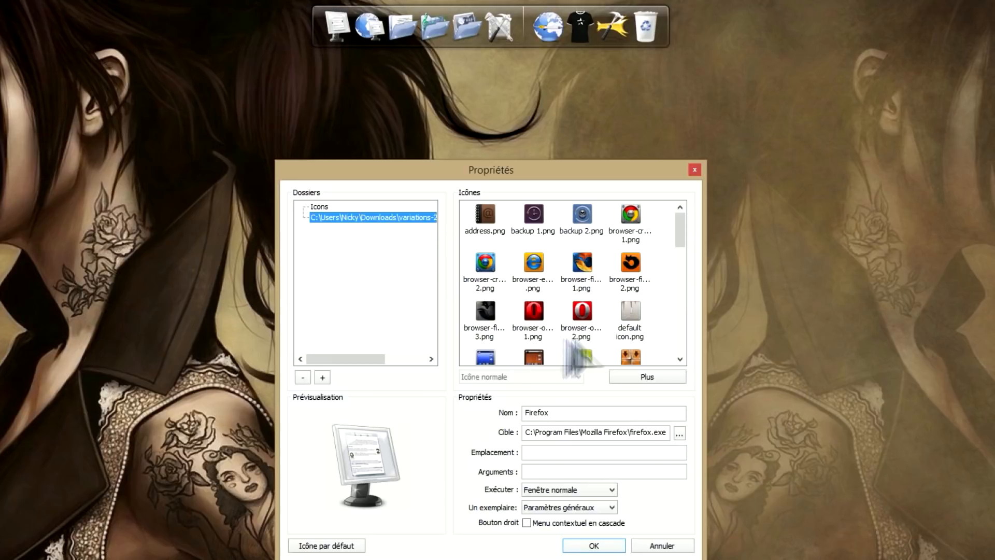
mouse_move(683, 231)
mouse_down()
mouse_move(679, 334)
mouse_move(676, 249)
mouse_up()
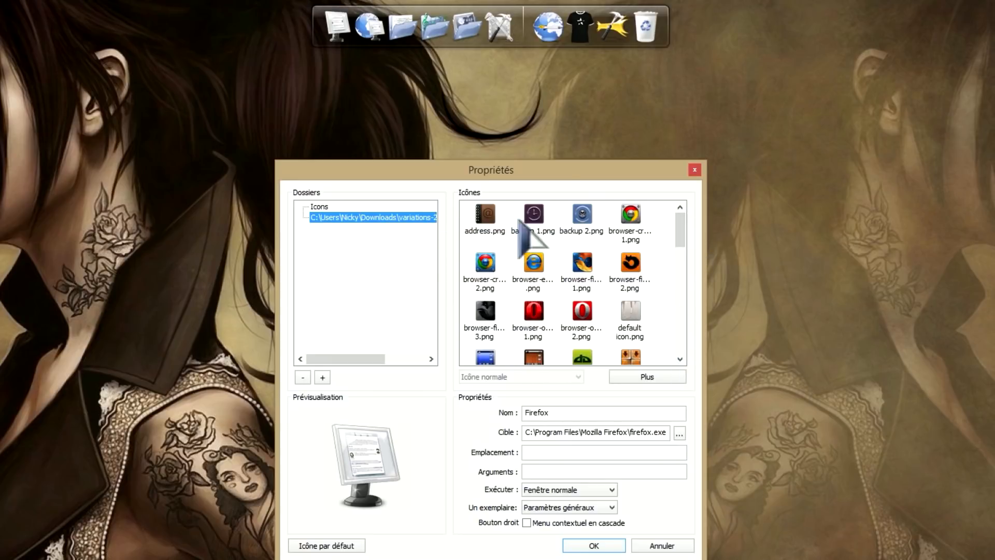
click(579, 280)
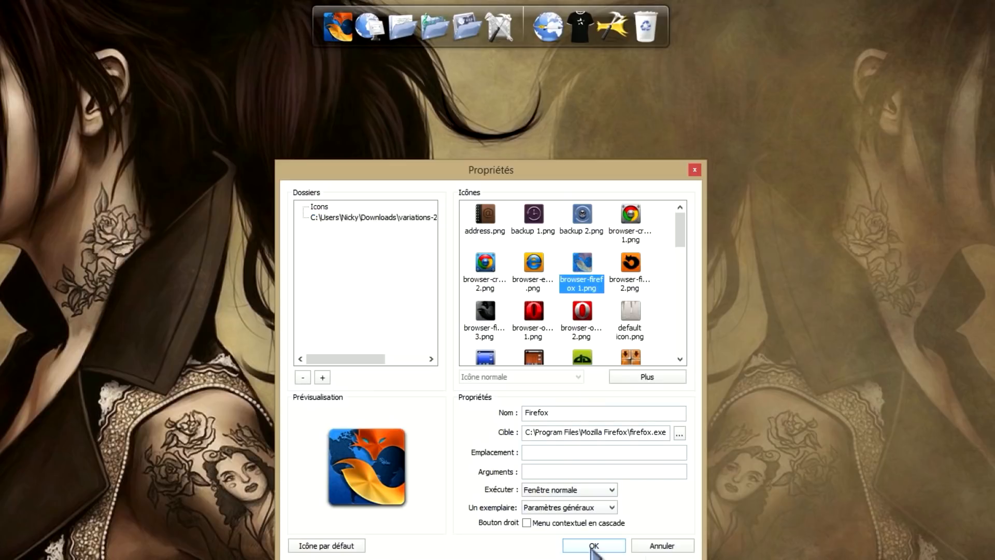
click(594, 545)
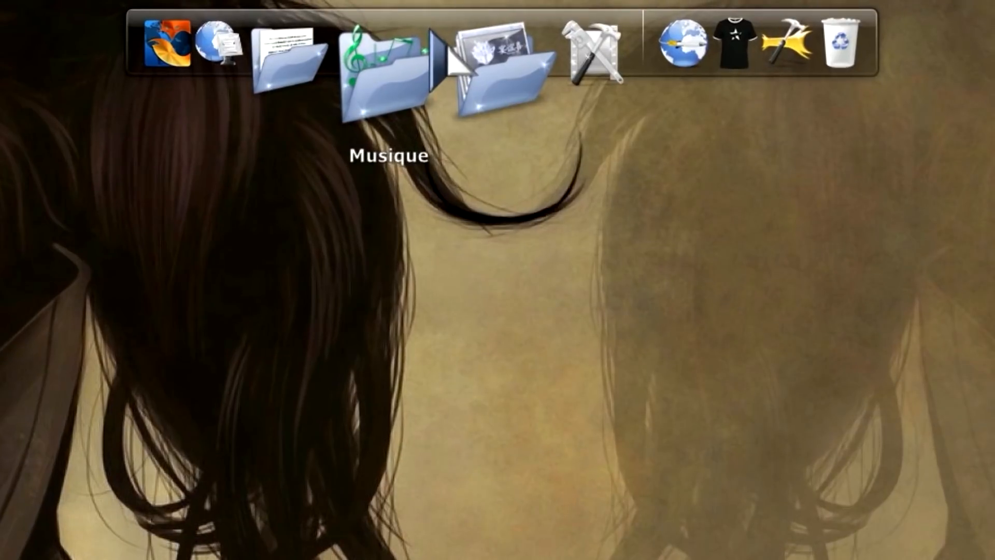
Insert a separator between the music and pictures folders in the dock
right_click(471, 23)
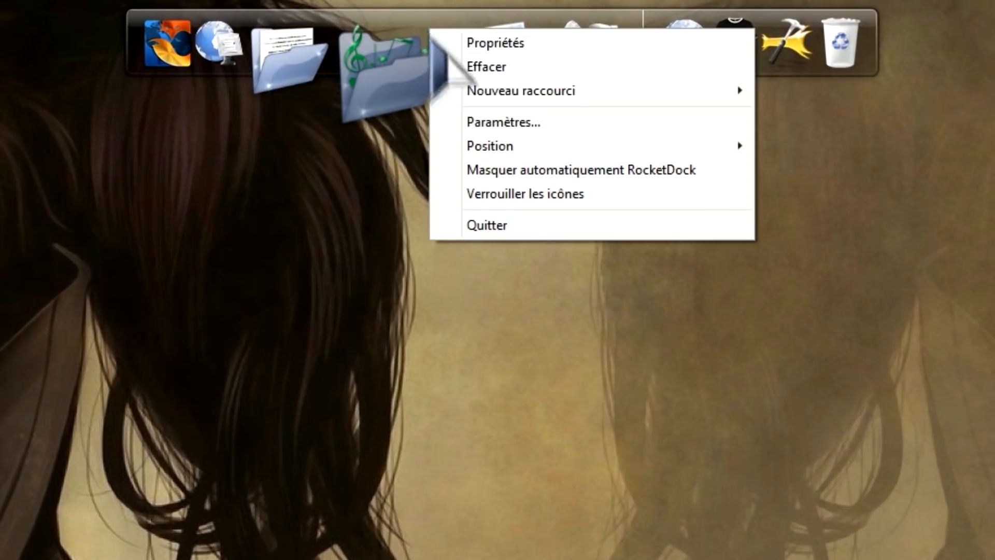
mouse_move(539, 91)
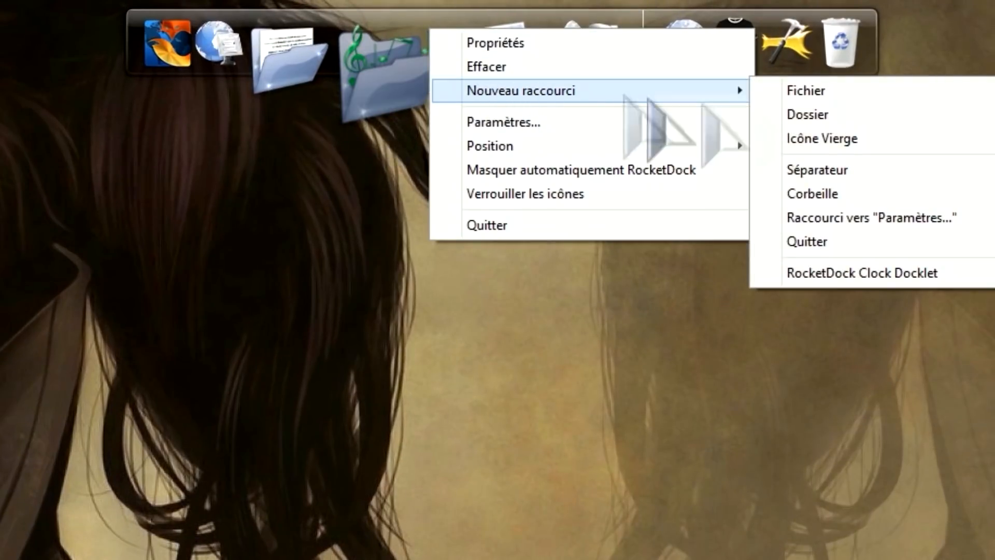
click(863, 171)
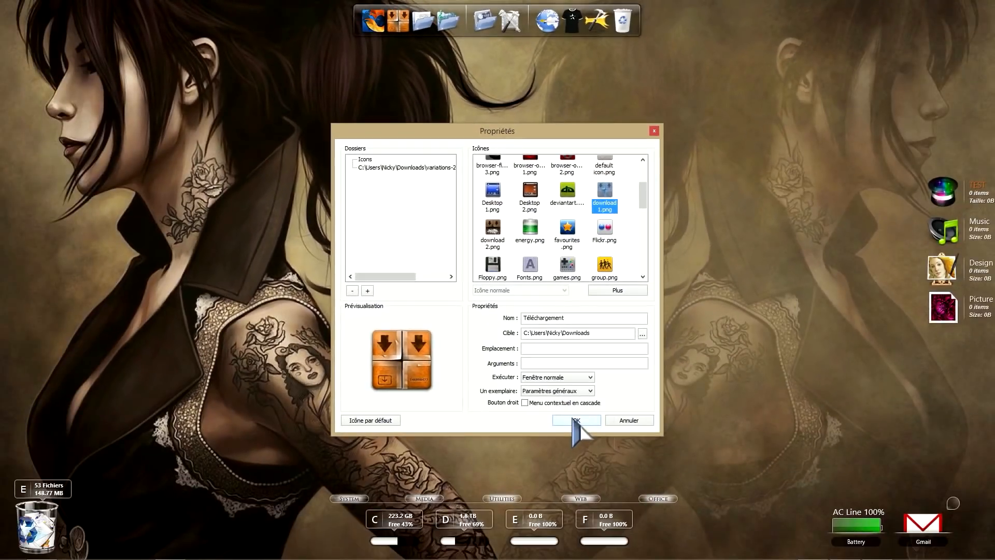
Confirm the Téléchargement shortcut with the download 1.png icon, test it by opening its folder, and close the folder
click(574, 422)
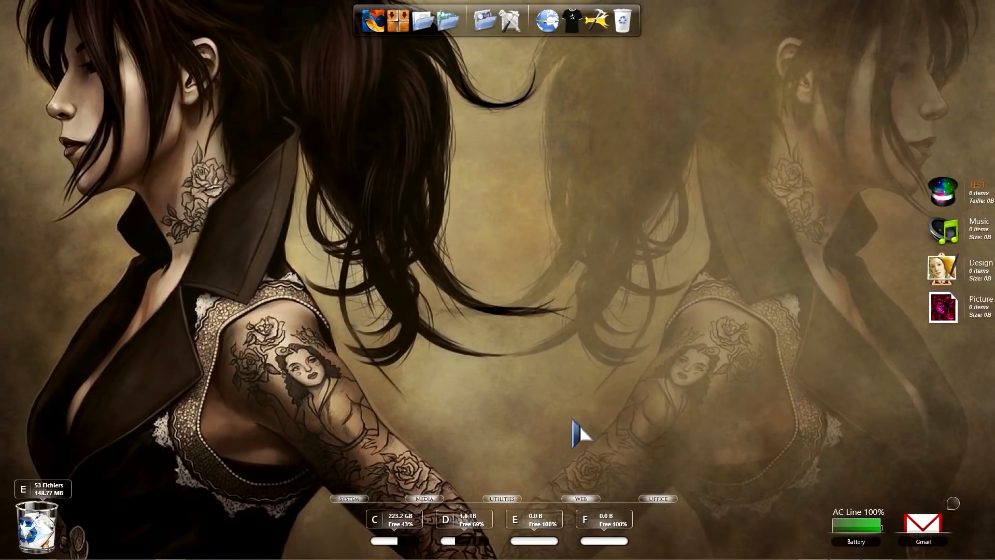
click(398, 22)
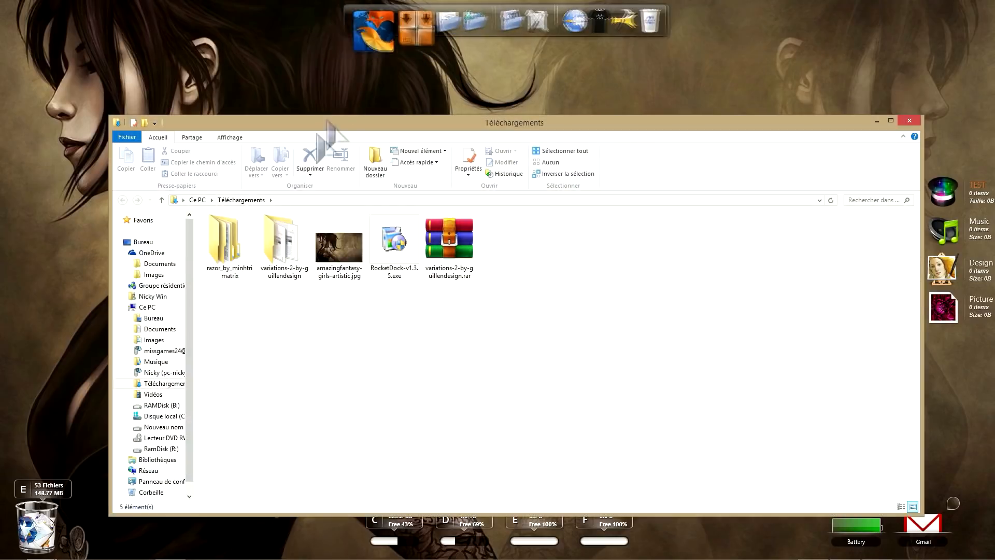
click(909, 120)
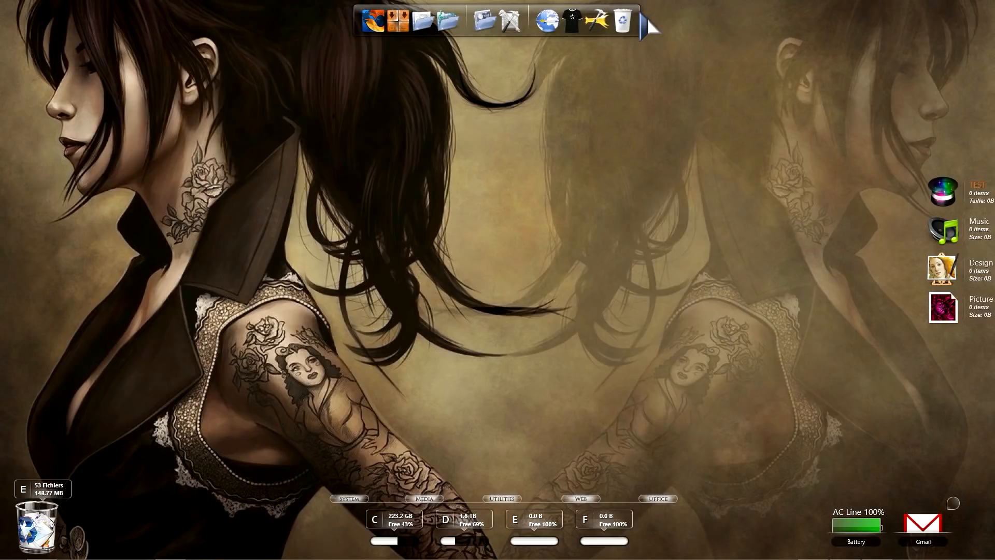
View the reference image miniature-custo4.jpg of the finished Razor theme, and minimize it
mouse_move(846, 558)
click(881, 550)
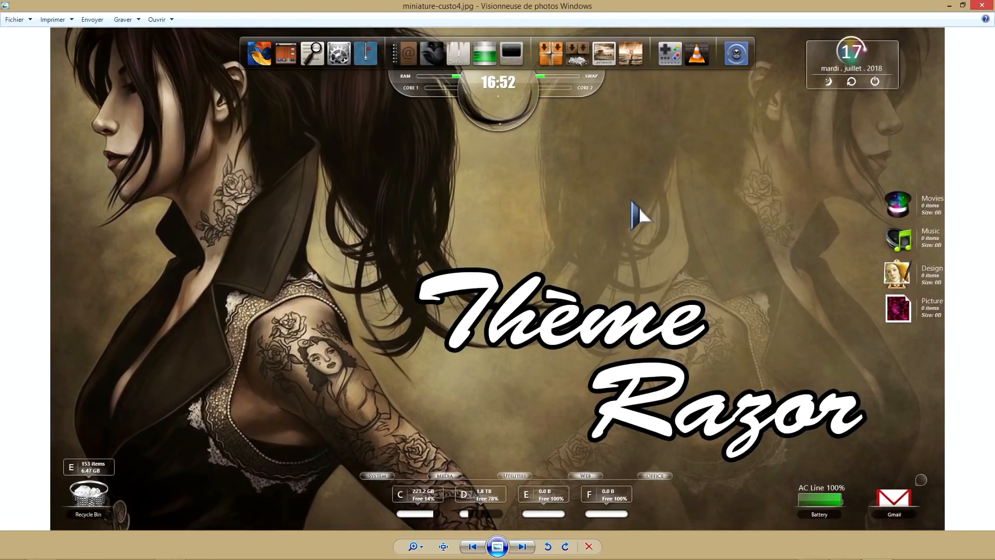
click(949, 6)
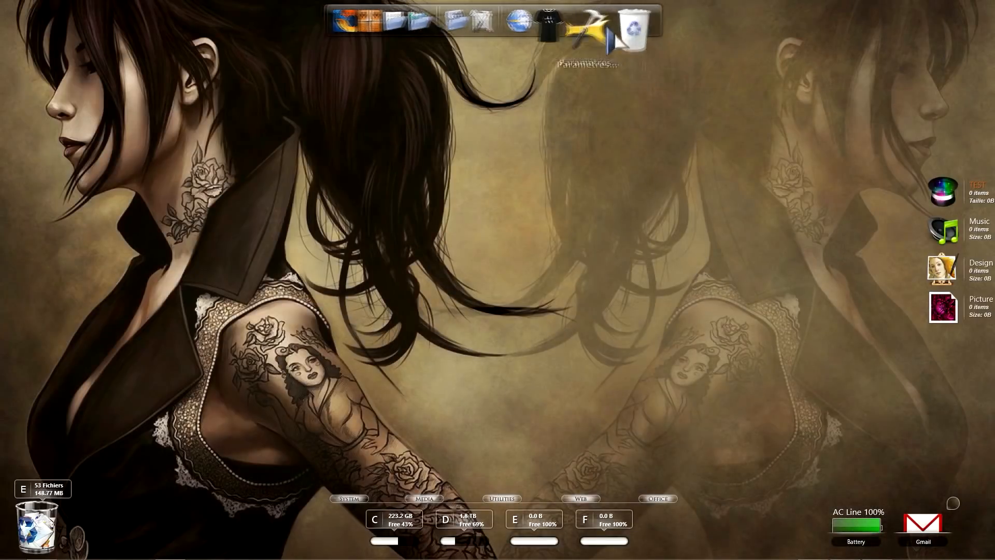
Open the properties of the dock's Corbeille shortcut, review its target, and choose energy.png from the added variations-2 folder as its icon
right_click(632, 32)
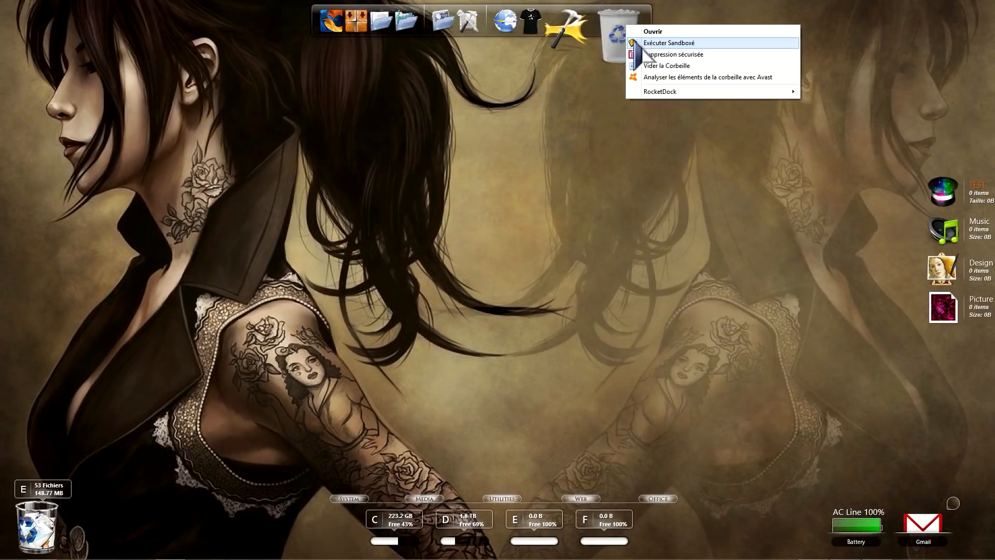
mouse_move(666, 88)
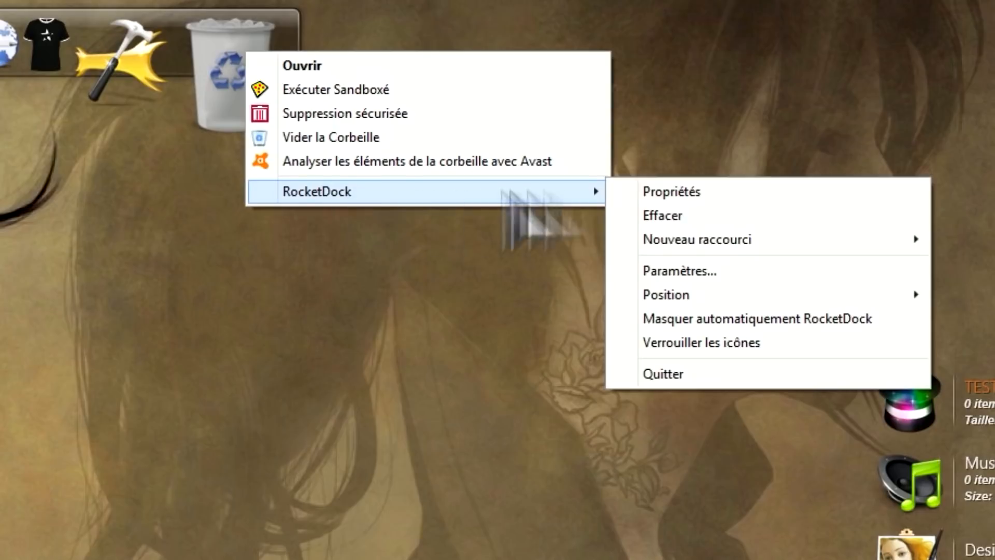
click(708, 192)
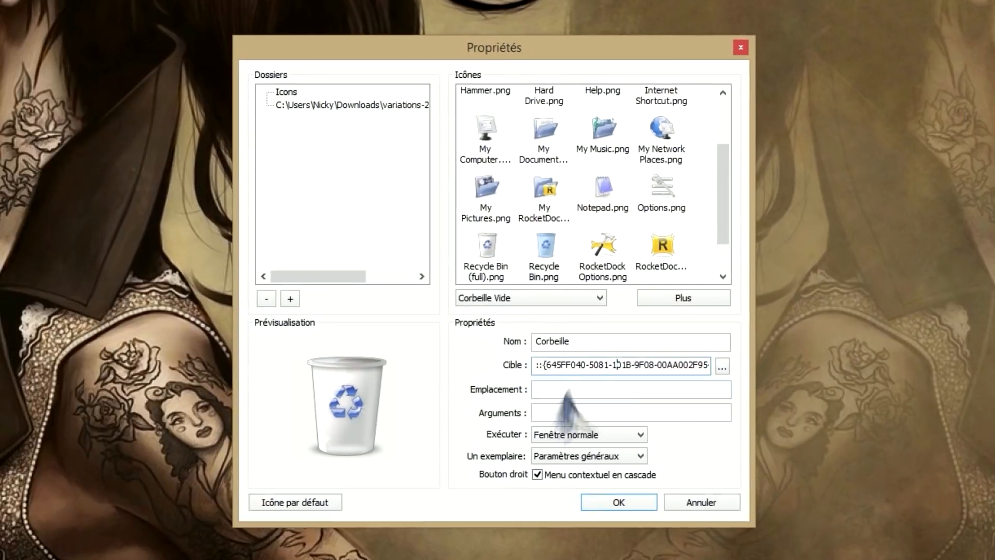
drag(557, 365, 746, 365)
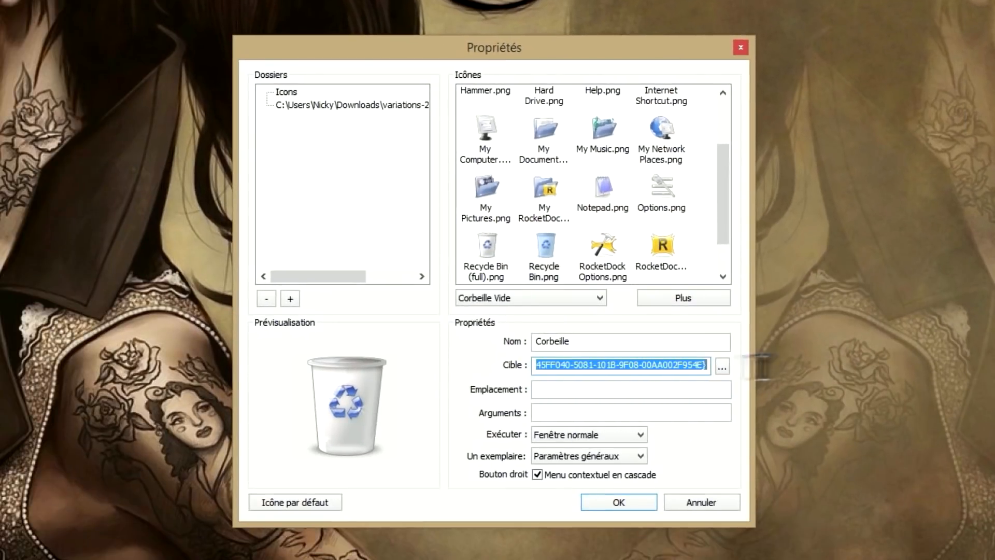
click(601, 364)
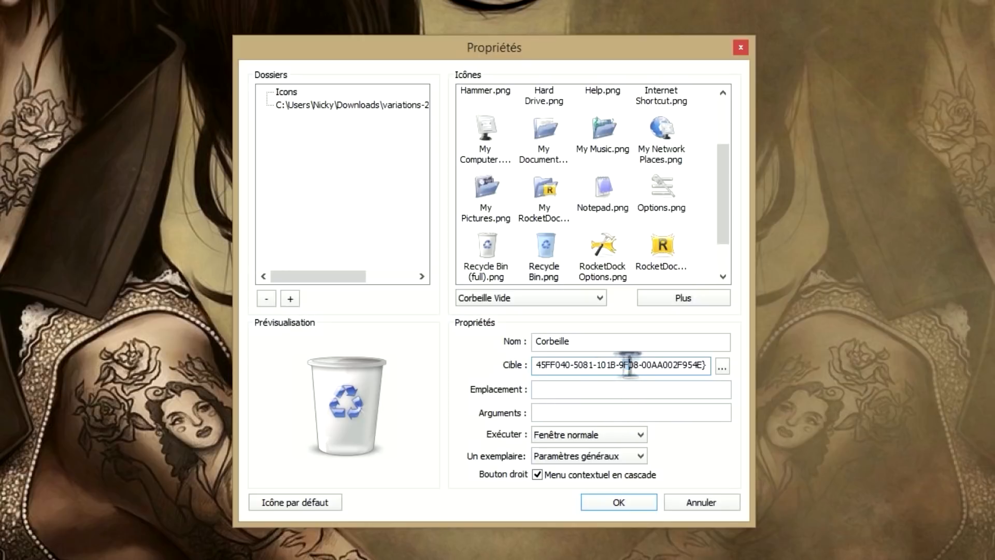
drag(629, 364, 487, 365)
click(577, 366)
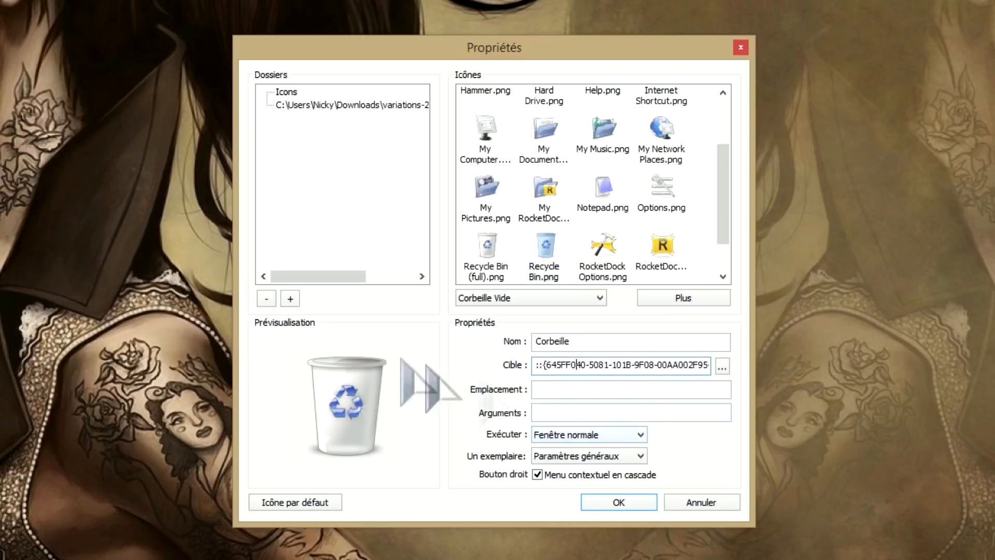
click(362, 106)
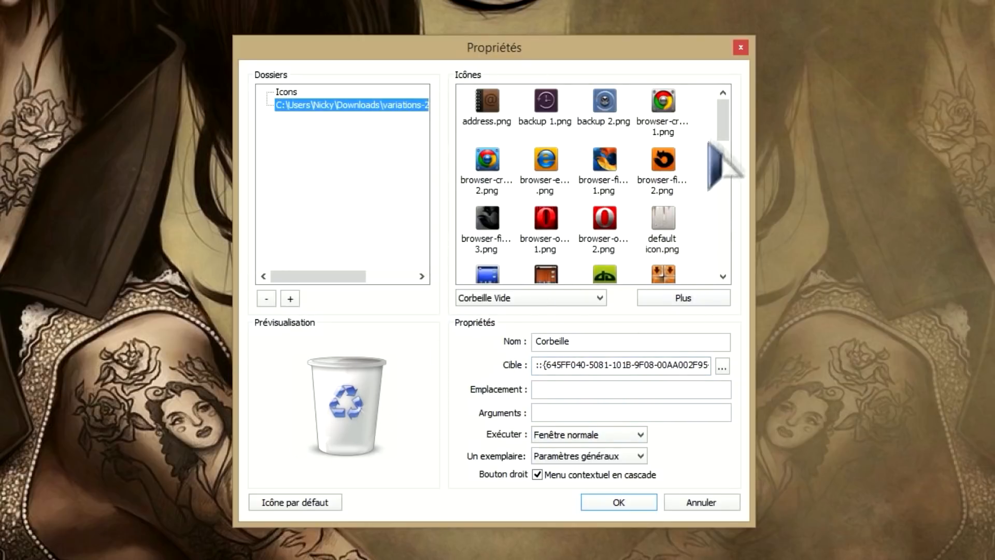
drag(723, 127, 723, 161)
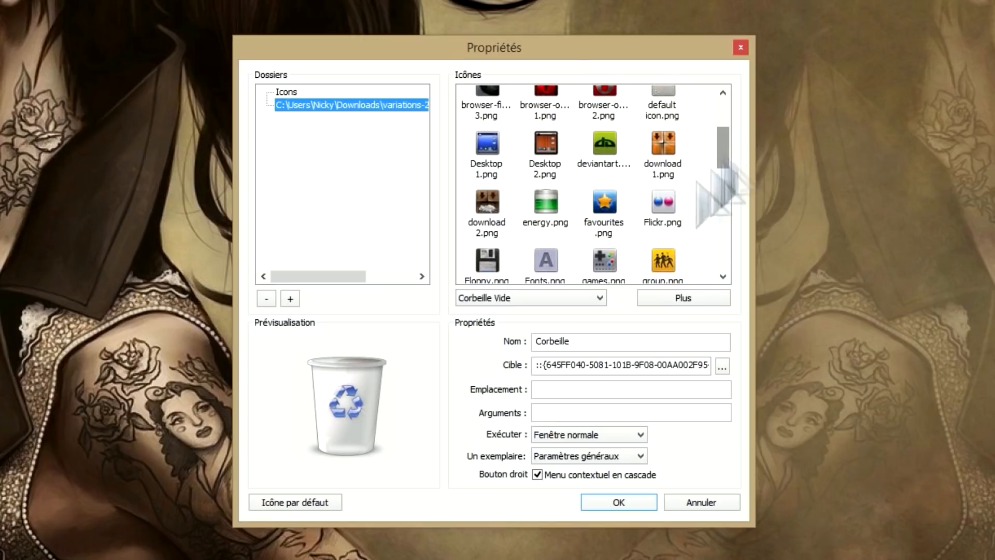
click(546, 204)
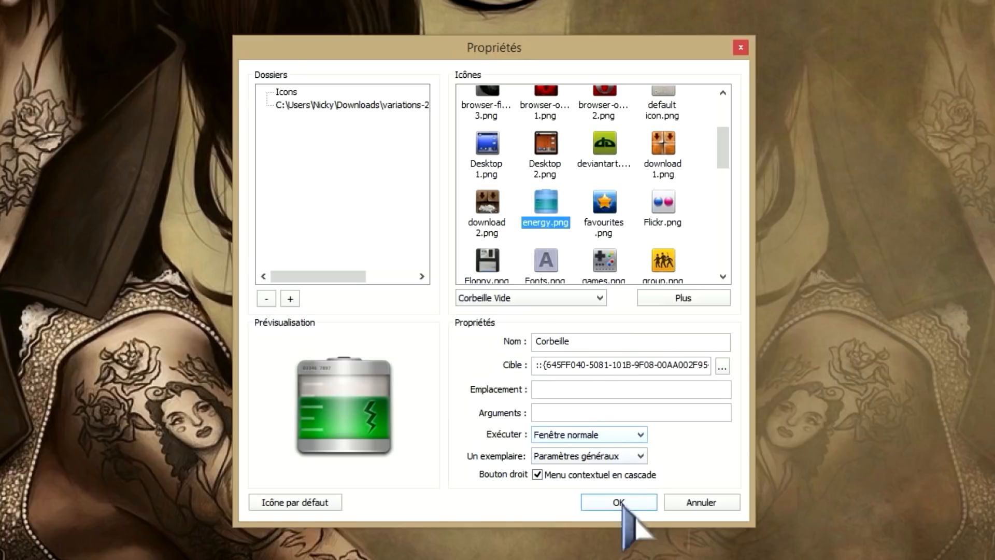
Move the shortcut's Propriétés window out of the way and browse from Ce PC to Disque local (C:)
click(570, 363)
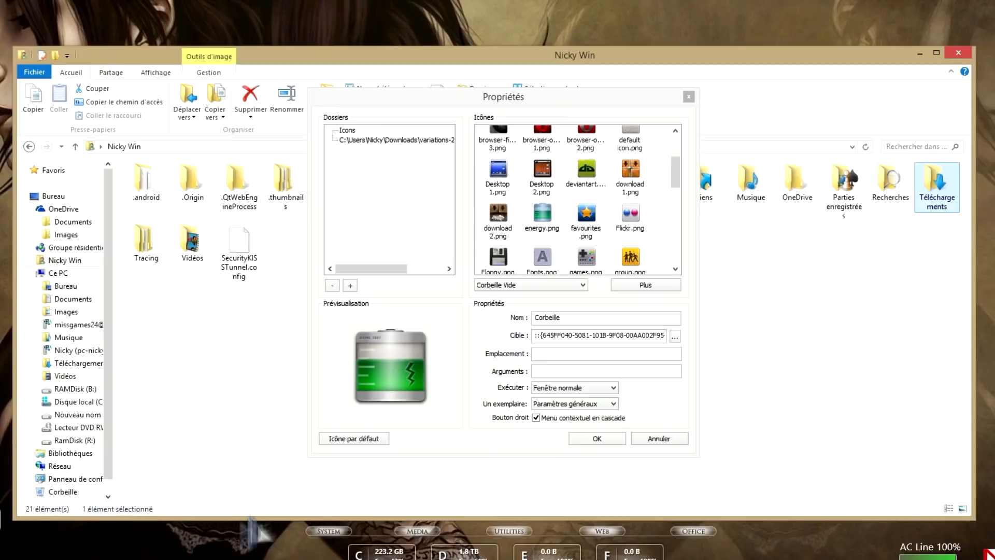
click(58, 273)
click(688, 96)
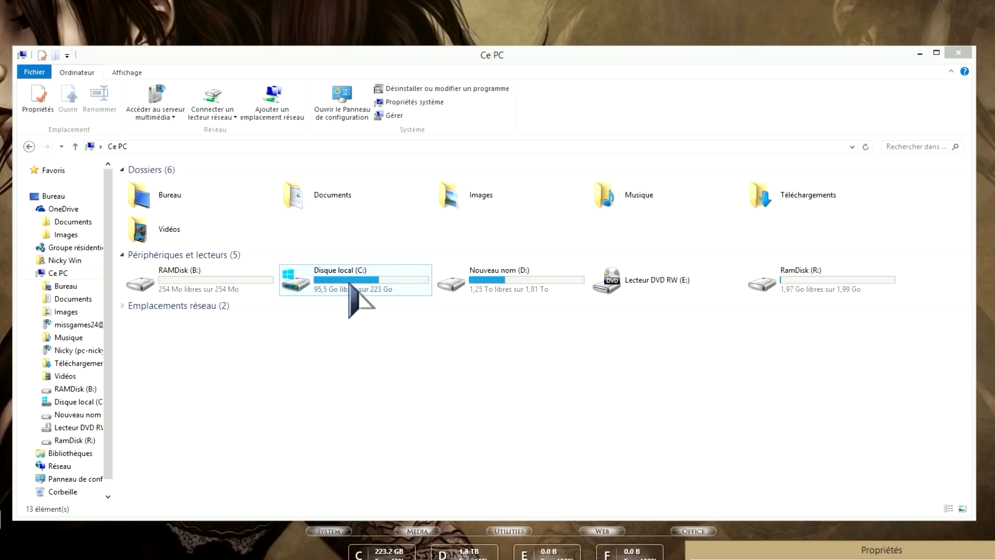
double_click(350, 283)
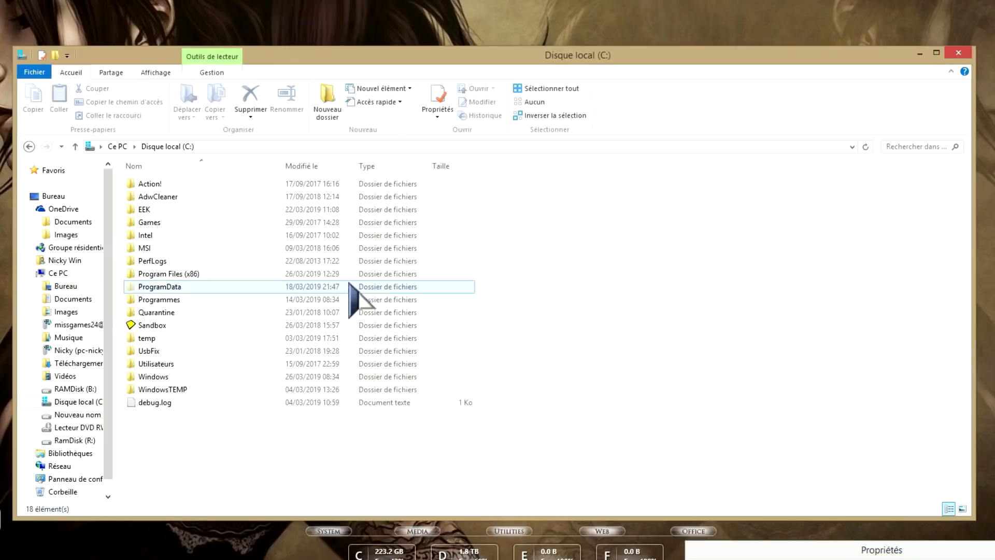
Disable "Masquer les fichiers protégés du système d'exploitation" in the folder options, accept showing these files, and apply the change
click(156, 72)
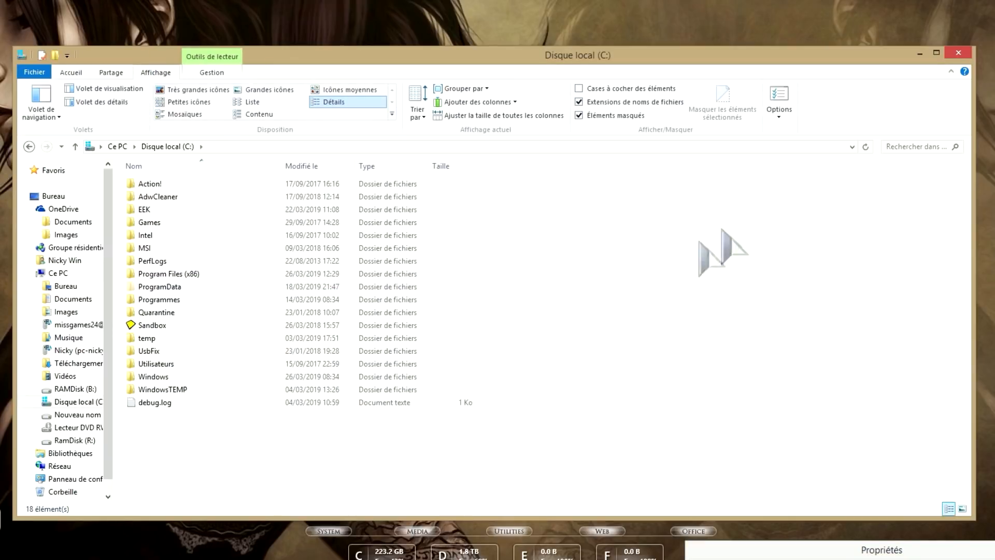
click(779, 101)
drag(147, 183, 428, 150)
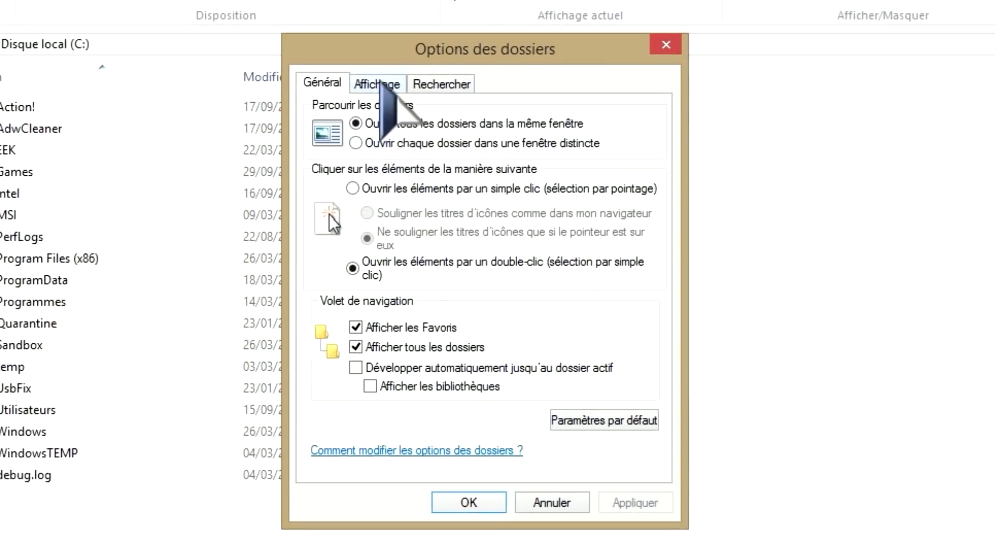
click(381, 83)
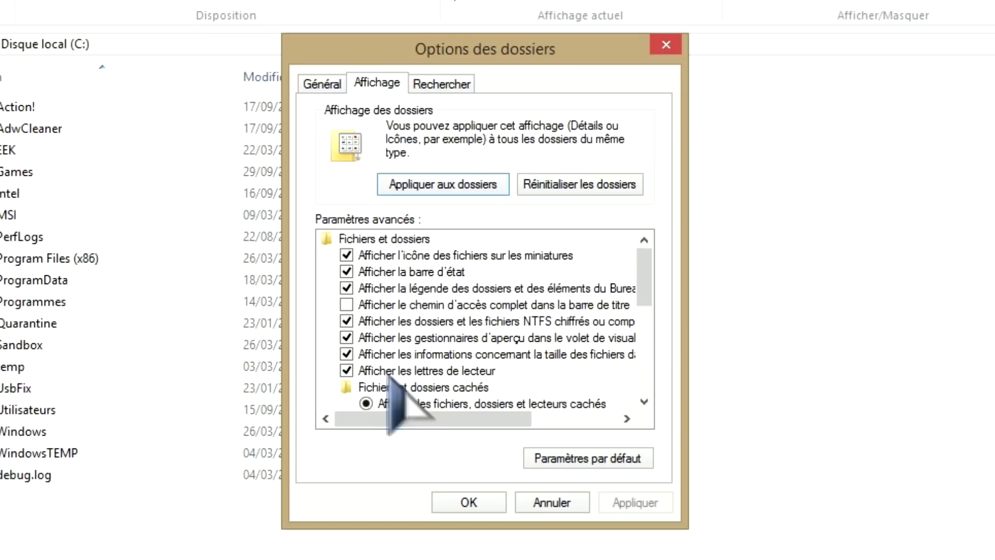
drag(644, 273, 644, 331)
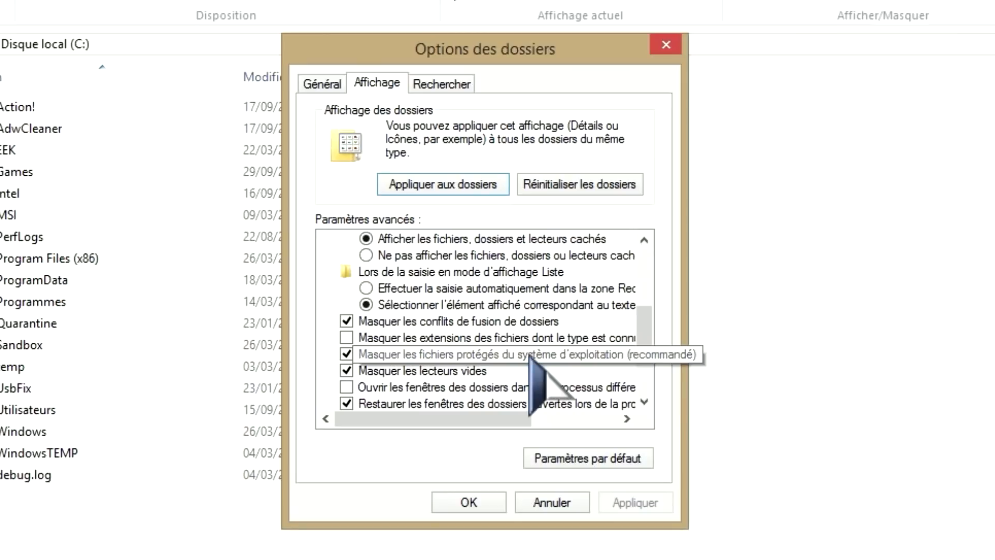
click(347, 353)
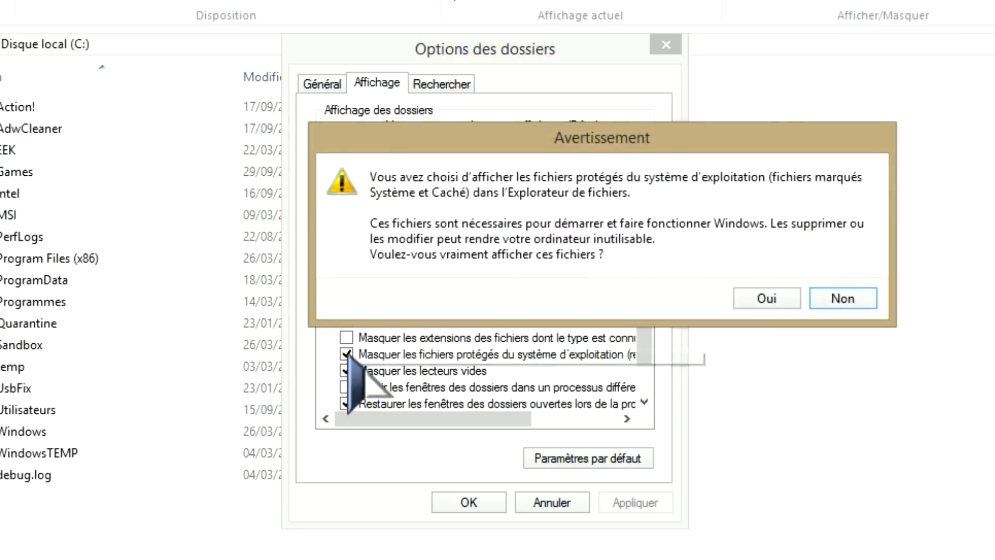
click(762, 301)
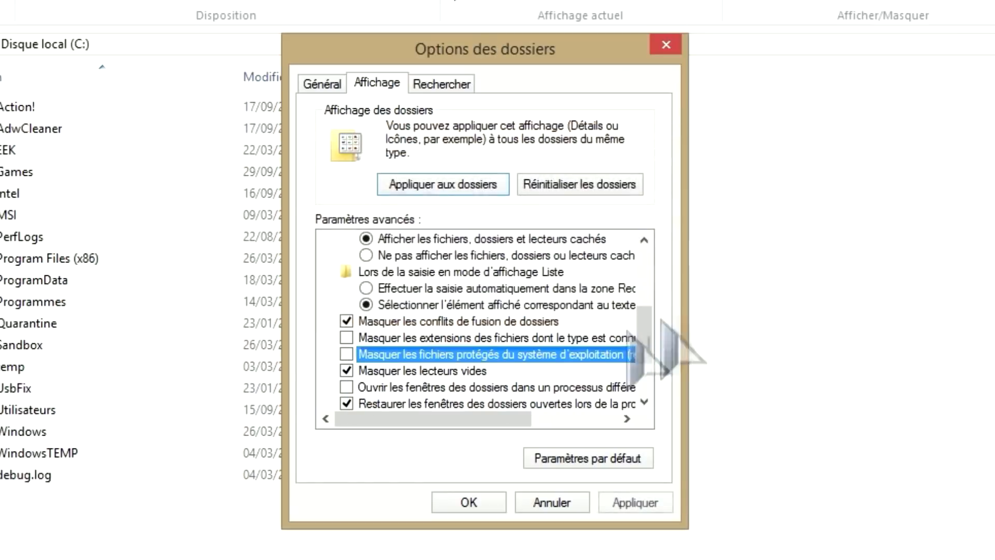
click(359, 359)
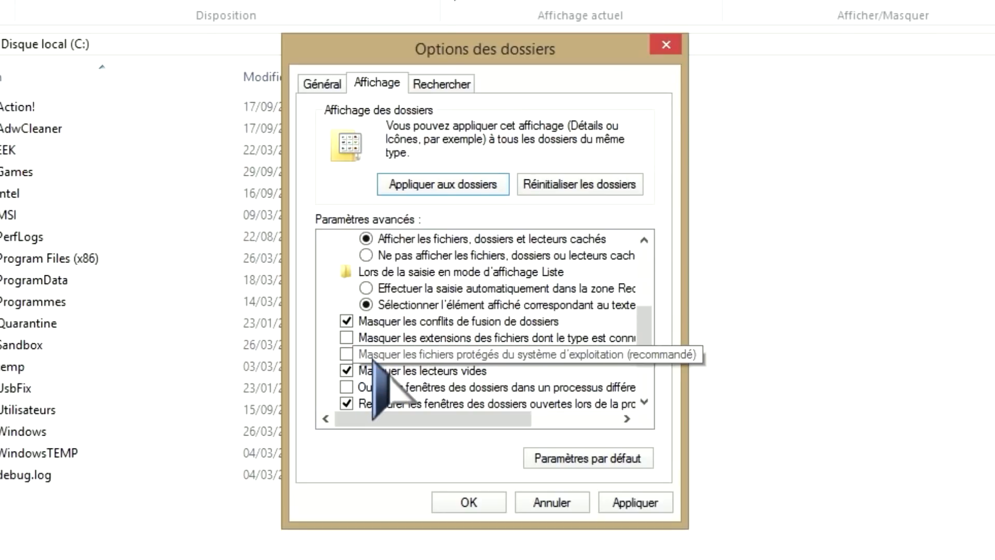
click(650, 500)
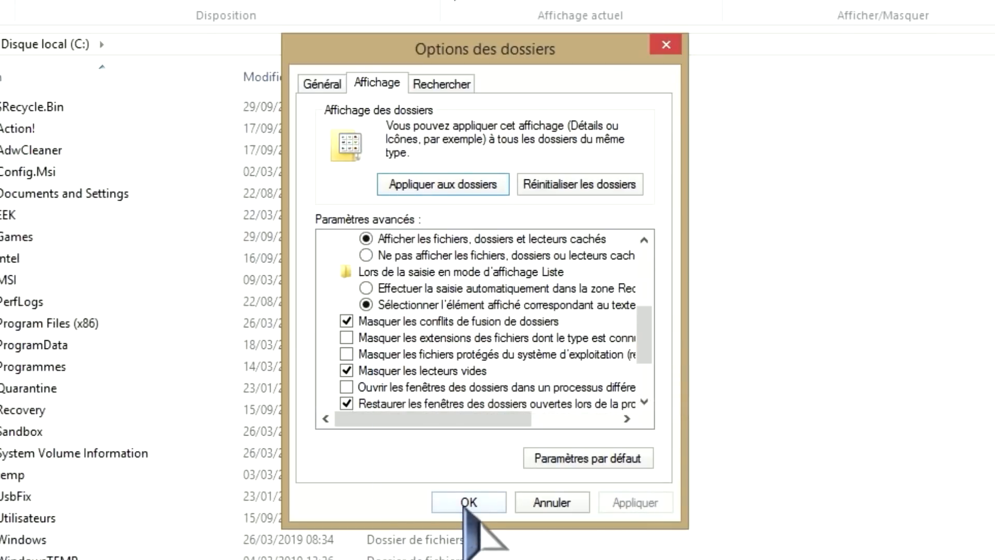
click(463, 505)
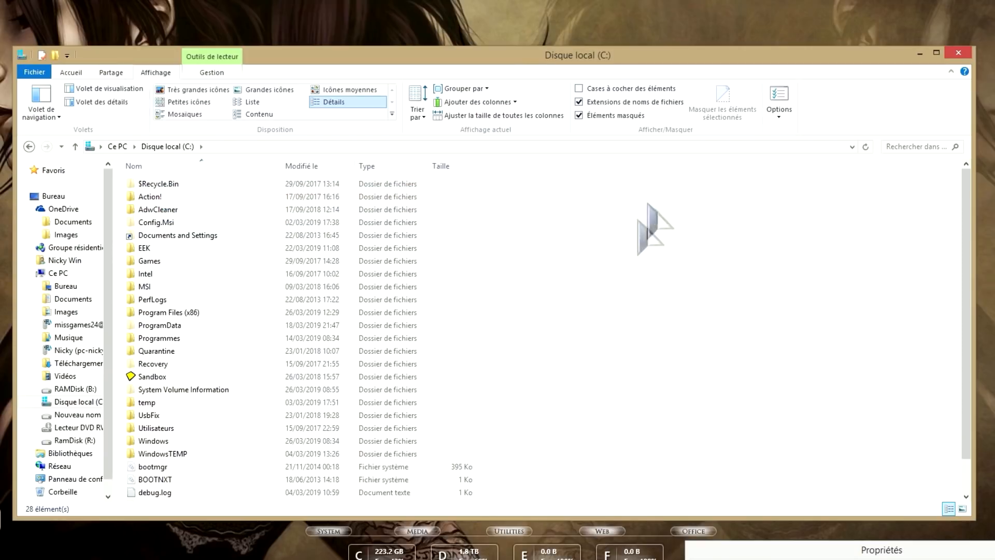
Open the $Recycle.Bin folder on drive C:, select its Corbeille folder and copy the folder's path
double_click(161, 186)
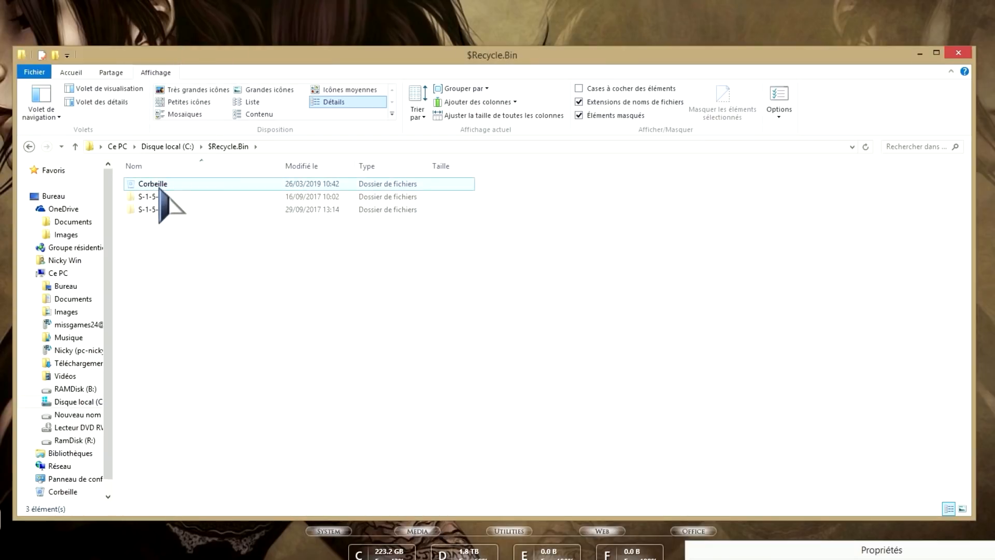
click(160, 187)
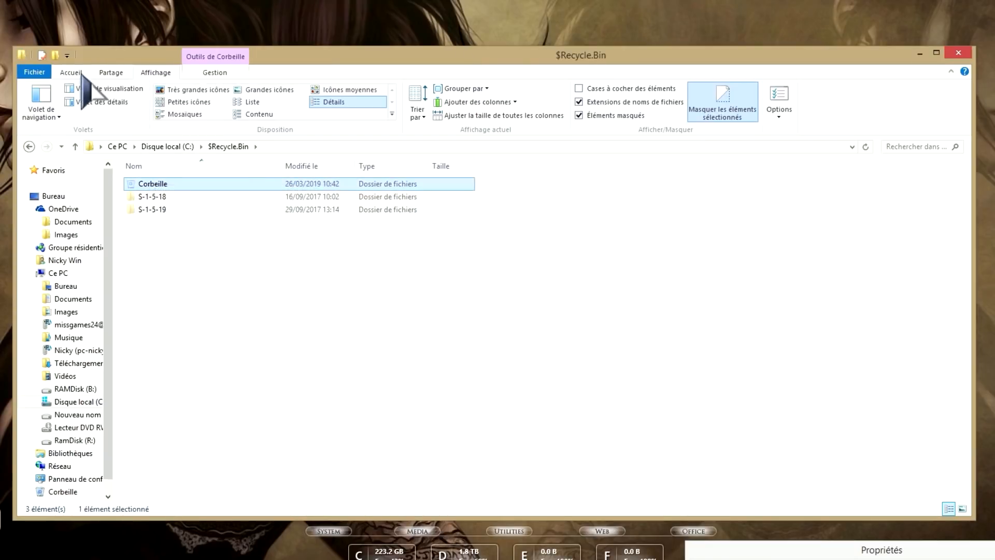
click(71, 73)
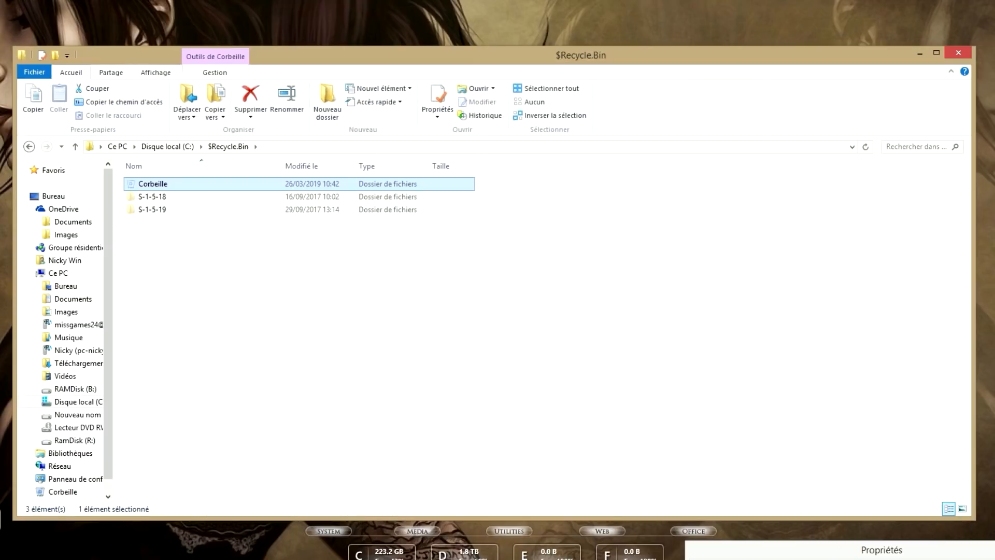
Replace the Corbeille shortcut's target with the copied path of the Corbeille folder in $Recycle.Bin
click(845, 551)
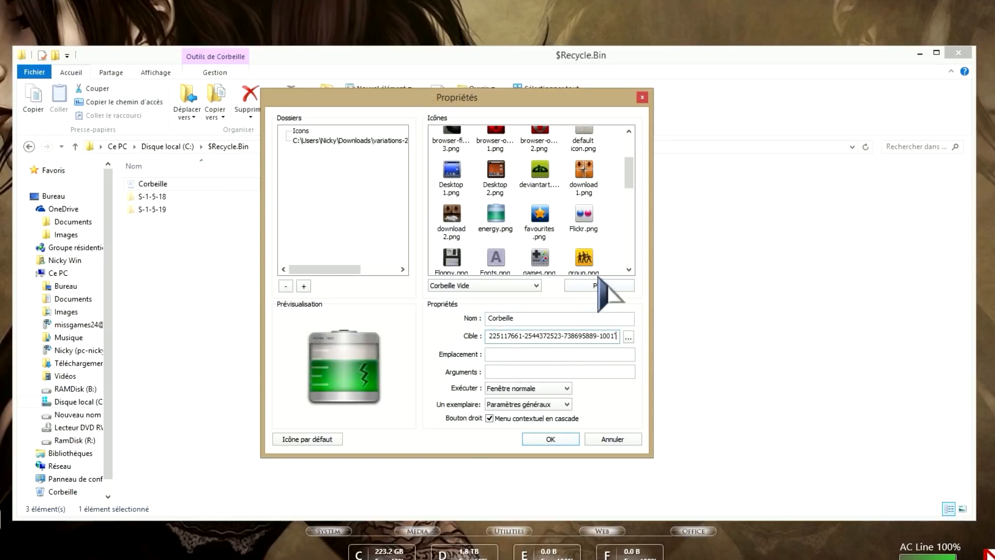
drag(584, 336, 628, 336)
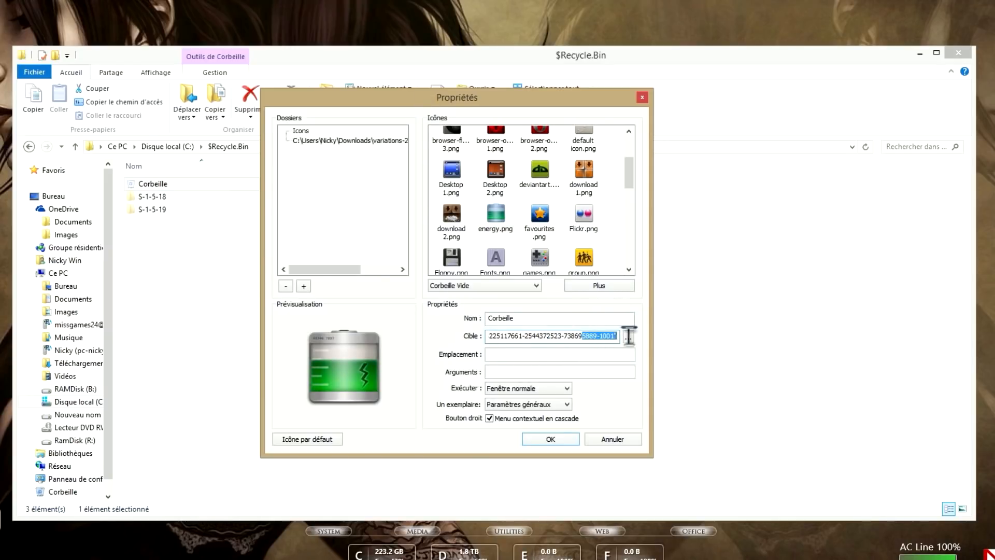
drag(508, 336, 521, 346)
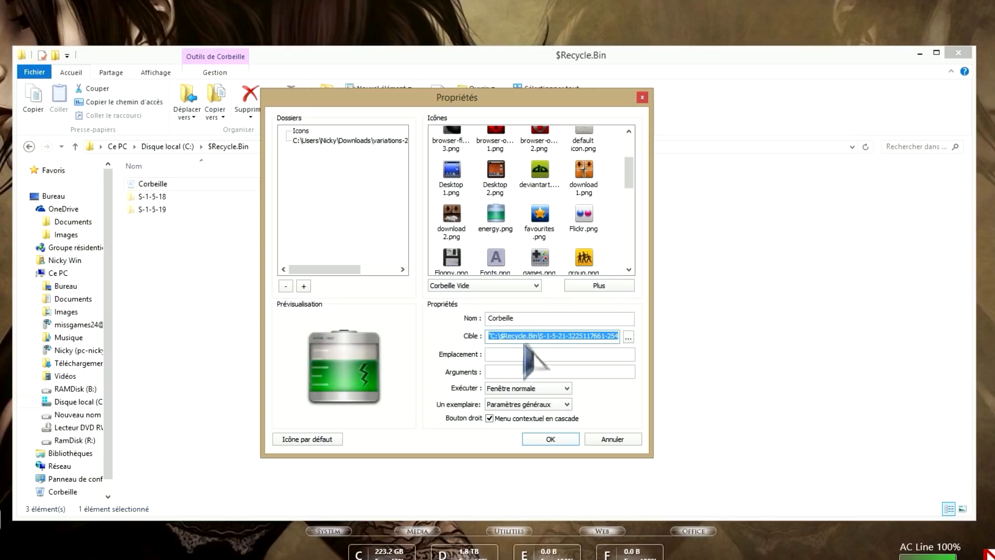
key(ctrl+v)
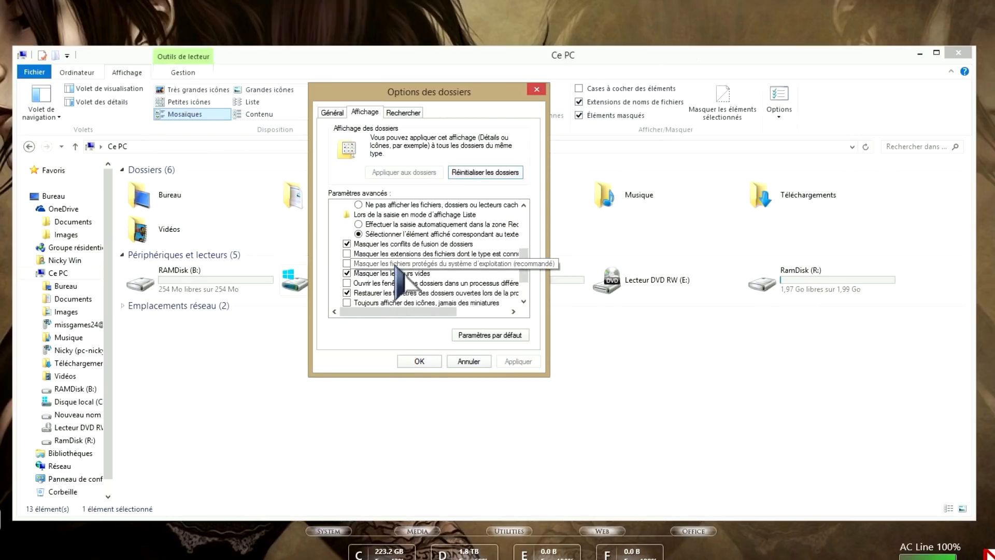
Re-enable "Masquer les fichiers protégés du système d'exploitation" in the folder options and apply it
click(347, 263)
click(518, 362)
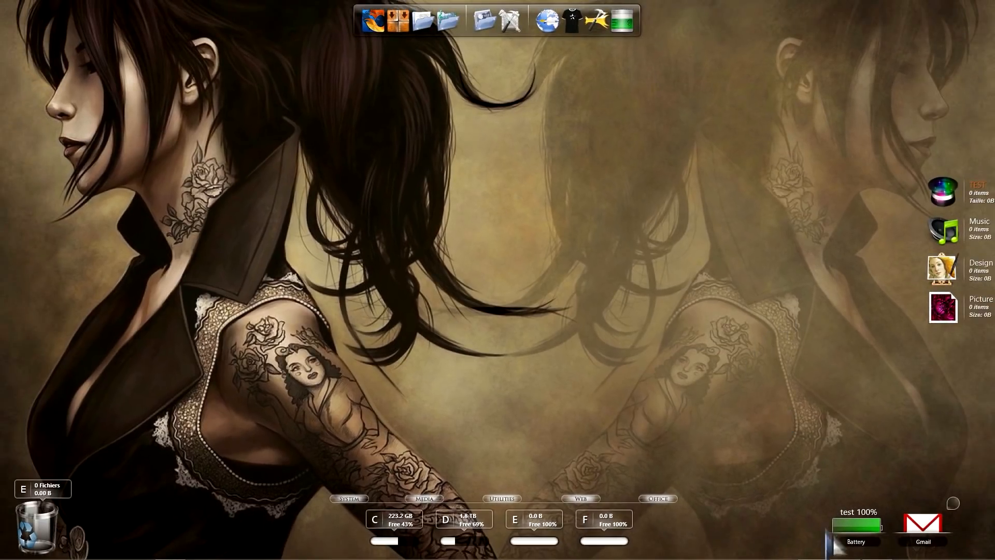
Lock the Razor Battery.ini skin in Rainmeter by turning off Déplaçable and turning on Cliquer à travers
click(825, 551)
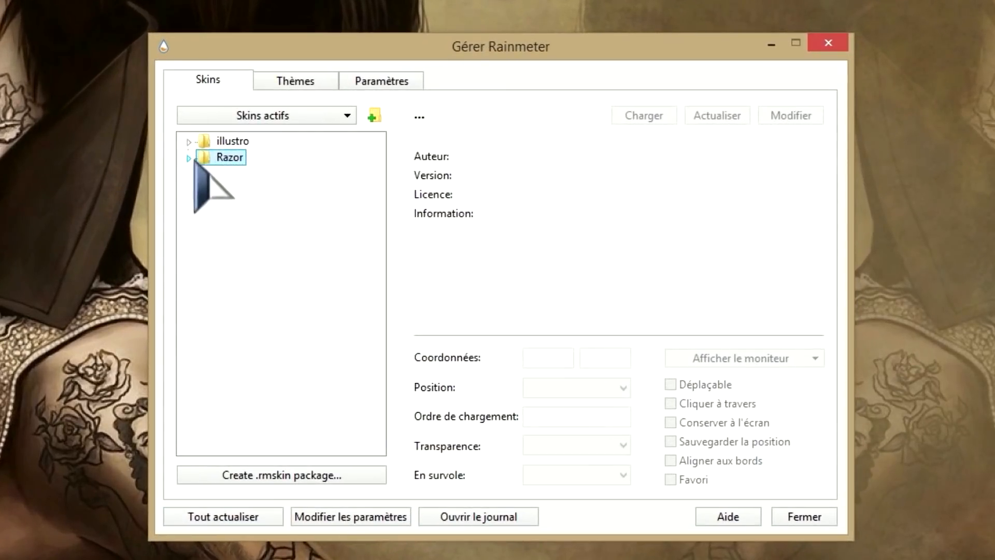
double_click(338, 206)
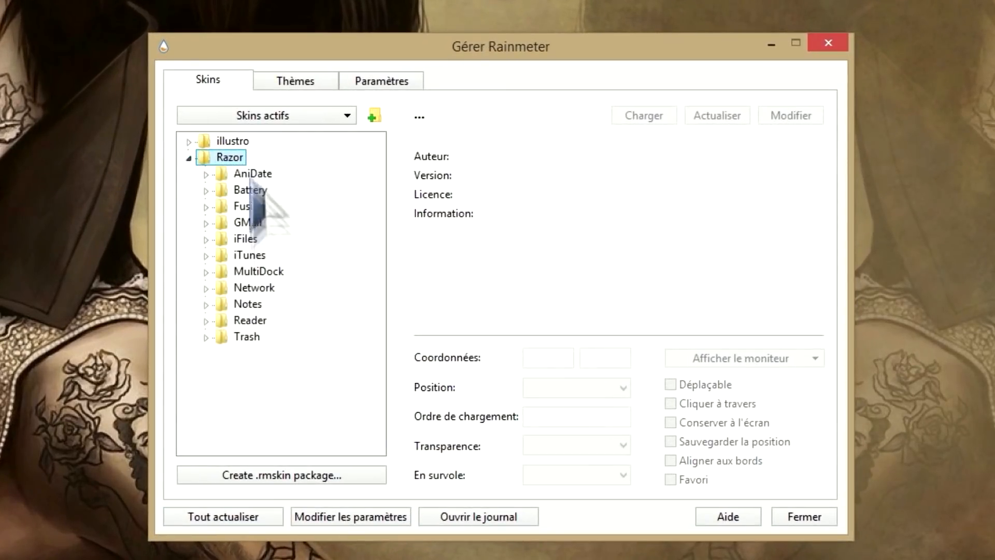
click(206, 190)
click(275, 206)
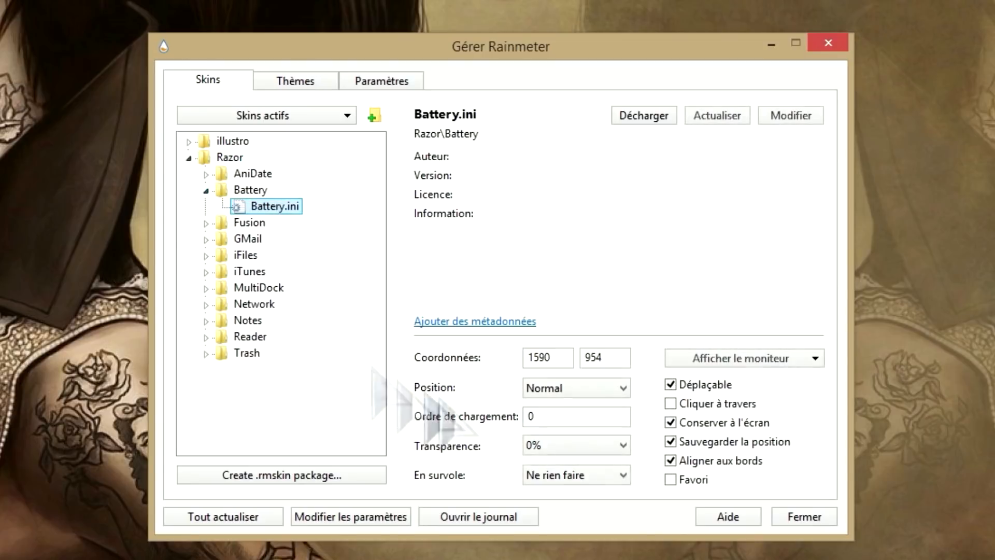
click(670, 384)
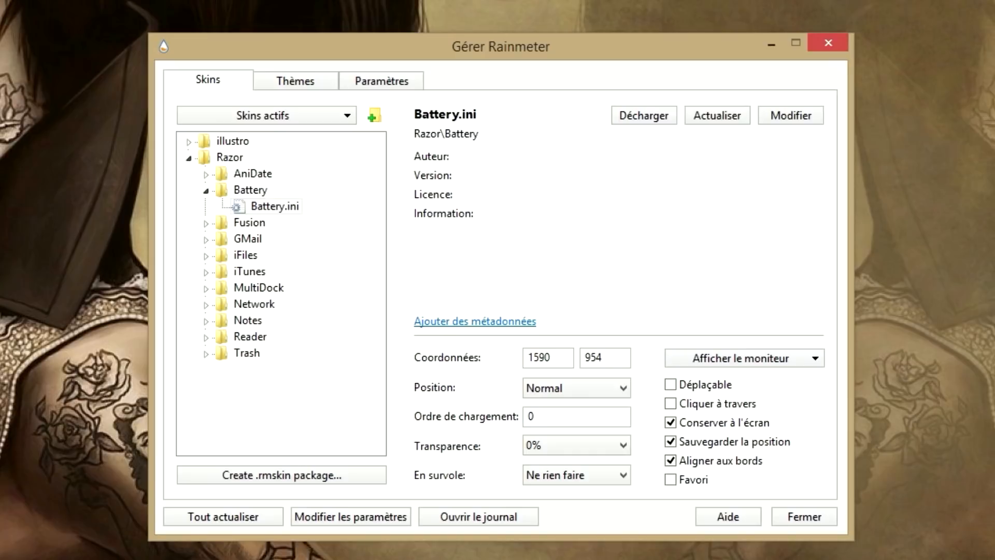
click(671, 403)
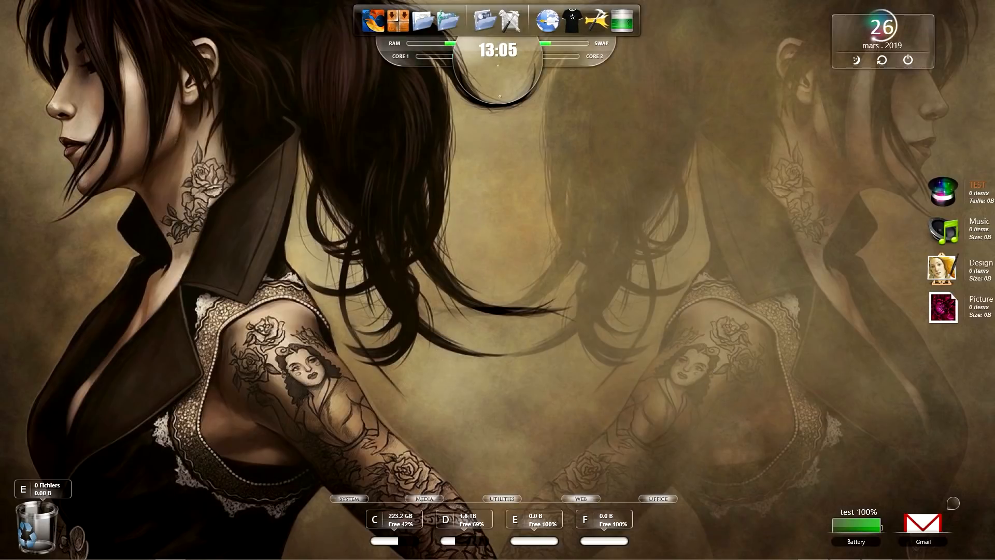
Locate the Razor skin folder under Documents > Rainmeter > Skins and return to the Documents folder
mouse_move(166, 558)
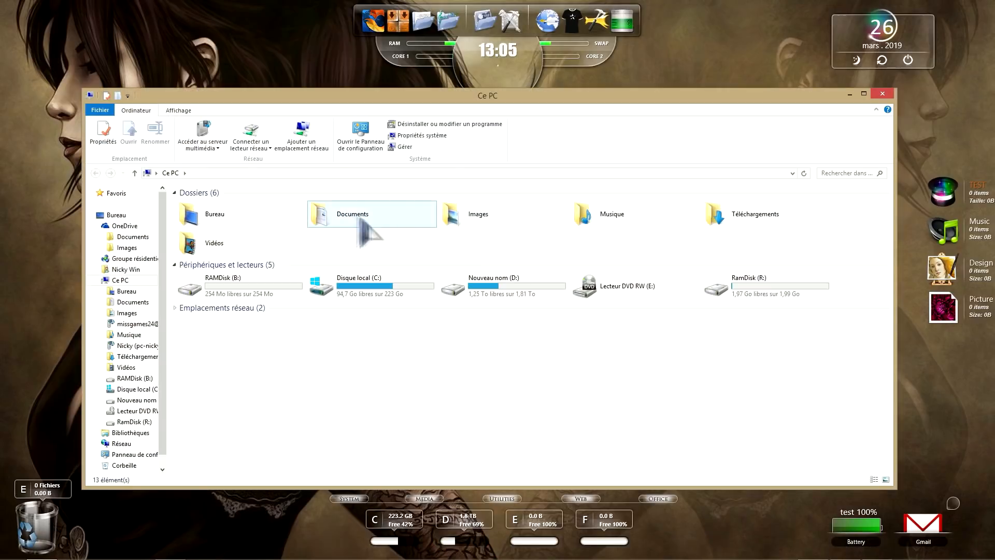
double_click(357, 215)
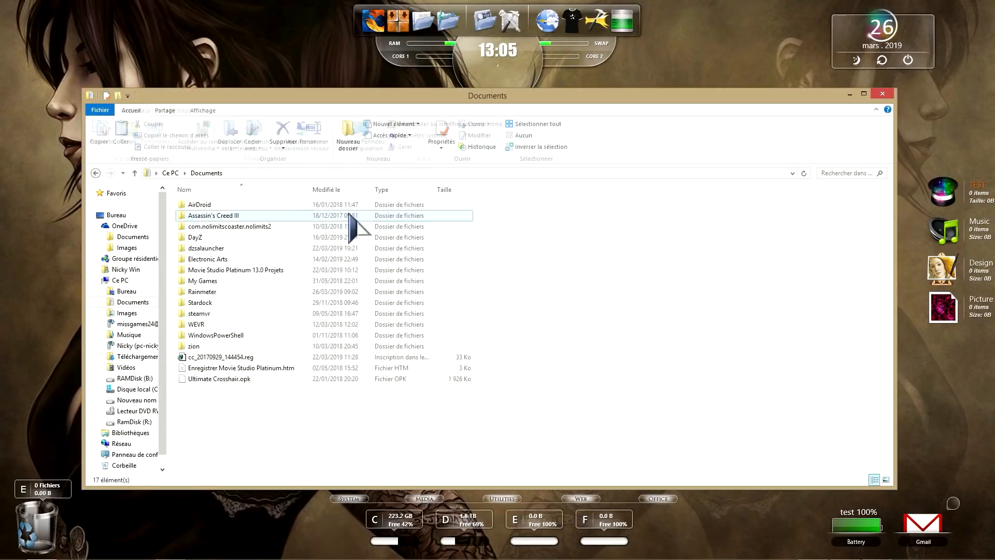
double_click(212, 292)
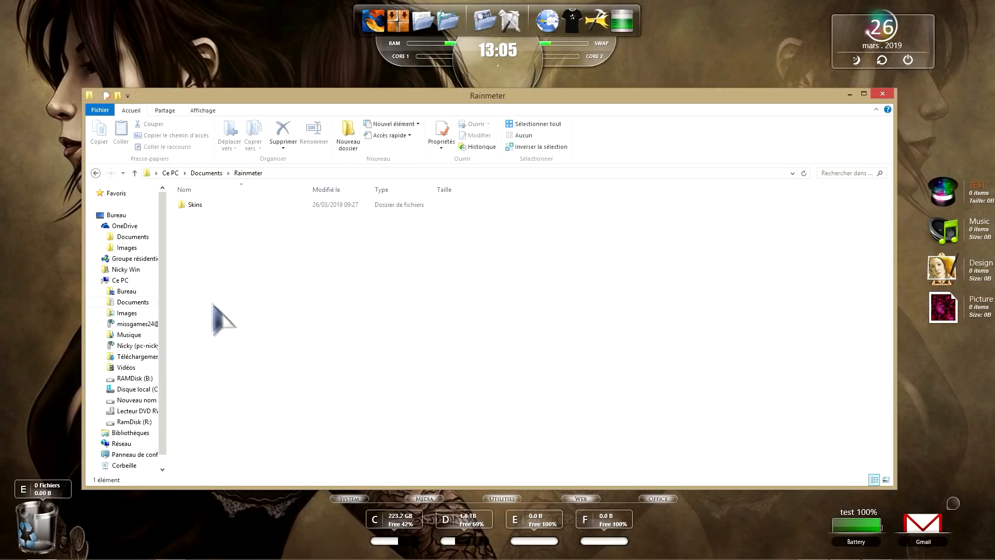
double_click(195, 205)
click(201, 228)
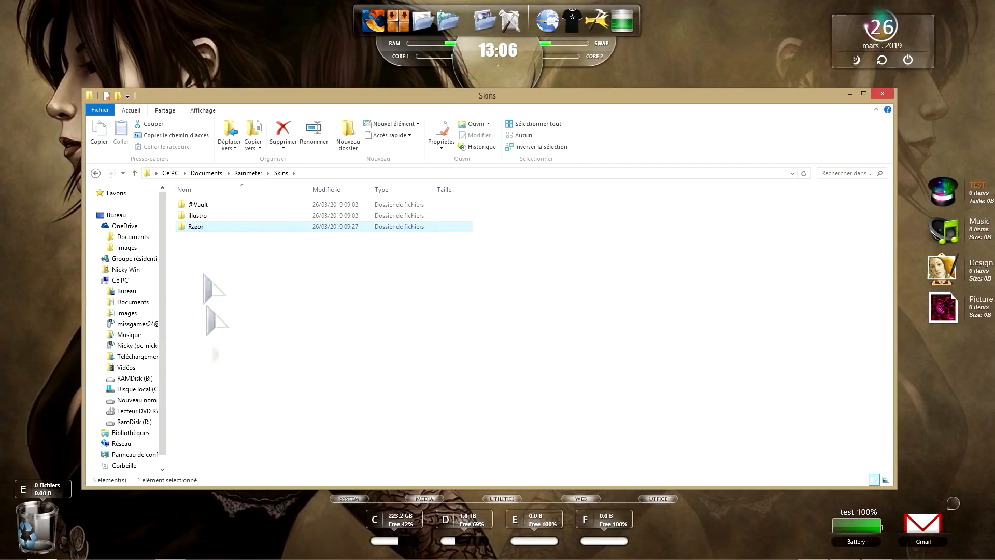
click(206, 173)
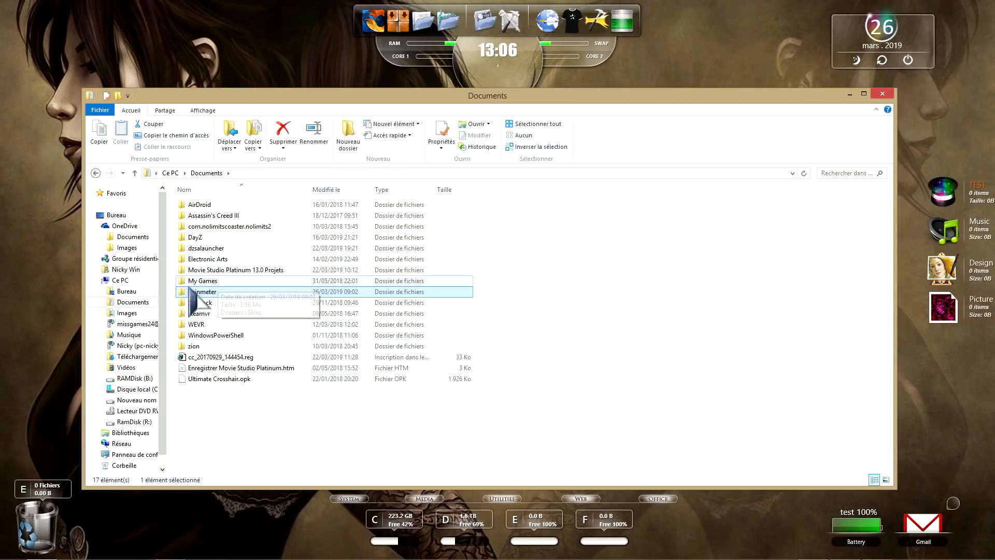
Bring up the Gérer Rainmeter window with its list of active skins in front of the Documents folder
click(845, 549)
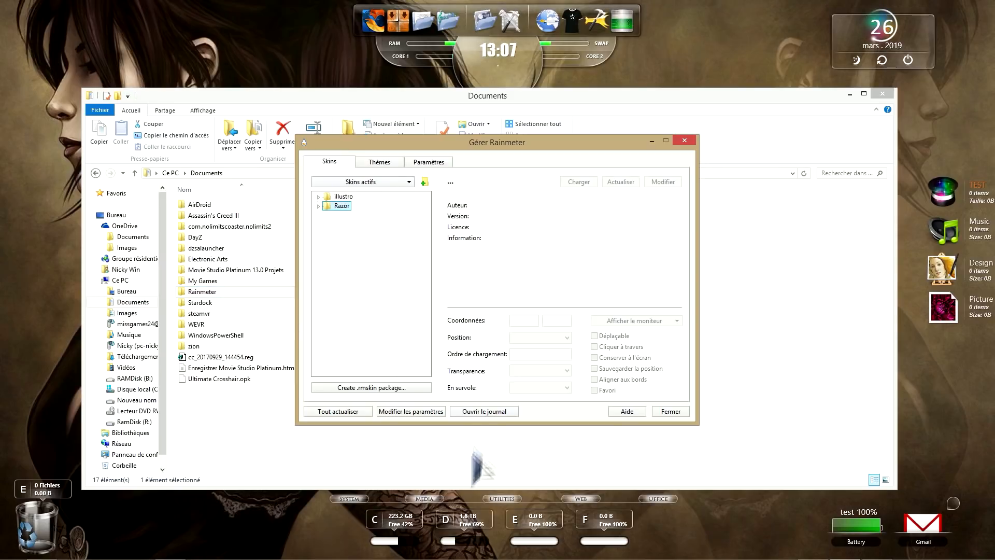
mouse_move(397, 557)
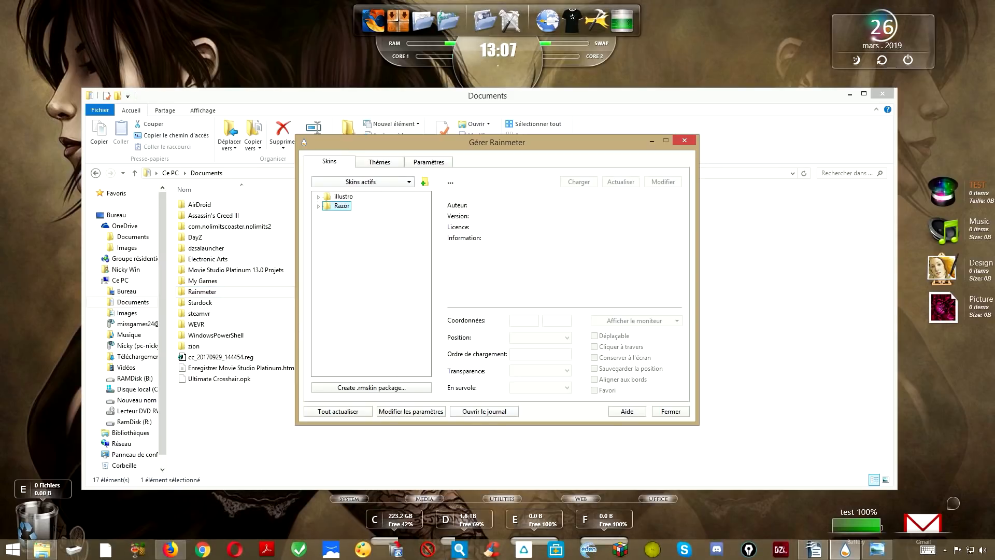
click(397, 550)
click(540, 291)
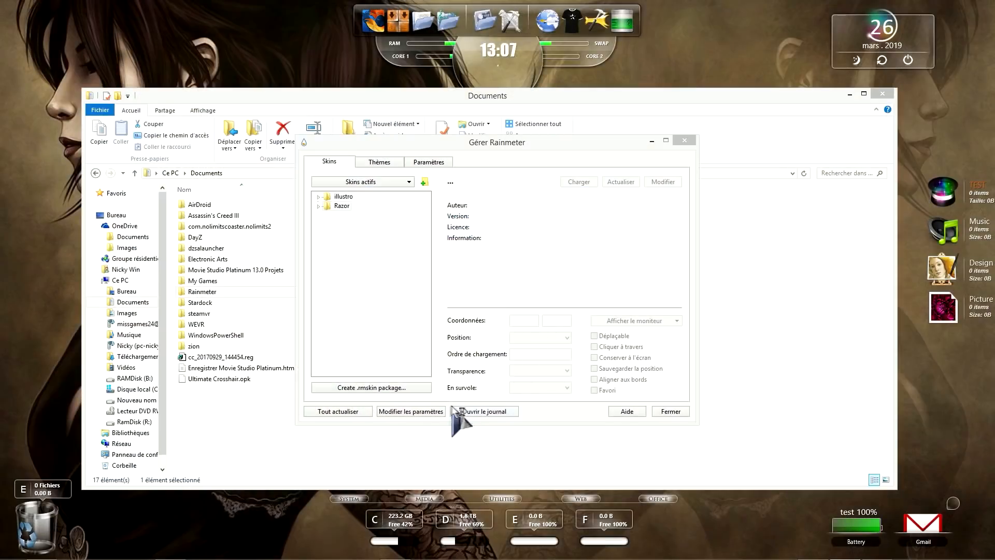